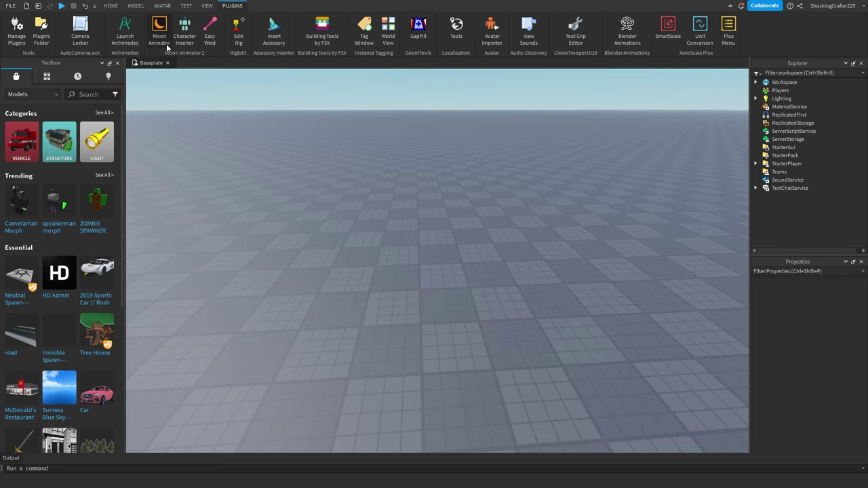
Open the Moon Animator 2 entry among the Toolbox plugins and read through its description
{"action": "left_click", "coordinate": [98, 96]}
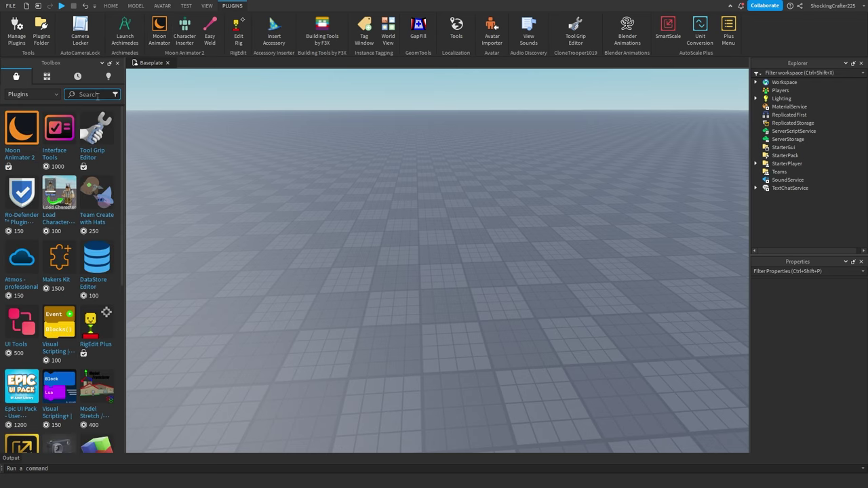
{"action": "left_click", "coordinate": [24, 136]}
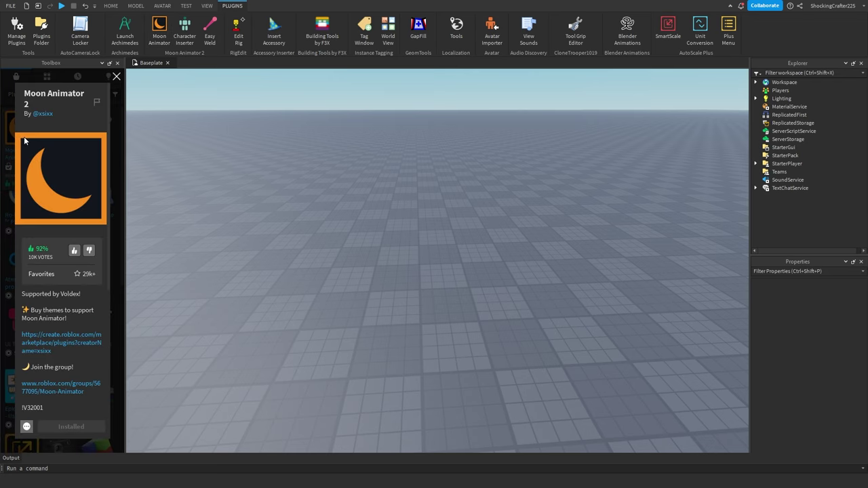
{"action": "scroll", "coordinate": [24, 140], "scroll_direction": "down", "scroll_amount": 6}
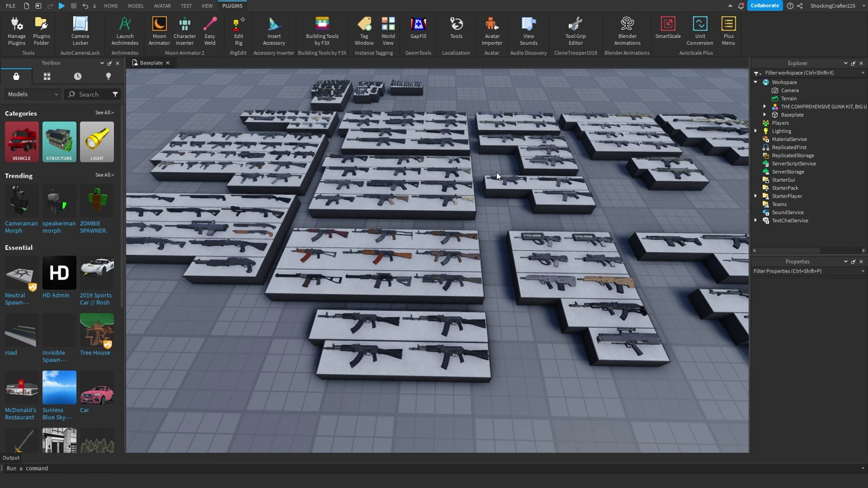
Insert the account's avatar as an R6 character with Character Inserter and reposition it on the baseplate beside the weapon kit
{"action": "left_click", "coordinate": [498, 177]}
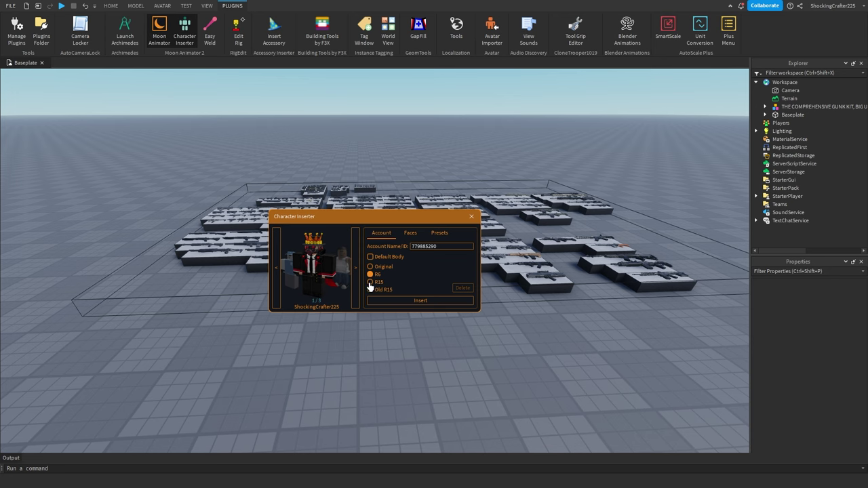
{"action": "left_click", "coordinate": [426, 305]}
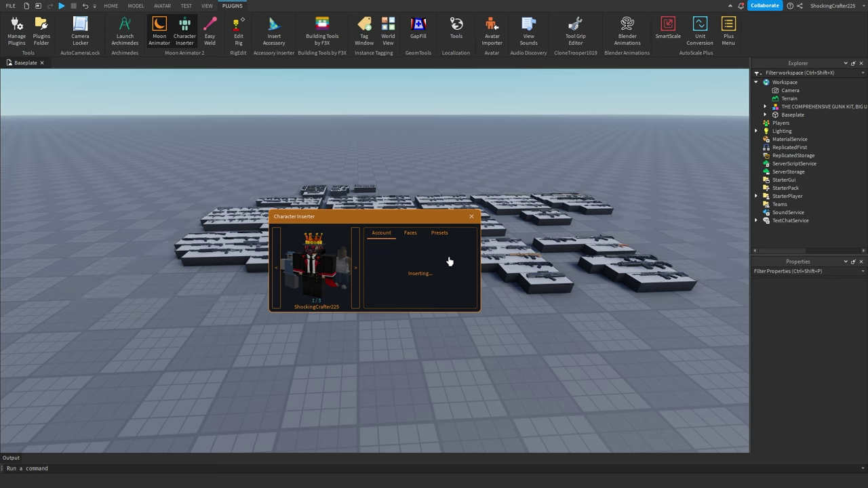
{"action": "left_click", "coordinate": [472, 216]}
{"action": "left_click", "coordinate": [480, 355]}
{"action": "scroll", "coordinate": [481, 356], "scroll_direction": "down", "scroll_amount": 5}
{"action": "left_click_drag", "start_coordinate": [374, 301], "coordinate": [375, 323]}
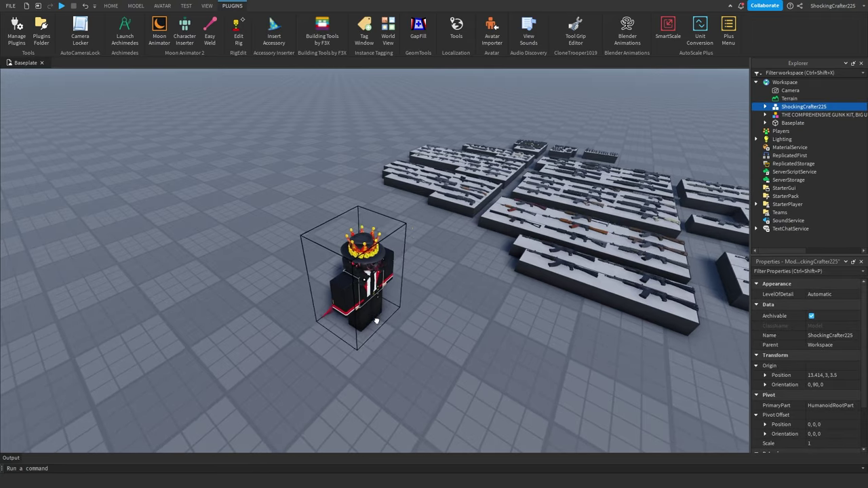
Select the COLT M4A1 model in the weapon kit's AR-15 VARIANTS classics group and focus on it
{"action": "left_click", "coordinate": [564, 229]}
{"action": "right_click_drag", "start_coordinate": [564, 229], "coordinate": [563, 229]}
{"action": "left_click", "coordinate": [765, 116]}
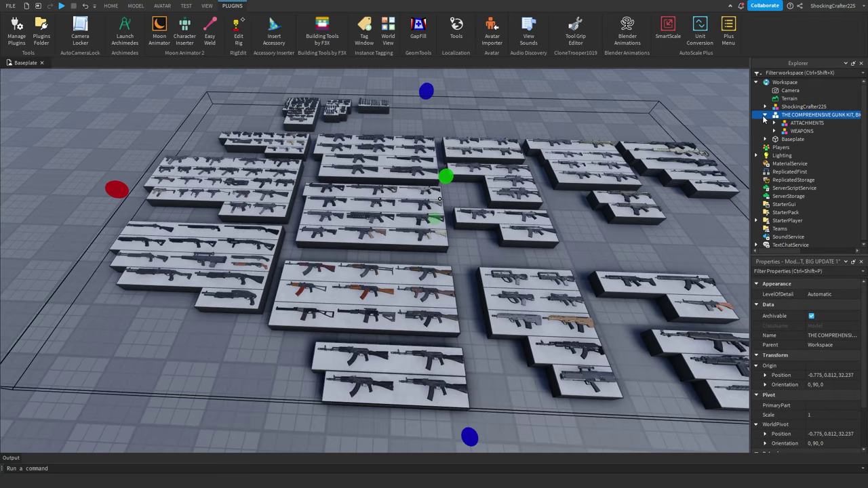
{"action": "right_click_drag", "start_coordinate": [618, 190], "coordinate": [618, 192]}
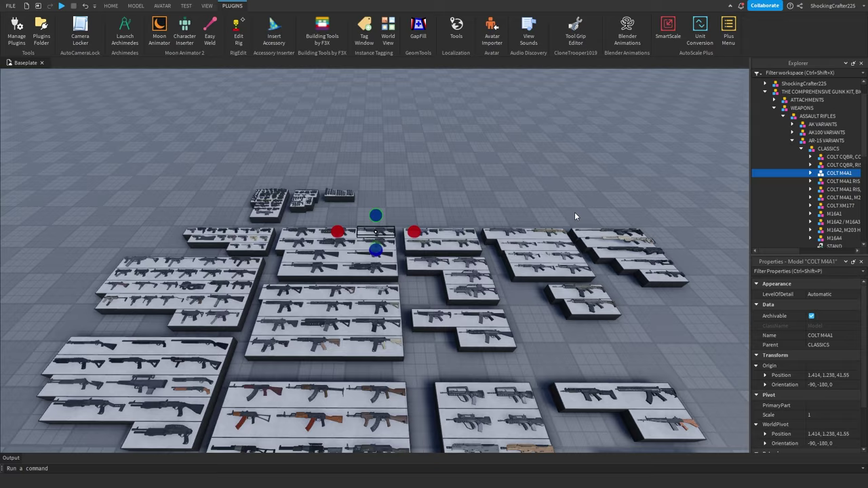
{"action": "key", "text": "f"}
{"action": "right_click_drag", "start_coordinate": [577, 212], "coordinate": [574, 220]}
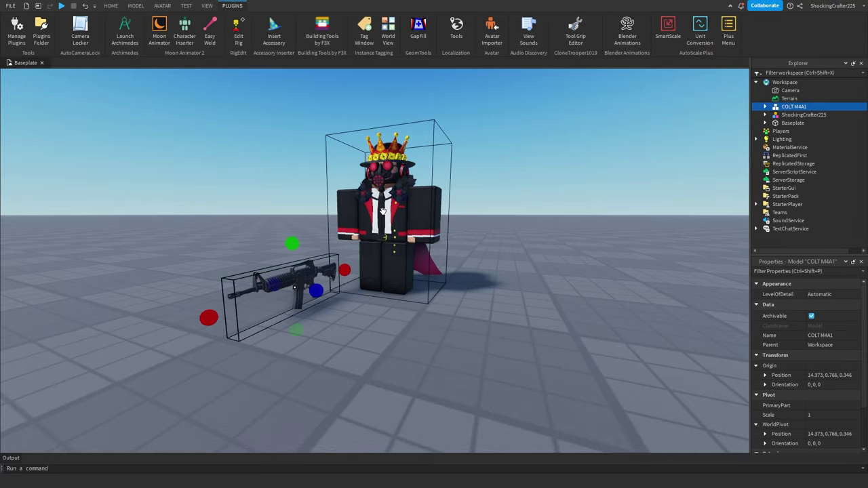
Move the COLT M4A1 model across the baseplate, farther to the side of the character
{"action": "left_click", "coordinate": [390, 224]}
{"action": "left_click", "coordinate": [552, 296]}
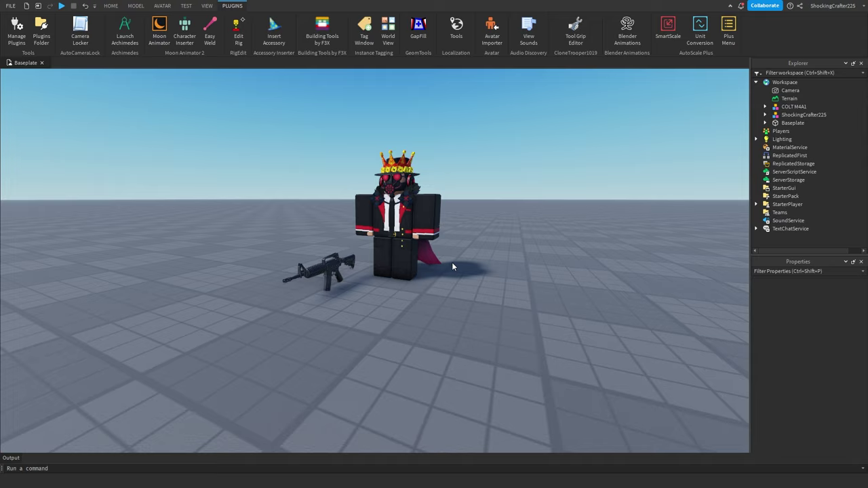
{"action": "scroll", "coordinate": [450, 261], "scroll_direction": "up", "scroll_amount": 2}
{"action": "right_click_drag", "start_coordinate": [450, 261], "coordinate": [447, 258]}
{"action": "left_click_drag", "start_coordinate": [447, 258], "coordinate": [284, 297]}
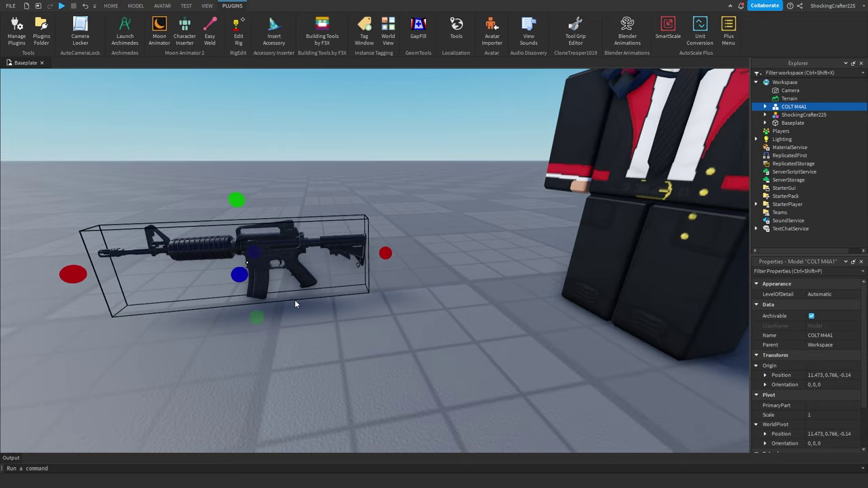
{"action": "scroll", "coordinate": [408, 314], "scroll_direction": "down", "scroll_amount": 3}
{"action": "right_click_drag", "start_coordinate": [432, 309], "coordinate": [438, 313]}
{"action": "left_click", "coordinate": [455, 305]}
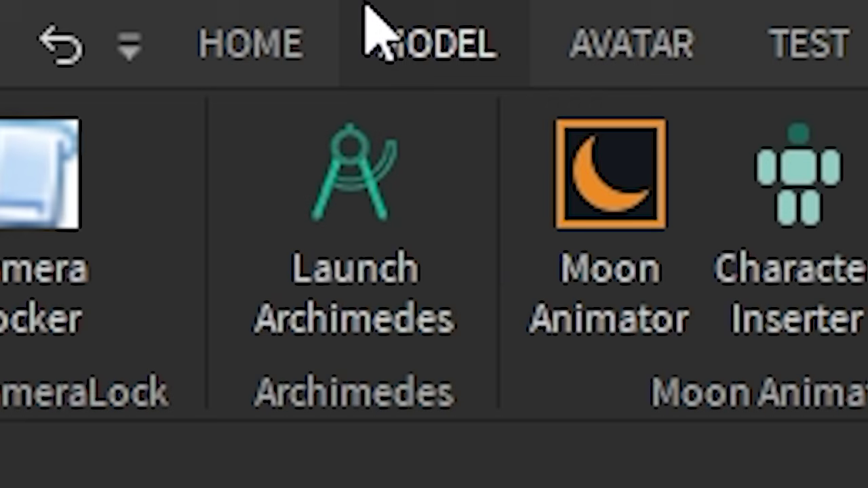
Insert a block part into the Workspace and rename it Handle
{"action": "left_click", "coordinate": [371, 20]}
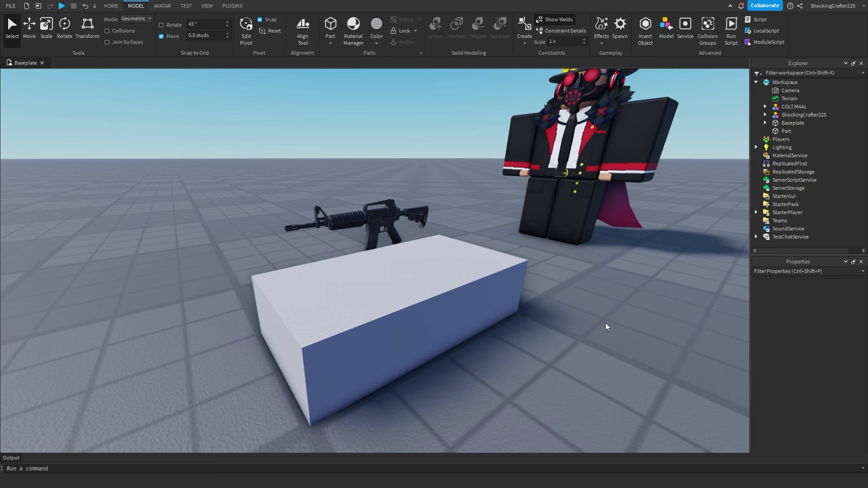
{"action": "left_click", "coordinate": [440, 278]}
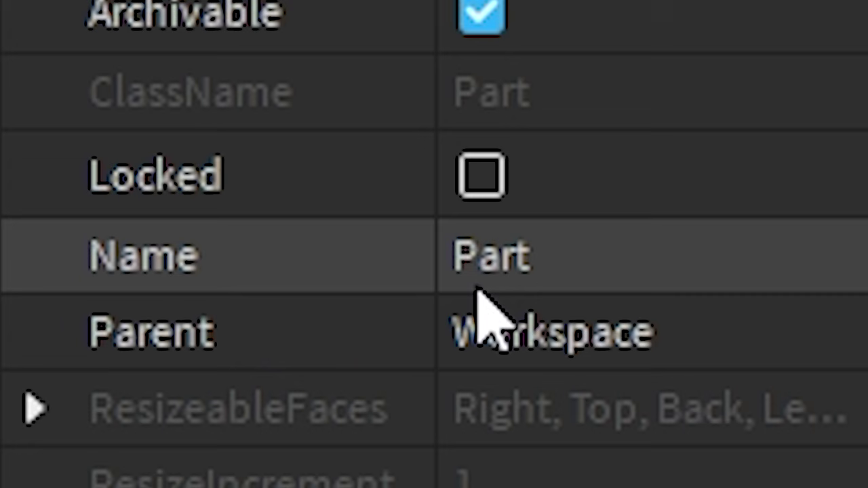
{"action": "left_click", "coordinate": [832, 406]}
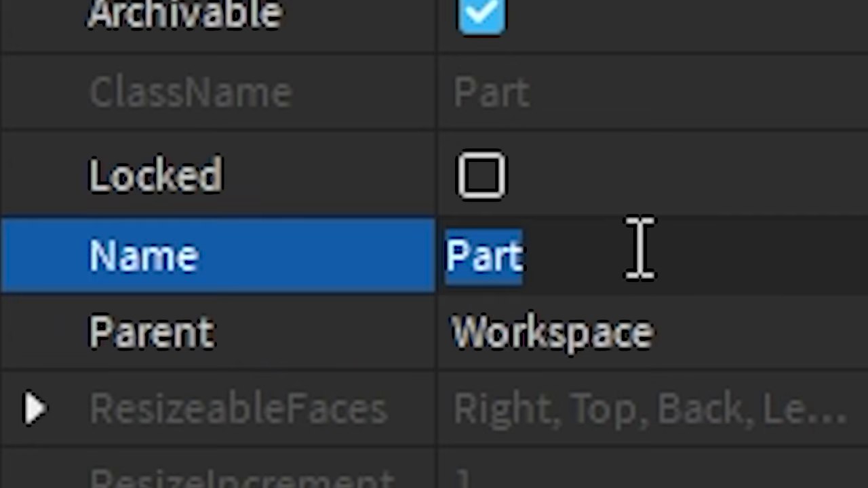
{"action": "type", "text": "Handle"}
{"action": "key", "text": "Return"}
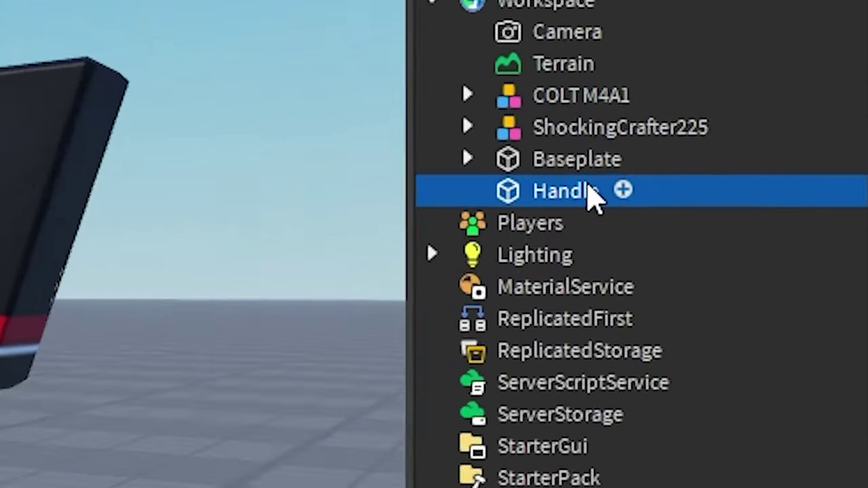
{"action": "double_click", "coordinate": [797, 130]}
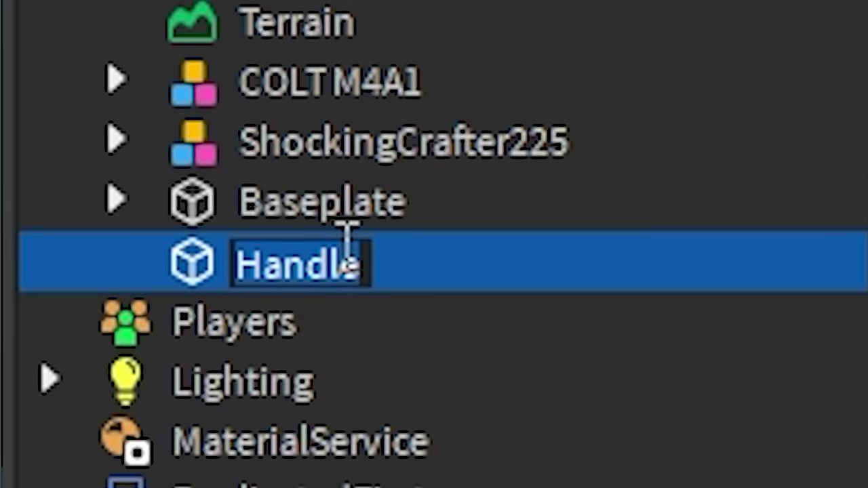
{"action": "type", "text": "Handle"}
{"action": "key", "text": "Return"}
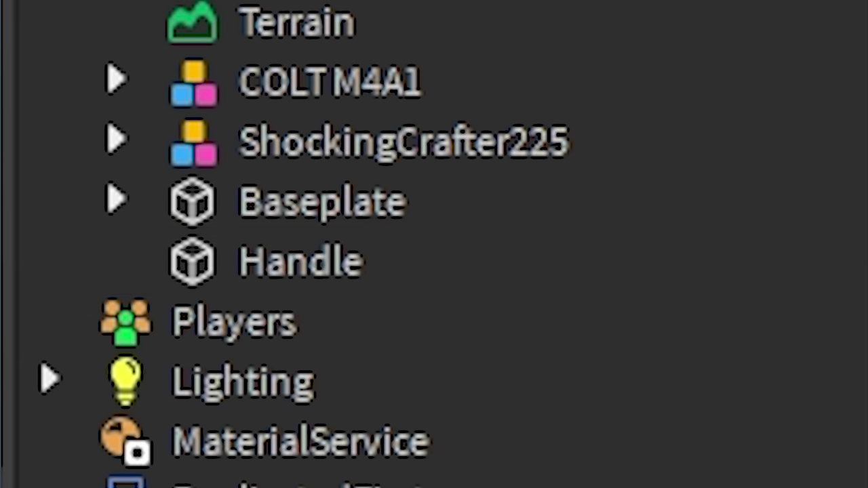
Move the Handle block onto the rifle's pistol grip and scale it down to the grip's size, with move snapping off
{"action": "left_click", "coordinate": [374, 289]}
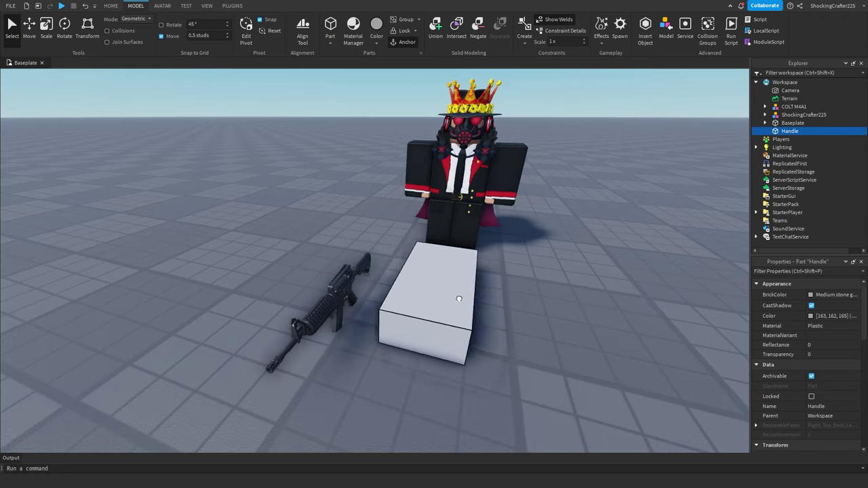
{"action": "left_click_drag", "start_coordinate": [448, 305], "coordinate": [401, 280]}
{"action": "scroll", "coordinate": [434, 289], "scroll_direction": "up", "scroll_amount": 5}
{"action": "right_click_drag", "start_coordinate": [434, 290], "coordinate": [407, 312]}
{"action": "left_click", "coordinate": [46, 29]}
{"action": "right_click_drag", "start_coordinate": [502, 278], "coordinate": [512, 251]}
{"action": "left_click_drag", "start_coordinate": [512, 251], "coordinate": [451, 236]}
{"action": "right_click_drag", "start_coordinate": [434, 254], "coordinate": [436, 255]}
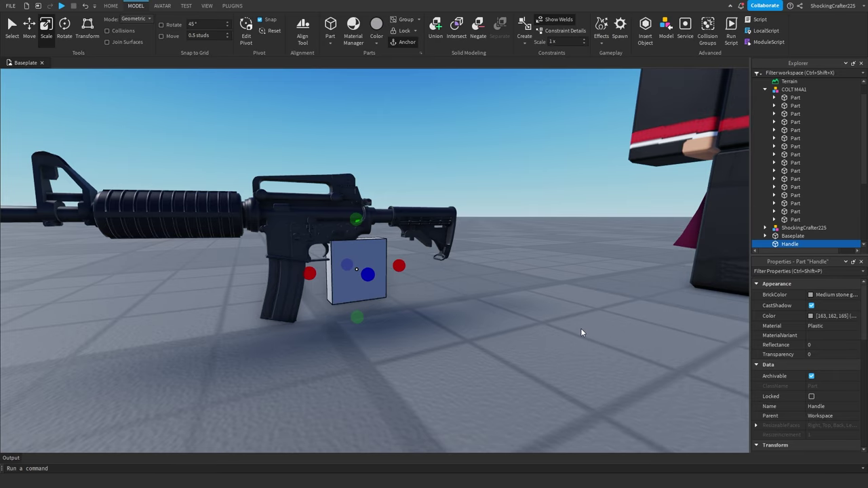
{"action": "right_click_drag", "start_coordinate": [581, 328], "coordinate": [568, 328]}
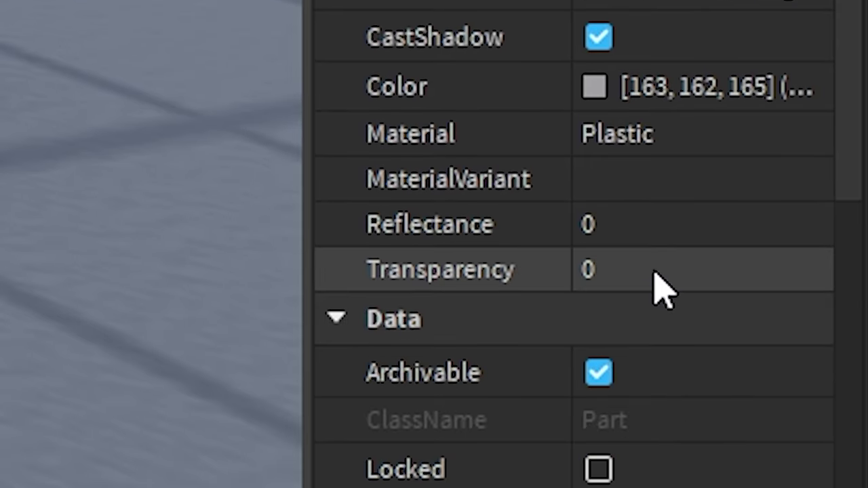
Set the Handle part's transparency to 1
{"action": "left_click", "coordinate": [656, 272]}
{"action": "type", "text": "1"}
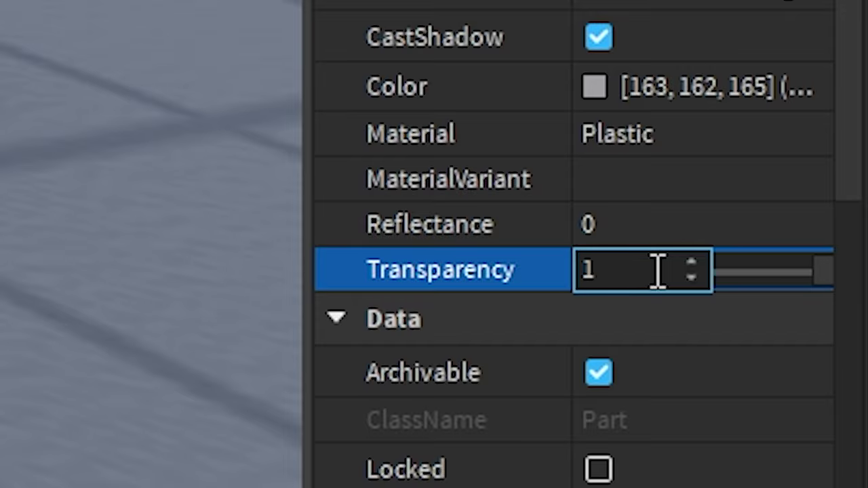
{"action": "key", "text": "Return"}
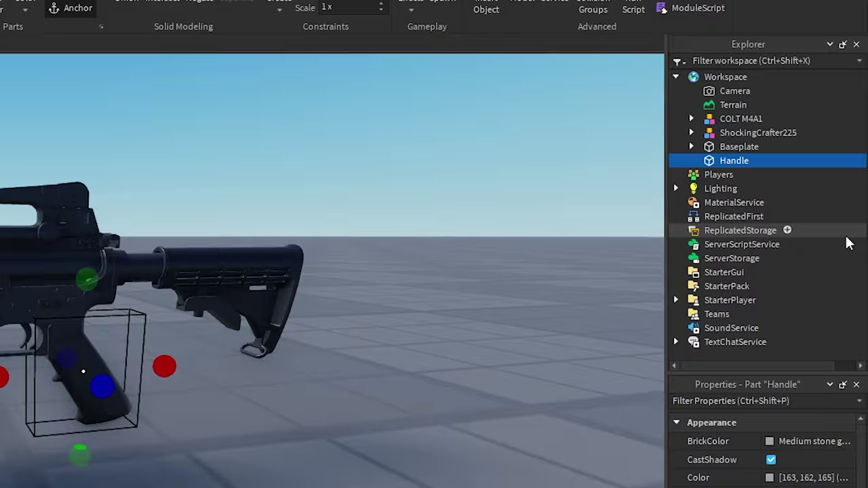
Place the Handle part inside the COLT M4A1 model and select that model
{"action": "left_click_drag", "start_coordinate": [723, 165], "coordinate": [757, 133]}
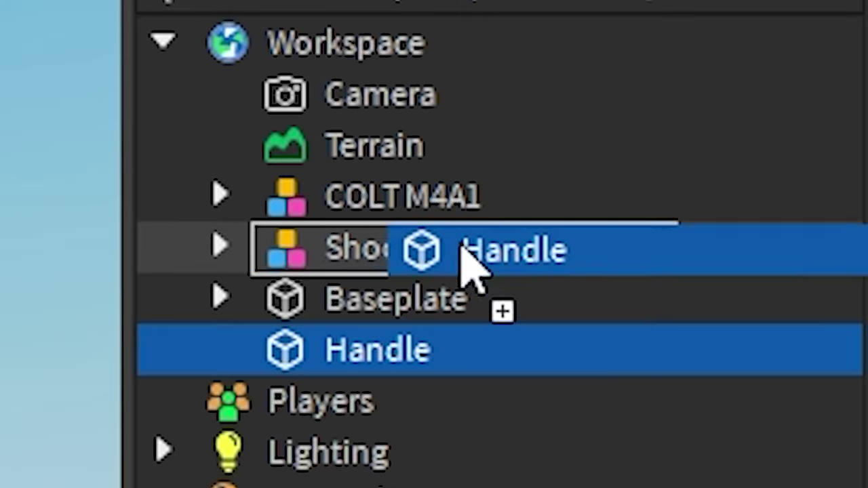
{"action": "left_click_drag", "start_coordinate": [462, 246], "coordinate": [455, 194]}
{"action": "left_click", "coordinate": [455, 194]}
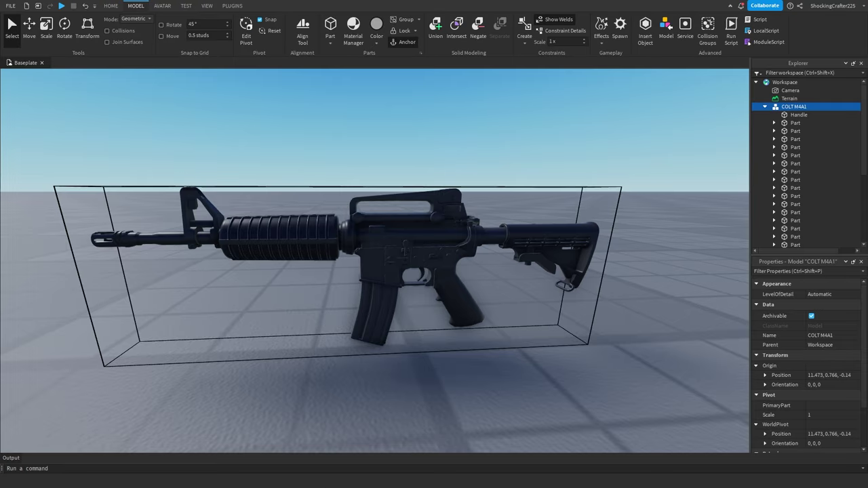
Examine the rifle from the side together with the parts listed inside the COLT M4A1 model
{"action": "right_click_drag", "start_coordinate": [557, 206], "coordinate": [558, 204]}
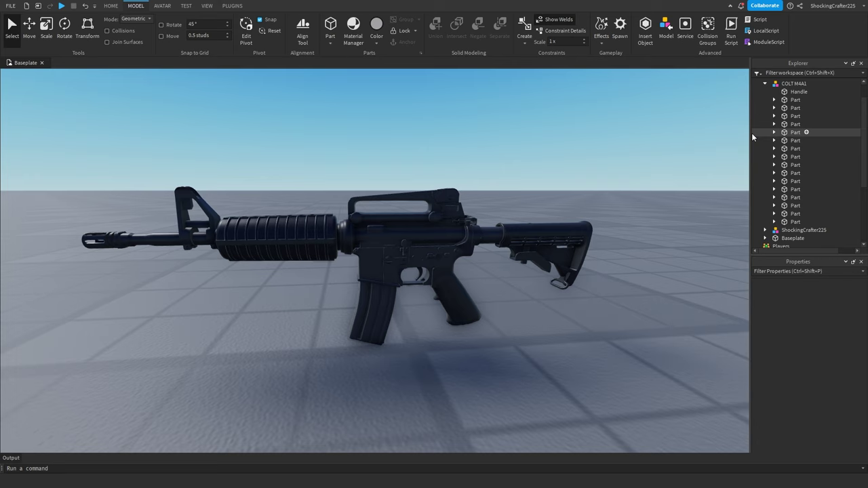
{"action": "left_click", "coordinate": [794, 83]}
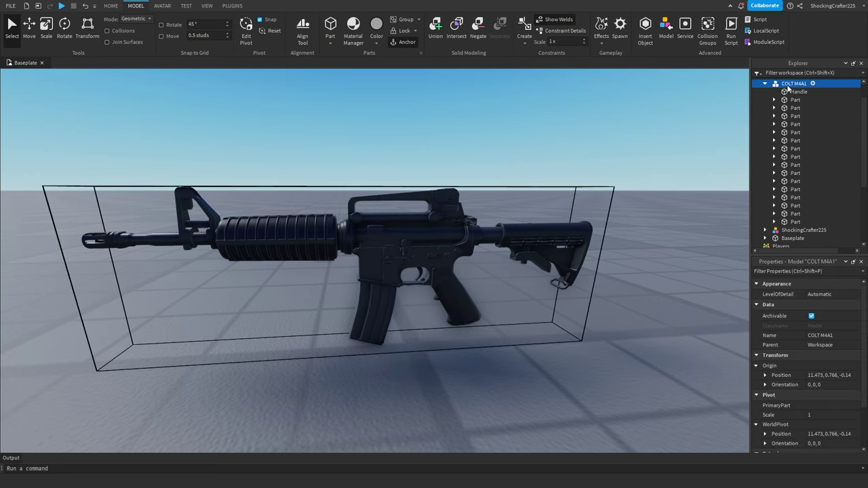
{"action": "left_click", "coordinate": [795, 101]}
{"action": "left_click", "coordinate": [435, 485], "text": "shift"}
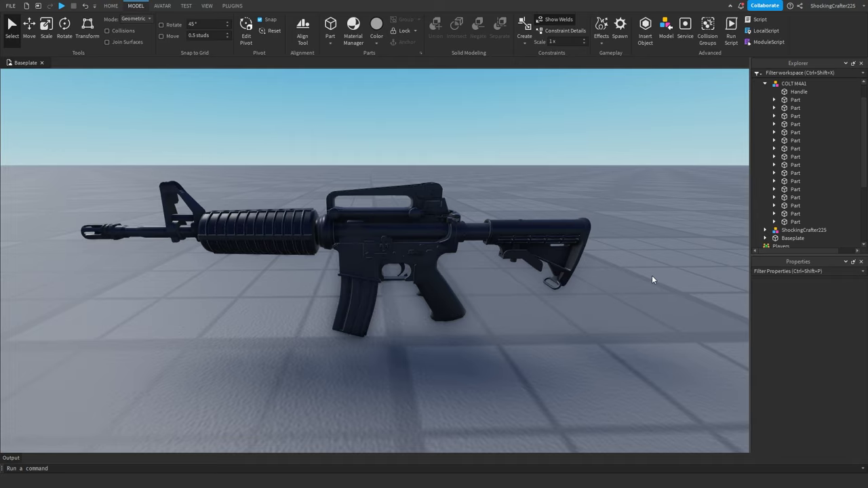
{"action": "right_click_drag", "start_coordinate": [651, 276], "coordinate": [650, 276]}
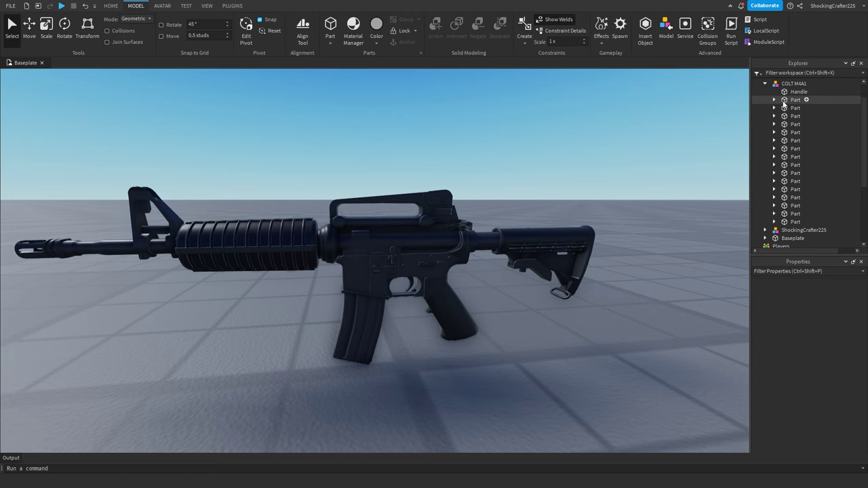
{"action": "right_click_drag", "start_coordinate": [590, 222], "coordinate": [590, 163]}
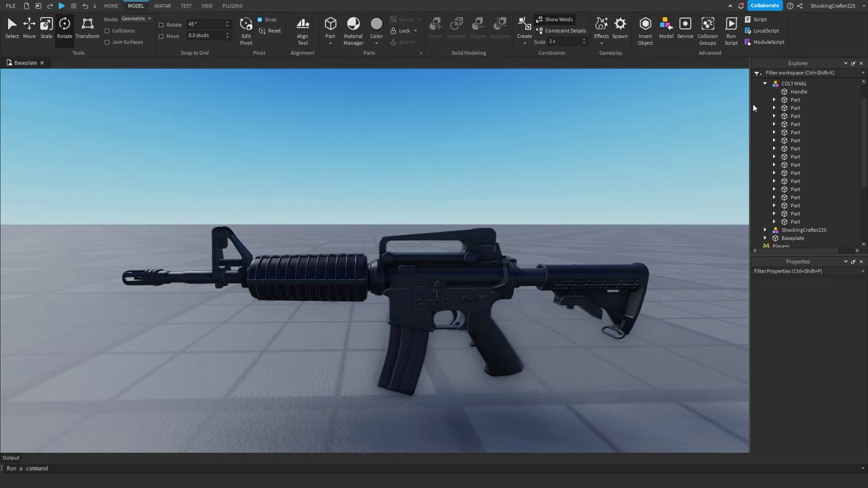
Select the COLT M4A1 parts one by one to identify each piece and find the dark grey bolt in the ejection port
{"action": "left_click", "coordinate": [793, 100]}
{"action": "left_click", "coordinate": [793, 107]}
{"action": "left_click", "coordinate": [795, 116]}
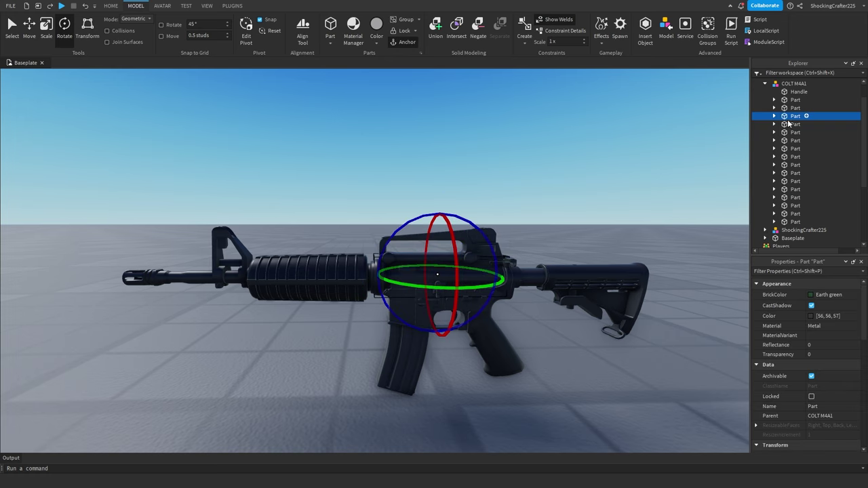
{"action": "left_click", "coordinate": [799, 125]}
{"action": "left_click", "coordinate": [794, 132]}
{"action": "left_click", "coordinate": [795, 140]}
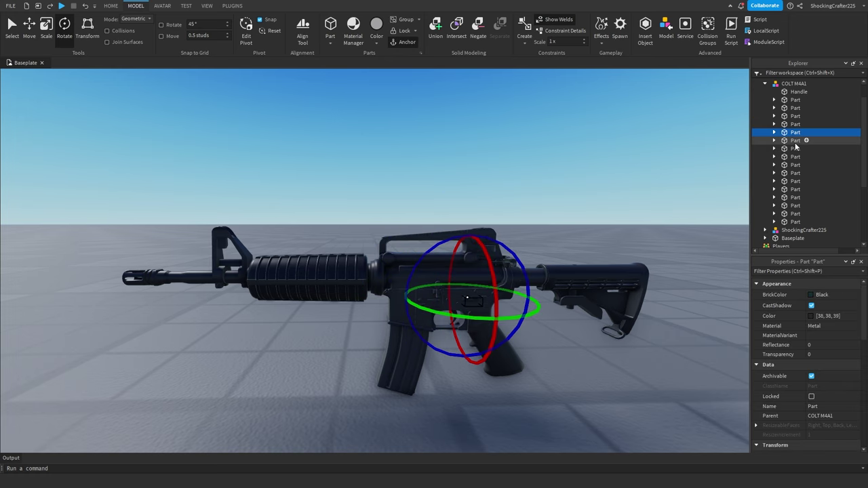
{"action": "left_click", "coordinate": [795, 149]}
{"action": "key", "text": "d"}
{"action": "right_click_drag", "start_coordinate": [671, 207], "coordinate": [670, 208]}
{"action": "left_click", "coordinate": [796, 142]}
{"action": "key", "text": "d"}
{"action": "right_click_drag", "start_coordinate": [613, 199], "coordinate": [614, 200]}
{"action": "key", "text": "w"}
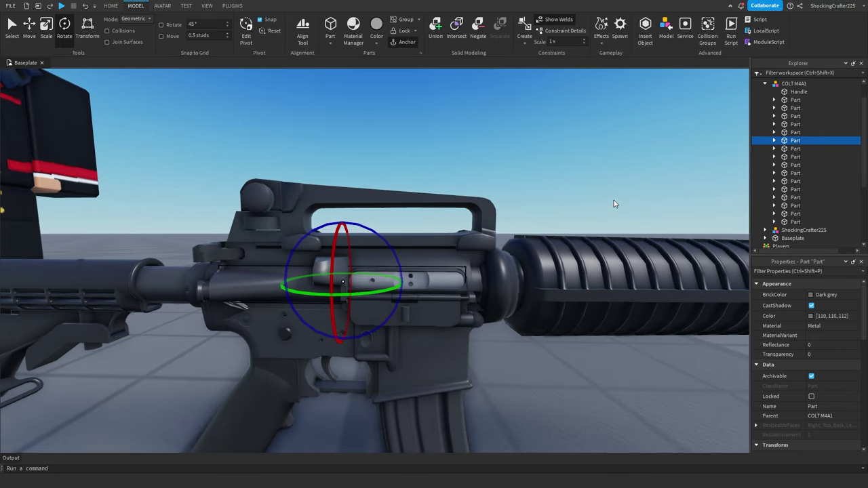
Try sliding the rifle's bolt along the receiver with the Move tool, and undo the move
{"action": "left_click", "coordinate": [29, 29]}
{"action": "left_click_drag", "start_coordinate": [415, 265], "coordinate": [279, 272]}
{"action": "key", "text": "d"}
{"action": "right_click_drag", "start_coordinate": [495, 269], "coordinate": [427, 265]}
{"action": "key", "text": "d"}
{"action": "key", "text": "s"}
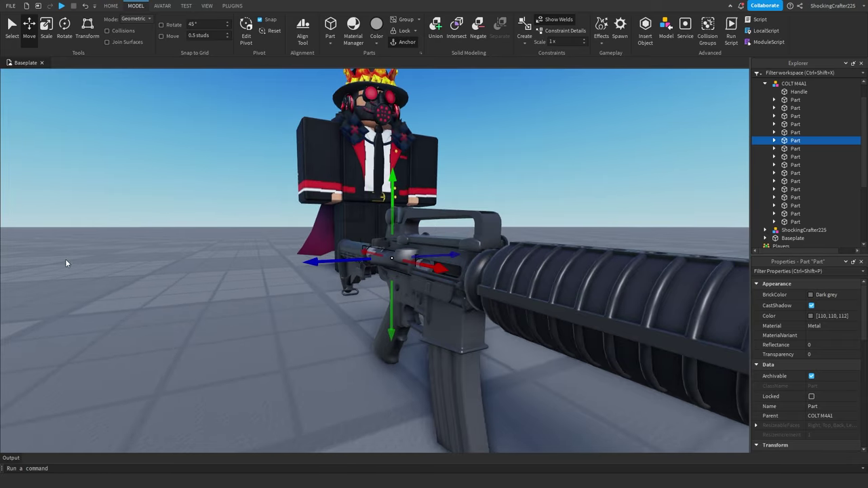
{"action": "key", "text": "a"}
{"action": "right_click_drag", "start_coordinate": [347, 244], "coordinate": [347, 245]}
{"action": "key", "text": "ctrl+z"}
Try sliding the dark grey bolt part back toward the stock
{"action": "key", "text": "a"}
{"action": "right_click_drag", "start_coordinate": [495, 223], "coordinate": [462, 262]}
{"action": "left_click_drag", "start_coordinate": [461, 262], "coordinate": [438, 276]}
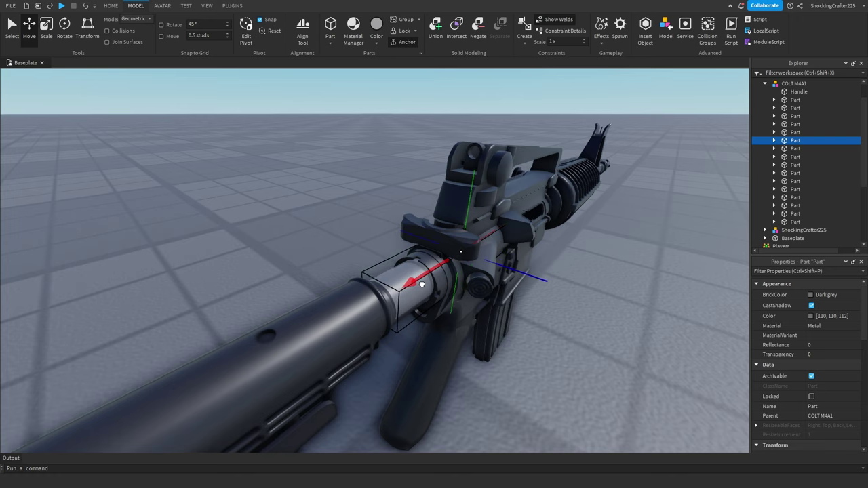
{"action": "right_click_drag", "start_coordinate": [421, 284], "coordinate": [576, 271]}
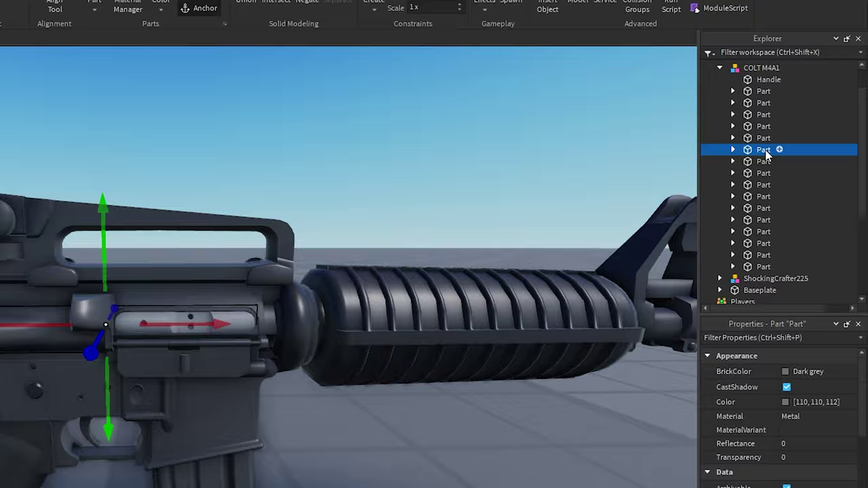
Rename the dark grey bolt part as Bolt and the magazine part as Mag
{"action": "left_click", "coordinate": [798, 142]}
{"action": "type", "text": "Bolt"}
{"action": "key", "text": "Return"}
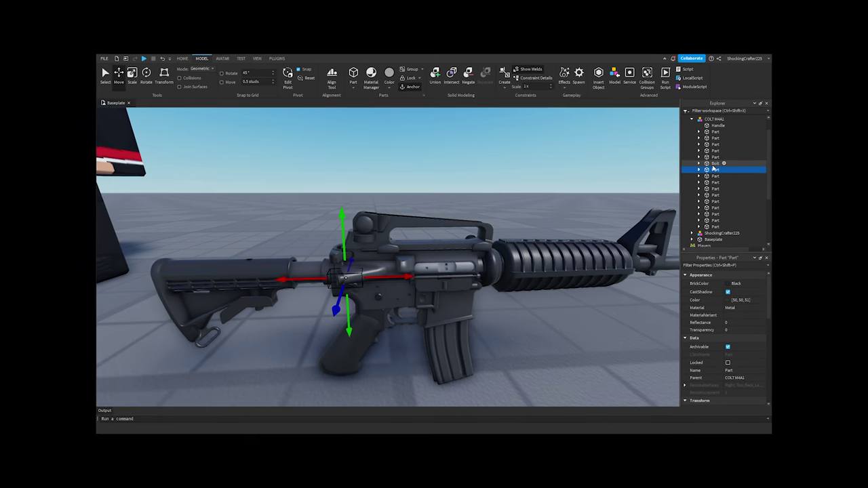
{"action": "left_click", "coordinate": [716, 195]}
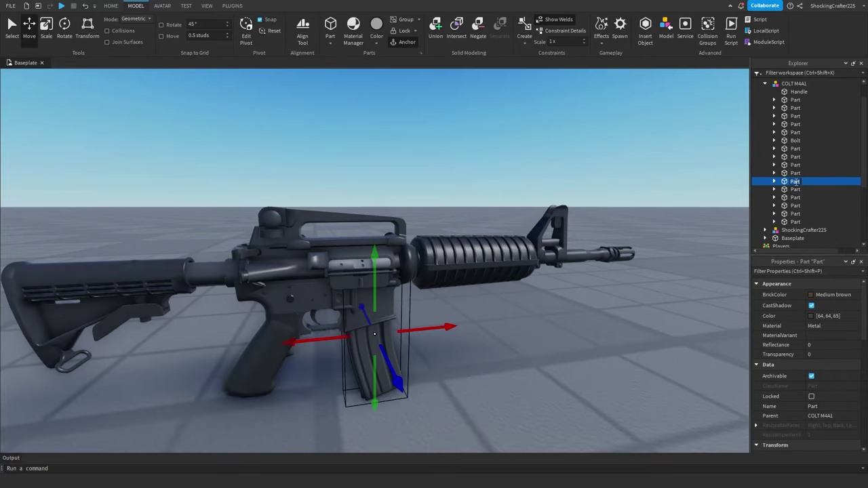
Try sliding the charging handle part back over the stock, and undo the move
{"action": "left_click", "coordinate": [800, 198]}
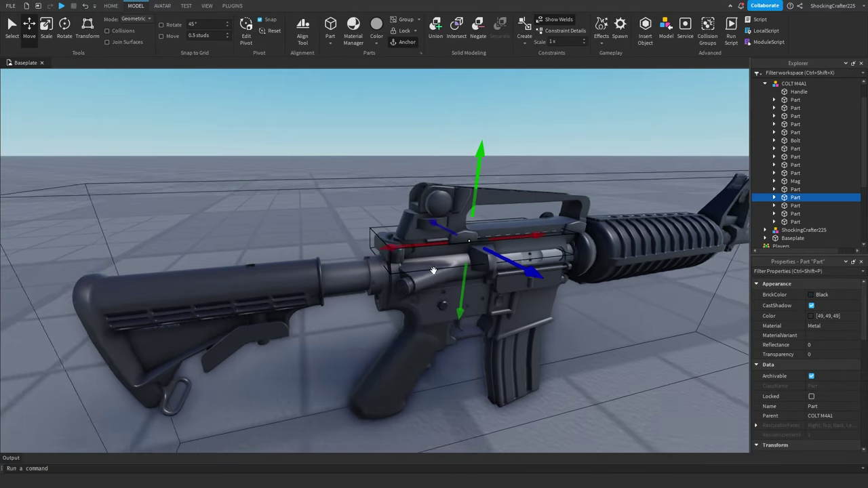
{"action": "scroll", "coordinate": [438, 273], "scroll_direction": "up", "scroll_amount": 3}
{"action": "left_click_drag", "start_coordinate": [439, 274], "coordinate": [306, 304]}
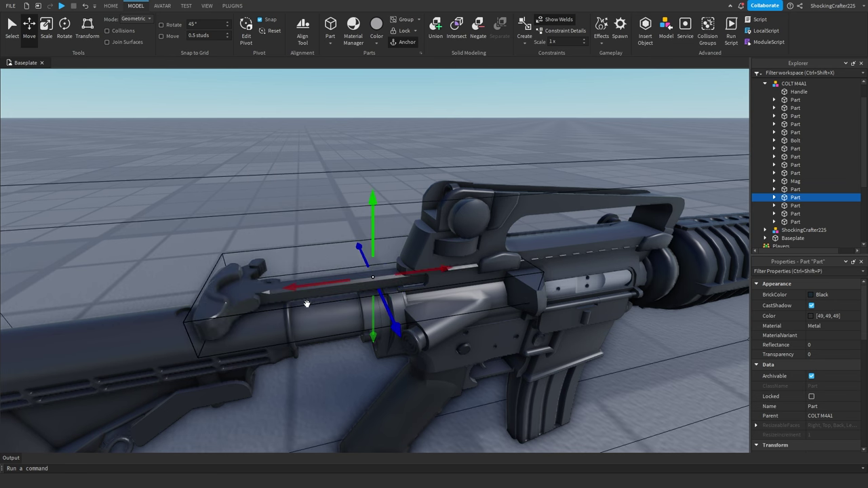
{"action": "key", "text": "ctrl+z"}
{"action": "key", "text": "d"}
{"action": "key", "text": "q"}
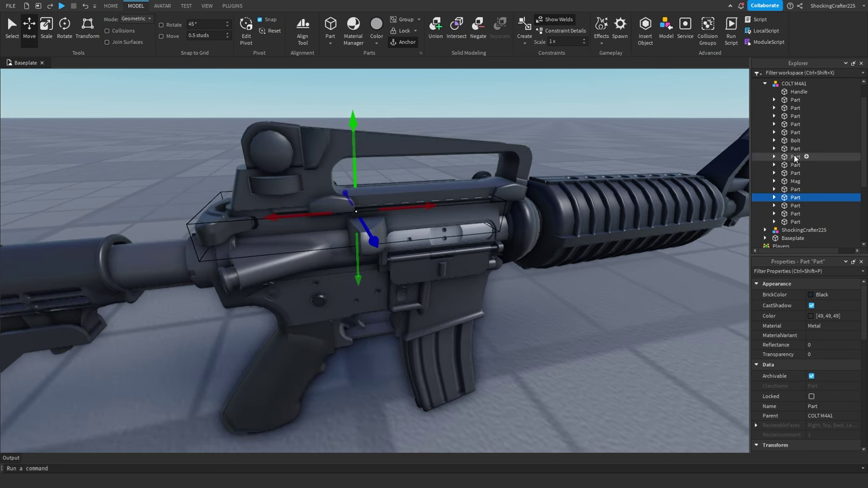
Try sliding the Bolt part back along the receiver, and undo the move
{"action": "left_click", "coordinate": [795, 140]}
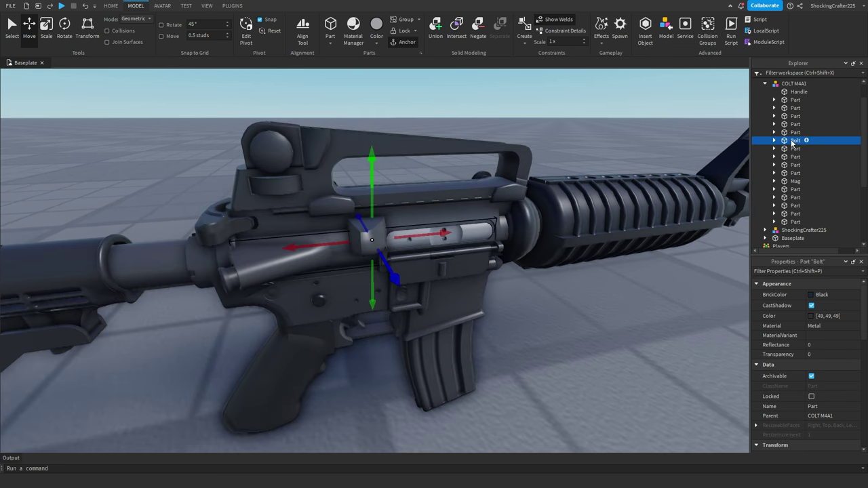
{"action": "left_click_drag", "start_coordinate": [442, 235], "coordinate": [348, 243]}
{"action": "key", "text": "ctrl+z"}
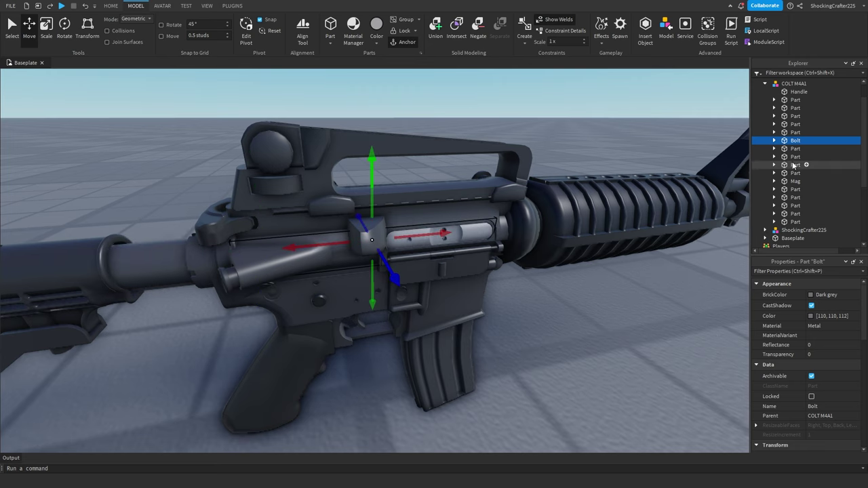
Rename the black charging handle part beneath the rear sight as ChargingHandle
{"action": "left_click", "coordinate": [793, 189]}
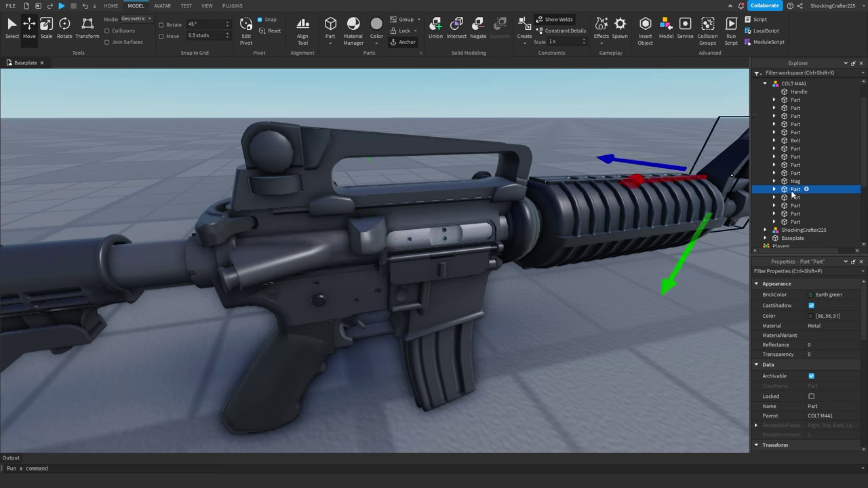
{"action": "left_click", "coordinate": [797, 197]}
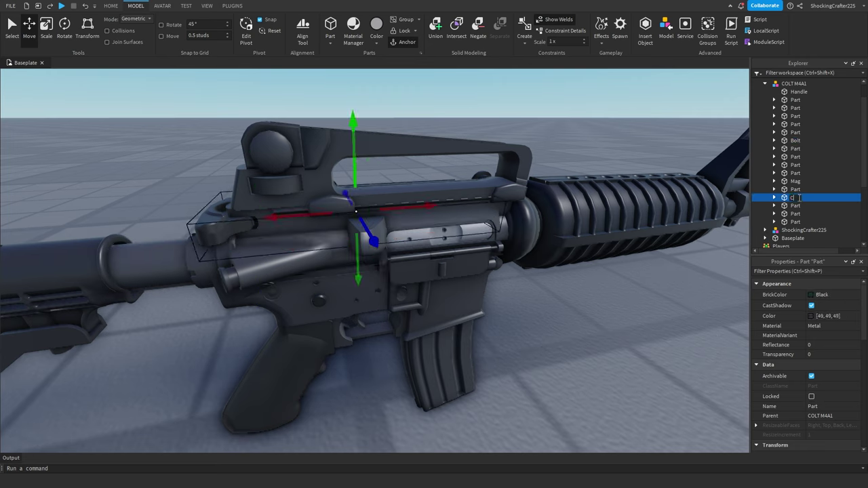
{"action": "type", "text": "ChargingHand"}
{"action": "type", "text": "le"}
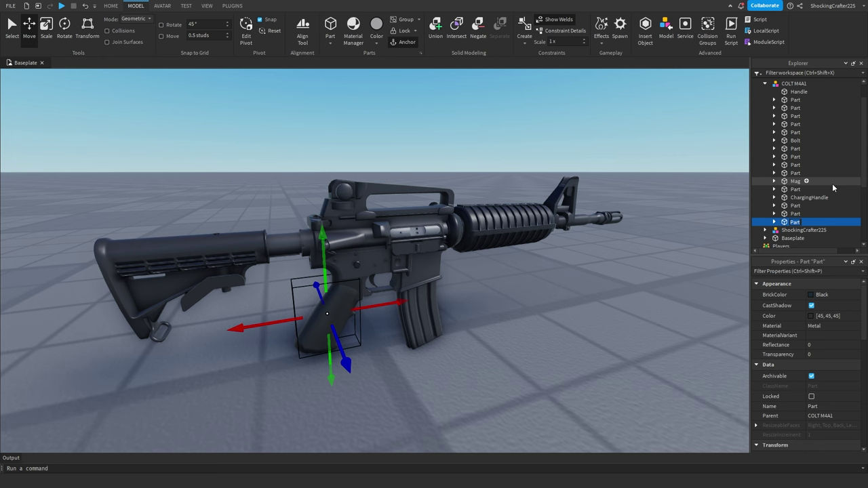
Rename the pistol grip part as Grip and deselect it
{"action": "key", "text": "F2"}
{"action": "type", "text": "Grip"}
{"action": "key", "text": "Return"}
{"action": "mouse_move", "coordinate": [391, 305]}
{"action": "left_mouse_down"}
{"action": "mouse_move", "coordinate": [296, 329]}
{"action": "mouse_move", "coordinate": [427, 302]}
{"action": "mouse_move", "coordinate": [390, 320]}
{"action": "left_mouse_up"}
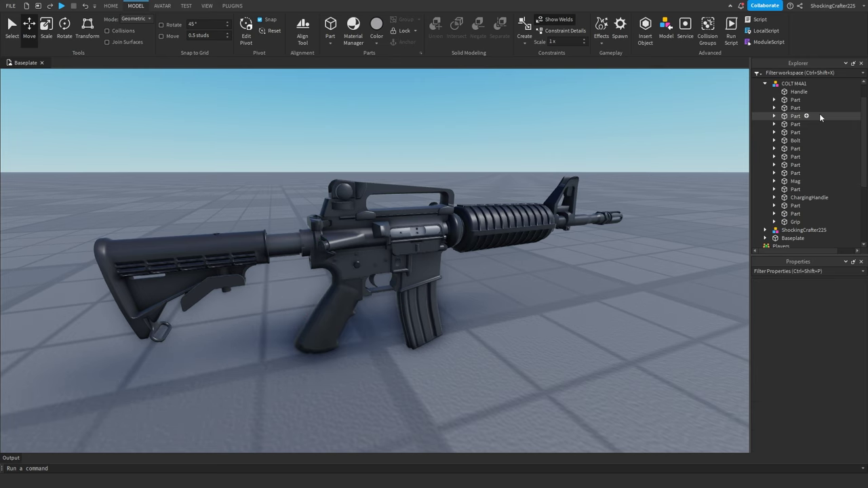
Select the COLT M4A1 model and start the RigEdit plugin's Edit Rig tool
{"action": "left_click", "coordinate": [794, 83]}
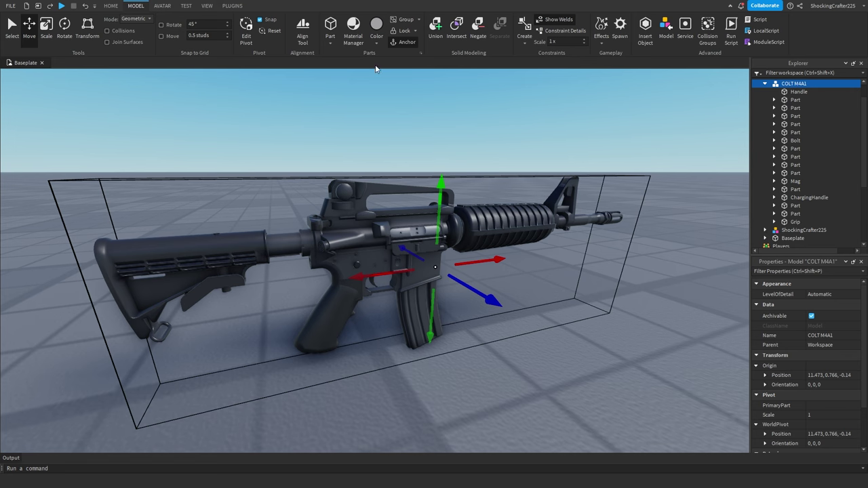
{"action": "left_click", "coordinate": [233, 6]}
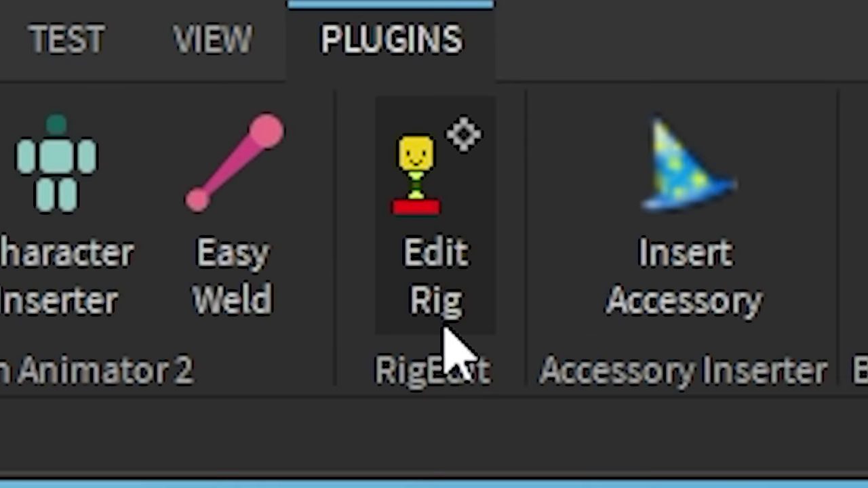
{"action": "left_click", "coordinate": [445, 327]}
Create RigEdit joints from Handle to every other COLT M4A1 part, through Grip, and clear the selection
{"action": "left_click", "coordinate": [795, 91]}
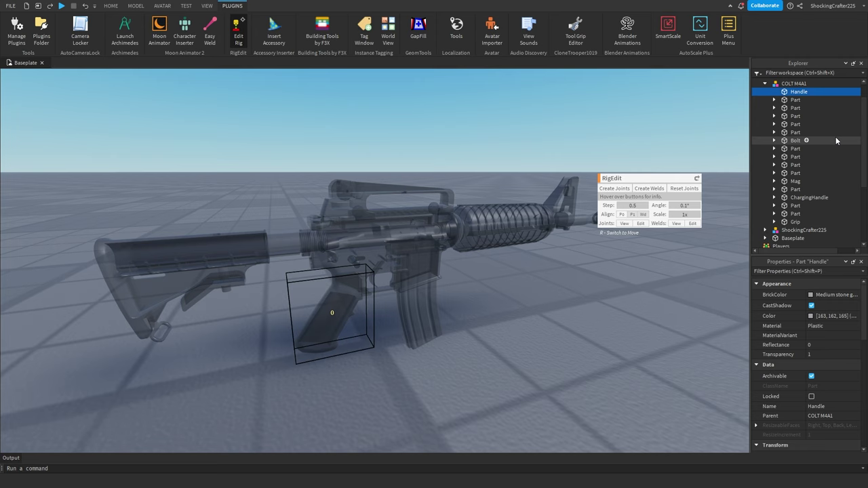
{"action": "left_click", "coordinate": [788, 224], "text": "shift"}
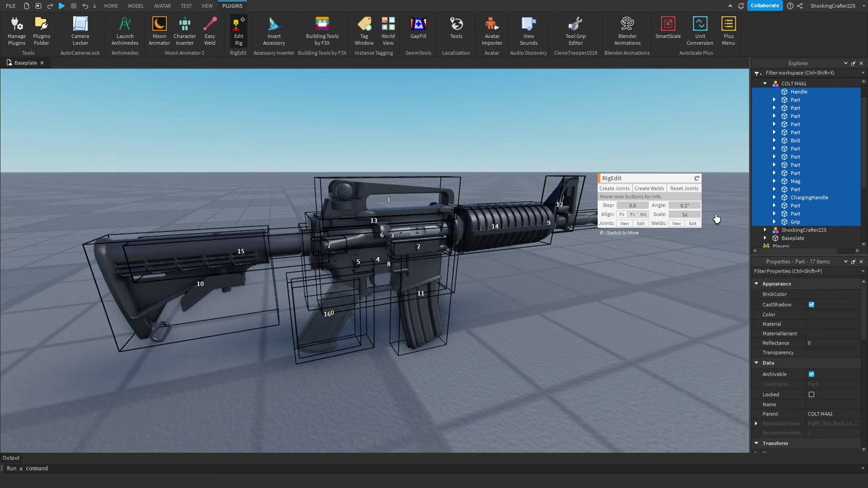
{"action": "left_click", "coordinate": [614, 189]}
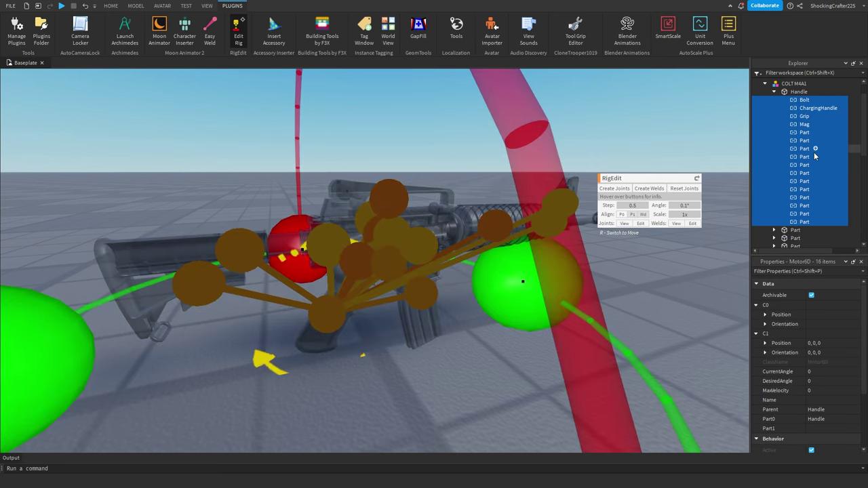
{"action": "left_click", "coordinate": [658, 291]}
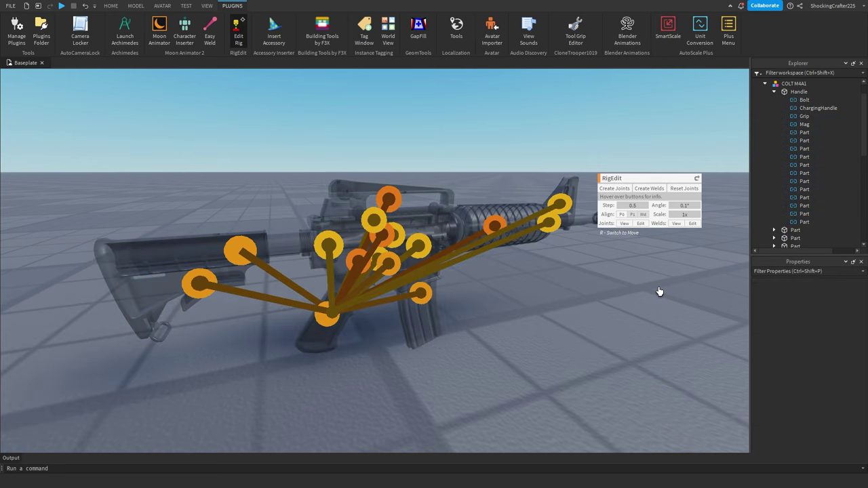
Examine the joints running from the Handle to the rifle's parts, including the barrel and front sight
{"action": "right_click_drag", "start_coordinate": [659, 292], "coordinate": [631, 270]}
{"action": "key", "text": "d"}
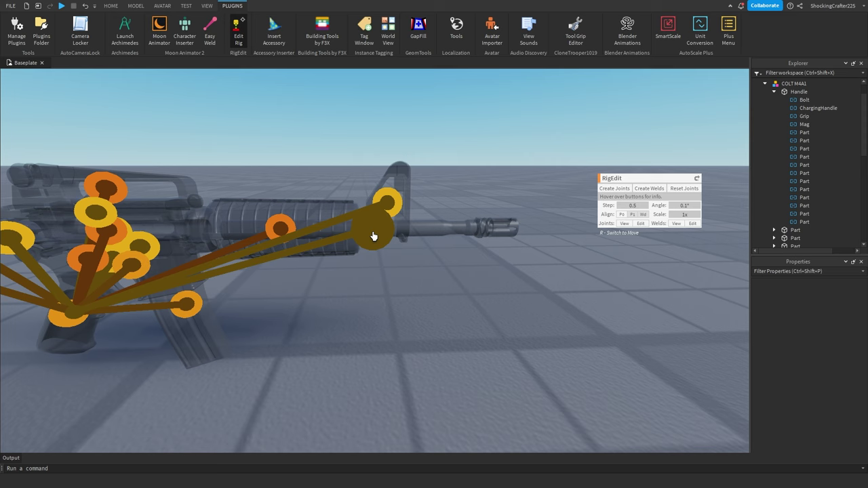
{"action": "scroll", "coordinate": [418, 210], "scroll_direction": "up", "scroll_amount": 3}
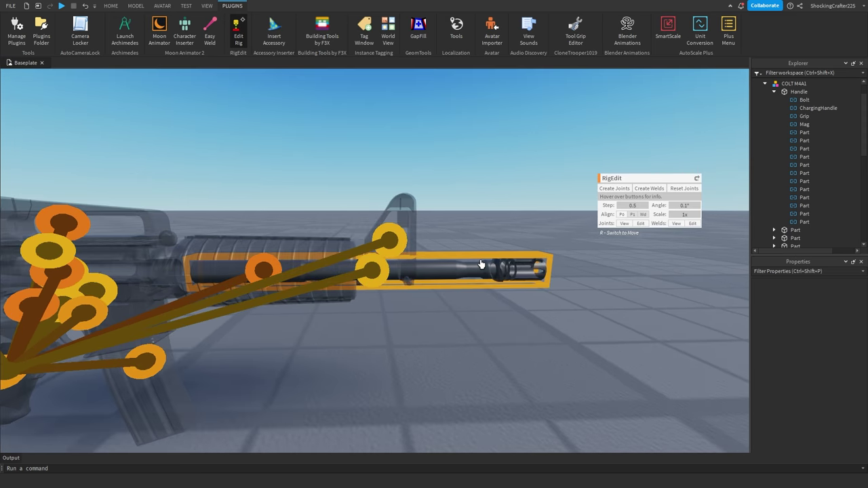
{"action": "right_click_drag", "start_coordinate": [457, 213], "coordinate": [458, 213]}
{"action": "key", "text": "s"}
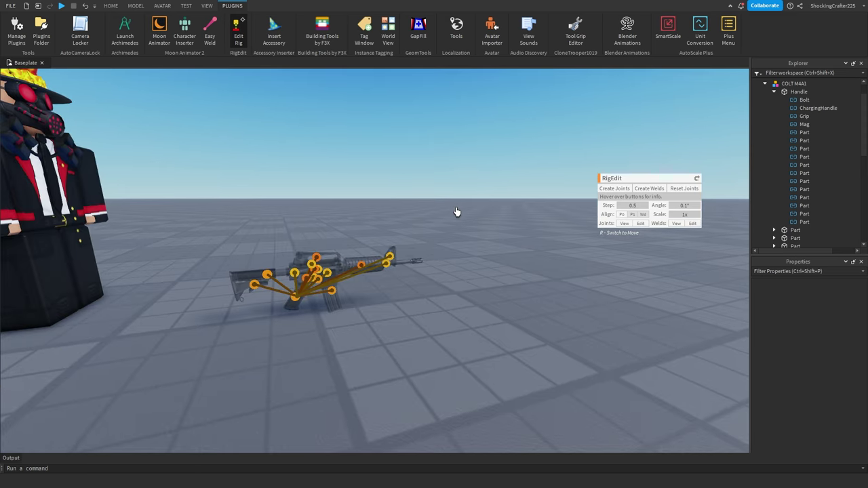
{"action": "key", "text": "a"}
{"action": "key", "text": "w"}
{"action": "key", "text": "d"}
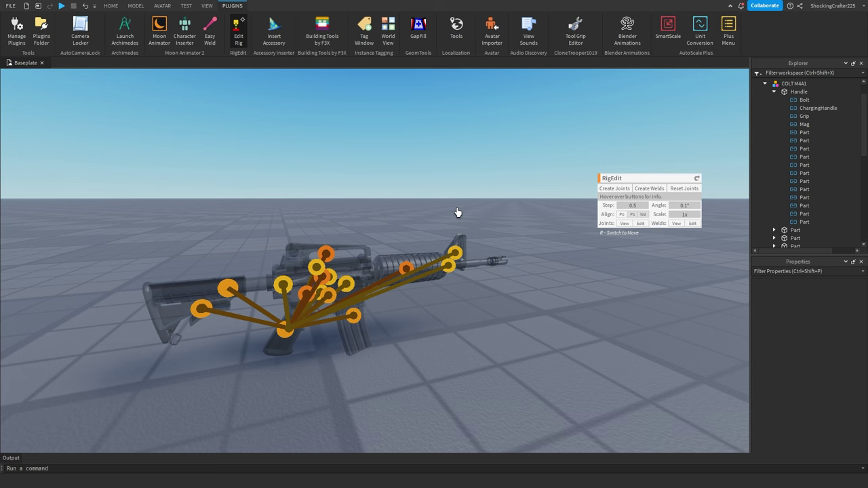
Undo the creation of the joints and deselect the rifle's parts
{"action": "key", "text": "ctrl+z"}
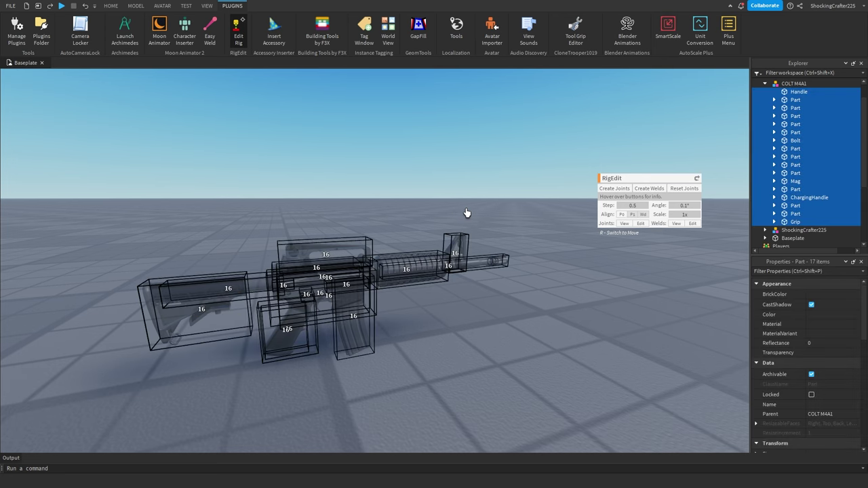
{"action": "left_click", "coordinate": [502, 161]}
{"action": "right_click_drag", "start_coordinate": [495, 163], "coordinate": [479, 162]}
{"action": "key", "text": "w"}
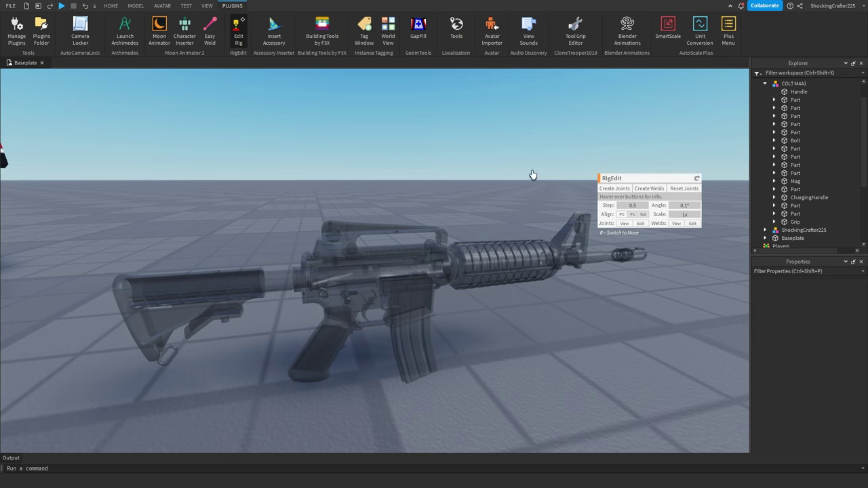
Move the RigEdit window clear of the rifle, above its stock
{"action": "left_click_drag", "start_coordinate": [634, 179], "coordinate": [297, 102]}
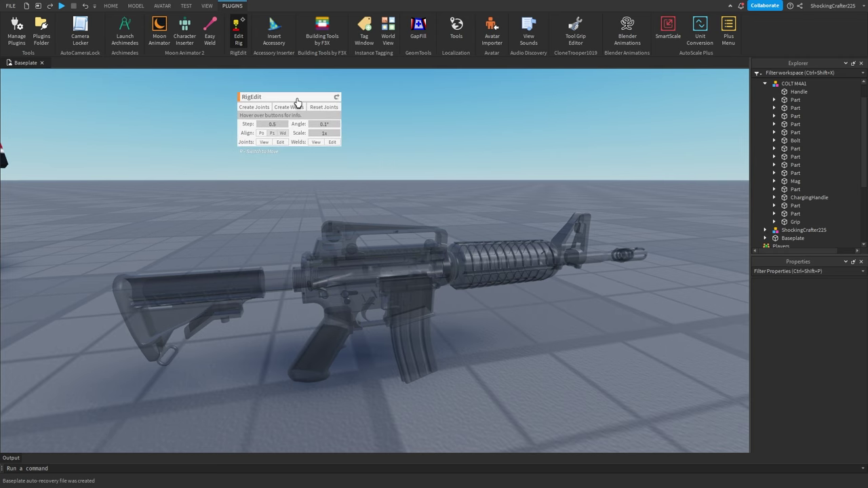
{"action": "right_click_drag", "start_coordinate": [616, 164], "coordinate": [610, 163]}
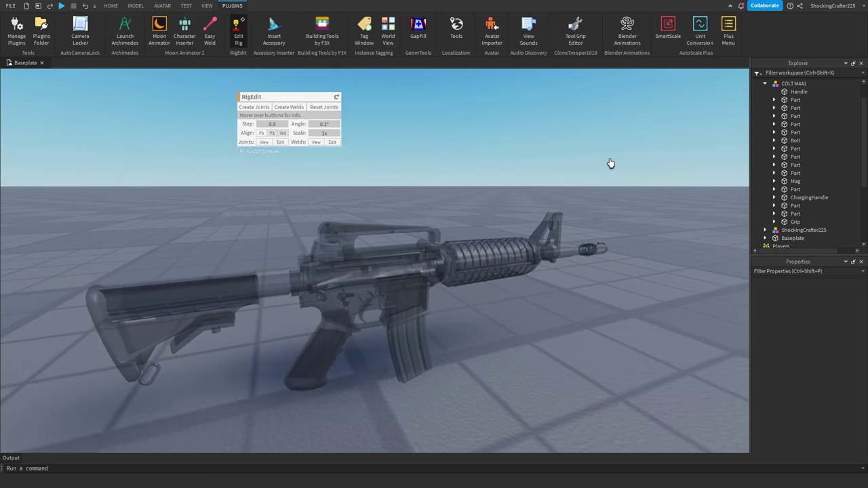
{"action": "scroll", "coordinate": [611, 163], "scroll_direction": "down", "scroll_amount": 2}
{"action": "scroll", "coordinate": [611, 163], "scroll_direction": "up", "scroll_amount": 3}
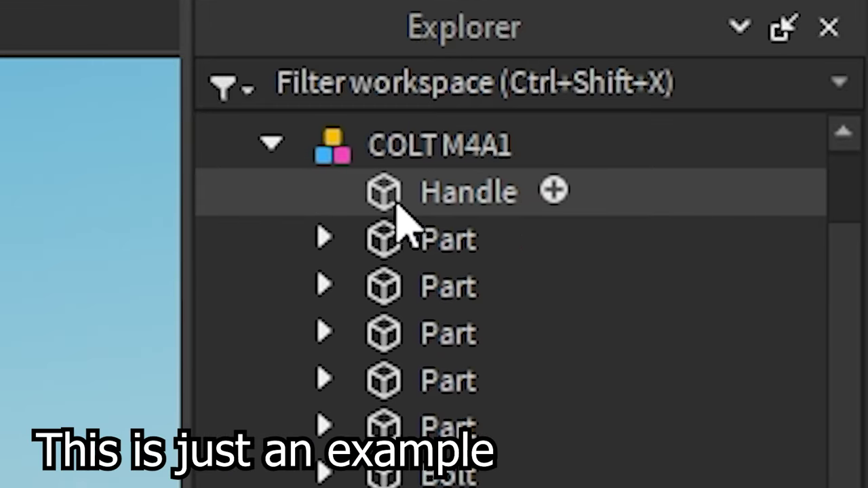
Create a RigEdit weld between Handle and the carry handle part on top of the receiver
{"action": "left_click", "coordinate": [789, 93]}
{"action": "left_click", "coordinate": [423, 250], "text": "ctrl"}
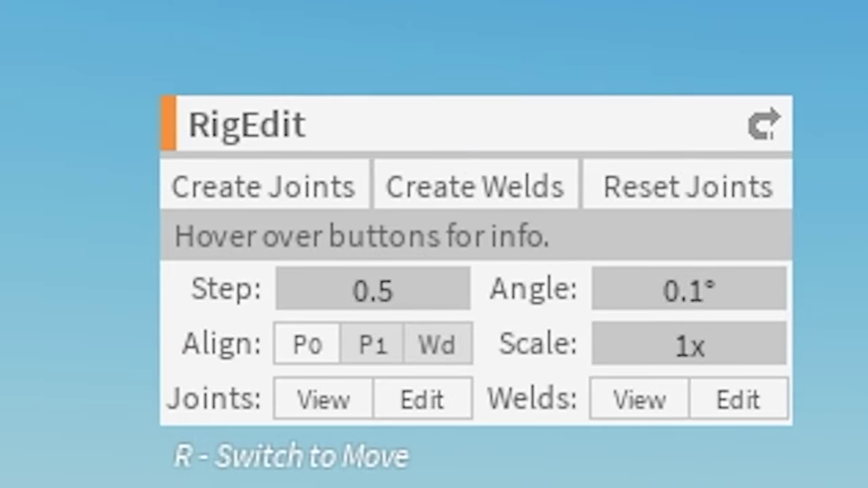
{"action": "left_click", "coordinate": [494, 195]}
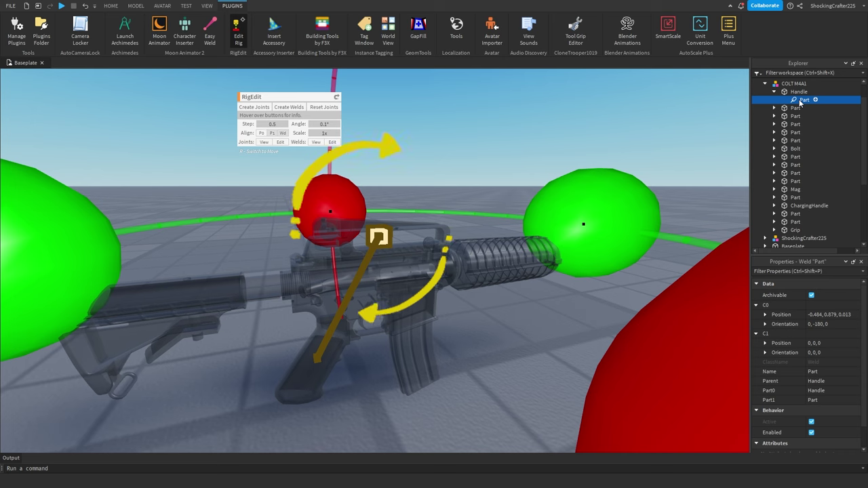
{"action": "left_click", "coordinate": [512, 196]}
Inspect the weld from the Handle to the carry handle part, and delete it from Handle
{"action": "mouse_move", "coordinate": [512, 196]}
{"action": "right_mouse_down"}
{"action": "mouse_move", "coordinate": [479, 188]}
{"action": "mouse_move", "coordinate": [455, 204]}
{"action": "right_mouse_up"}
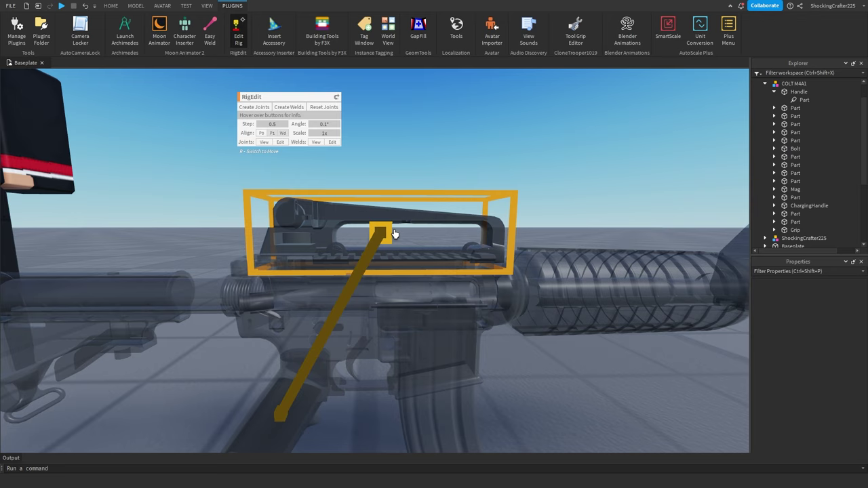
{"action": "scroll", "coordinate": [394, 234], "scroll_direction": "down", "scroll_amount": 6}
{"action": "scroll", "coordinate": [359, 343], "scroll_direction": "up", "scroll_amount": 3}
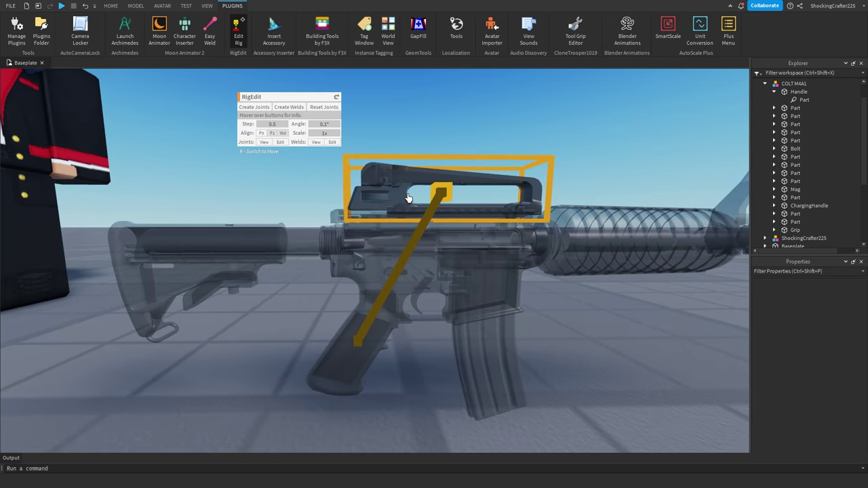
{"action": "left_click", "coordinate": [790, 101]}
{"action": "key", "text": "Delete"}
{"action": "scroll", "coordinate": [364, 340], "scroll_direction": "down", "scroll_amount": 5}
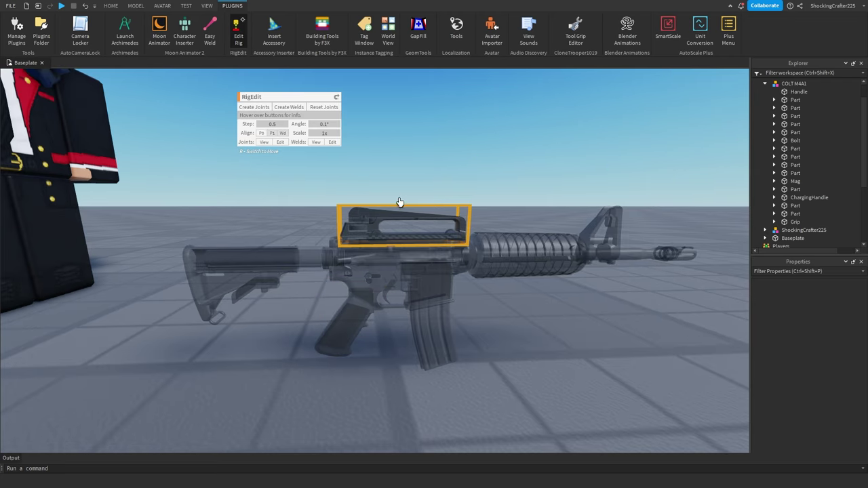
Create a RigEdit joint from Handle to Grip
{"action": "scroll", "coordinate": [504, 176], "scroll_direction": "down", "scroll_amount": 3}
{"action": "scroll", "coordinate": [778, 187], "scroll_direction": "up", "scroll_amount": 2}
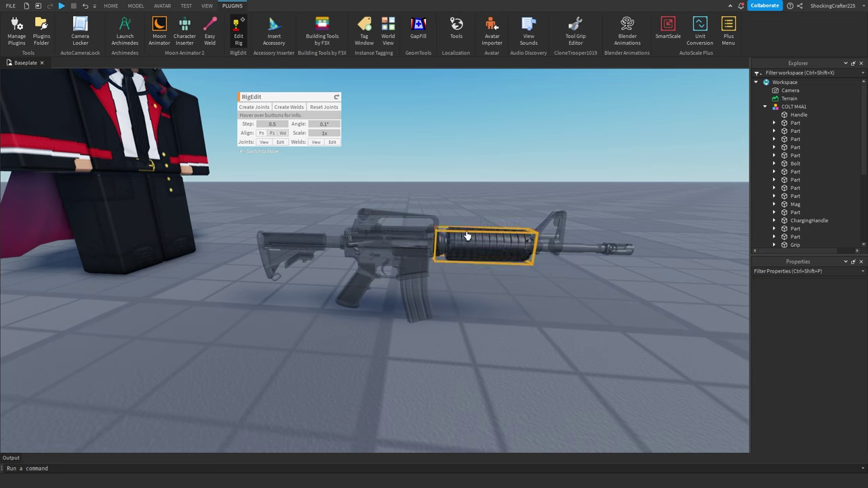
{"action": "scroll", "coordinate": [568, 330], "scroll_direction": "down", "scroll_amount": 5}
{"action": "right_click_drag", "start_coordinate": [365, 210], "coordinate": [431, 265]}
{"action": "left_click", "coordinate": [785, 116]}
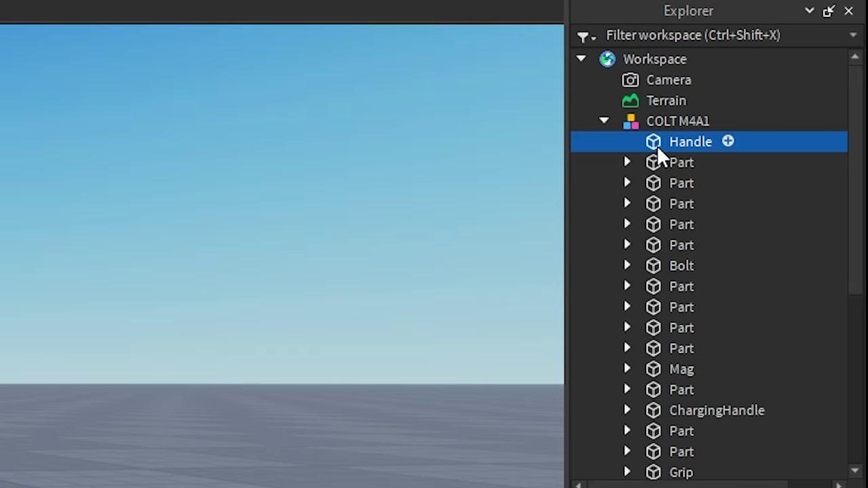
{"action": "scroll", "coordinate": [658, 217], "scroll_direction": "down", "scroll_amount": 3}
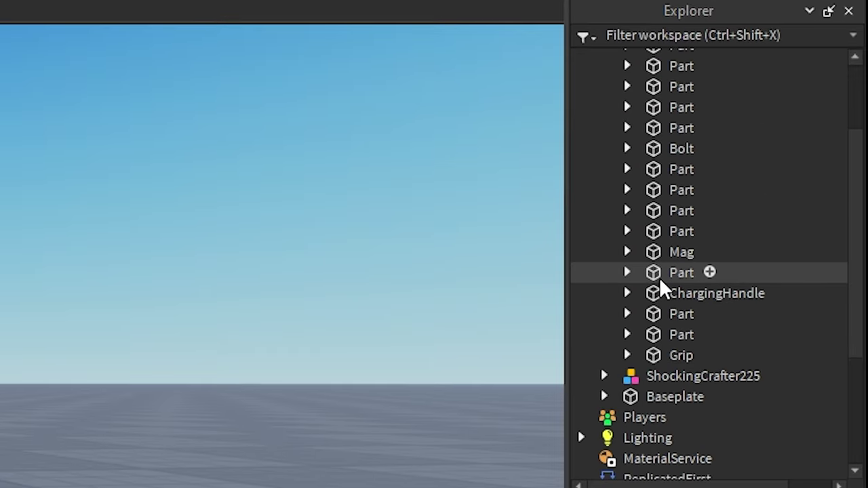
{"action": "left_click", "coordinate": [671, 354]}
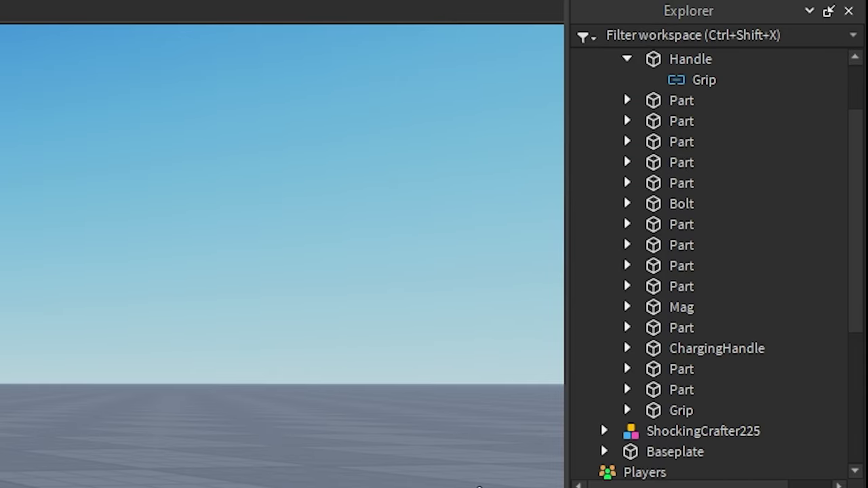
Create RigEdit joints from Grip to ChargingHandle, Mag and Bolt
{"action": "left_click", "coordinate": [672, 415]}
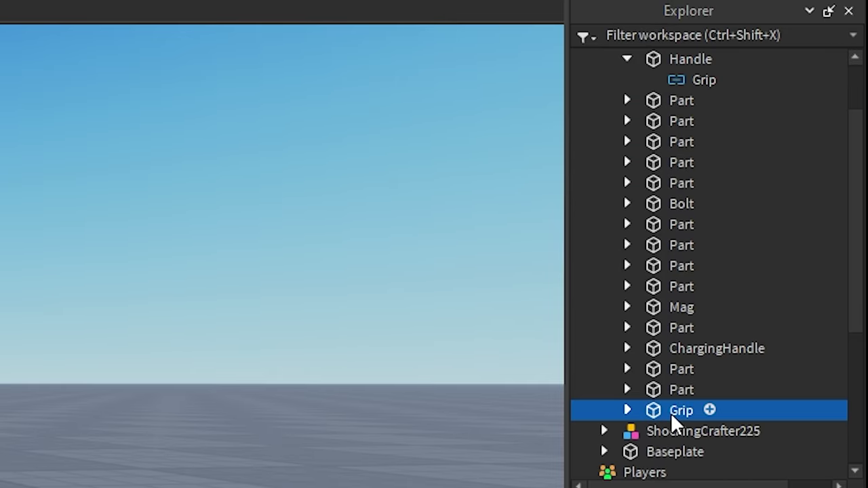
{"action": "left_click", "coordinate": [702, 355], "text": "ctrl"}
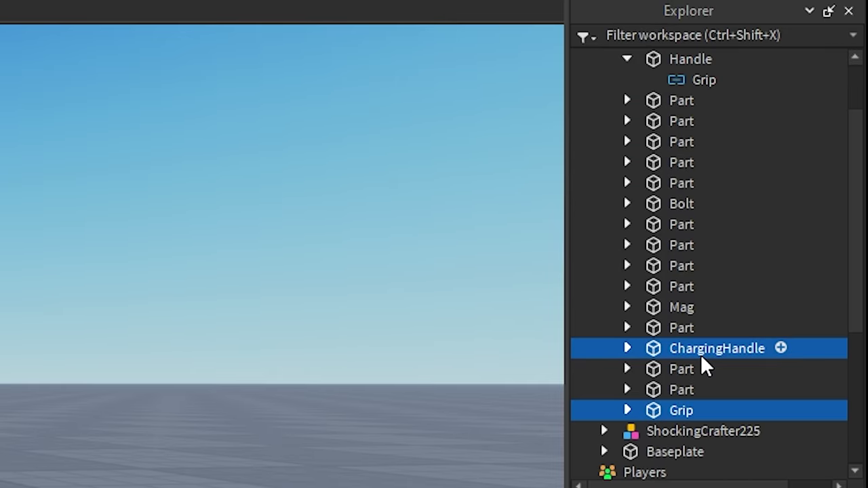
{"action": "left_click", "coordinate": [670, 306], "text": "ctrl"}
{"action": "left_click", "coordinate": [675, 200], "text": "ctrl"}
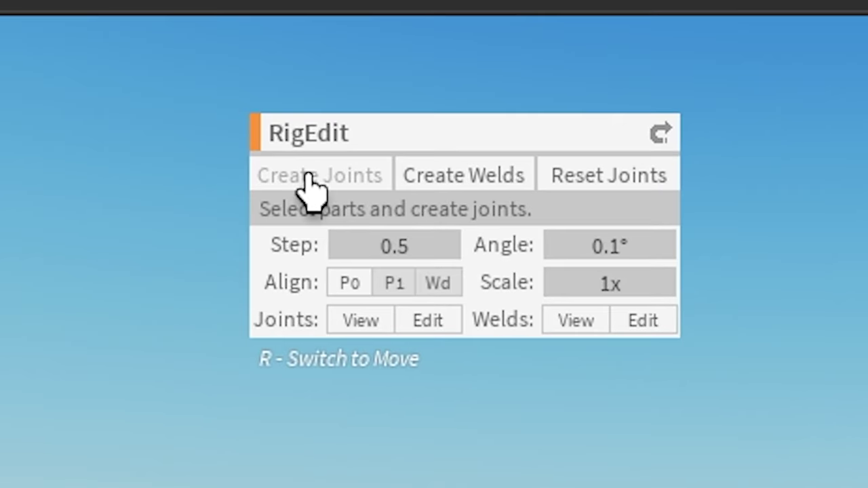
{"action": "left_click", "coordinate": [308, 176]}
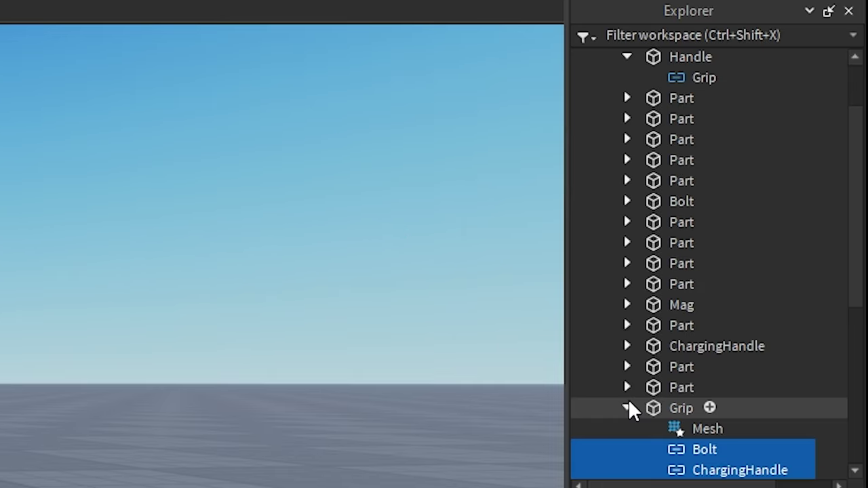
{"action": "left_click", "coordinate": [628, 407]}
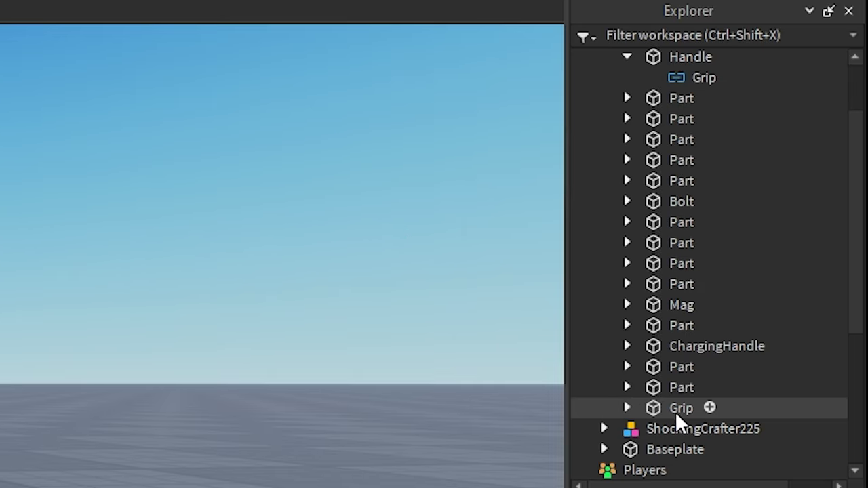
Create RigEdit welds from Grip to every static rifle part named Part, leaving out Bolt, Mag and ChargingHandle
{"action": "left_click", "coordinate": [677, 409]}
{"action": "left_click", "coordinate": [674, 385], "text": "ctrl"}
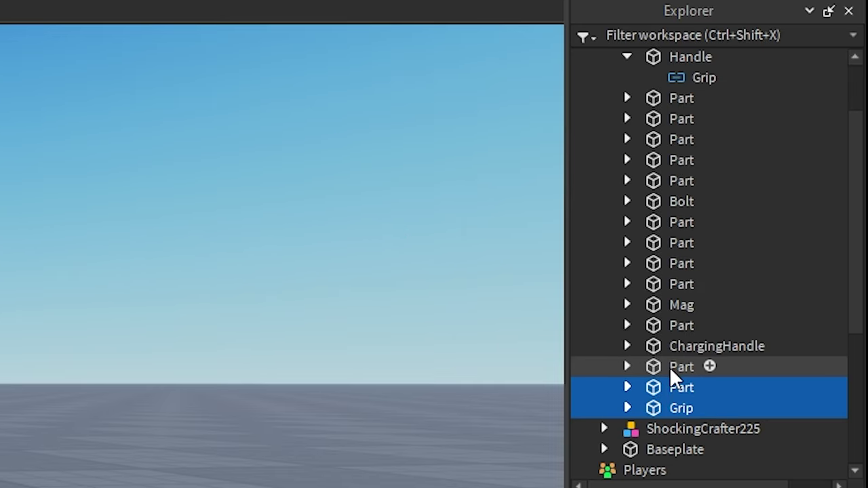
{"action": "left_click", "coordinate": [670, 367], "text": "ctrl"}
{"action": "left_click", "coordinate": [672, 326], "text": "ctrl"}
{"action": "left_click", "coordinate": [668, 284], "text": "ctrl"}
{"action": "left_click", "coordinate": [667, 264], "text": "ctrl"}
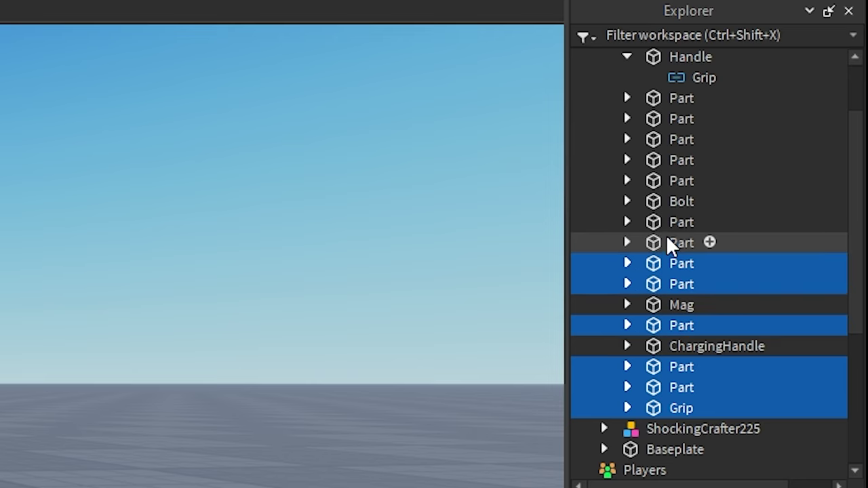
{"action": "left_click", "coordinate": [668, 243], "text": "ctrl"}
{"action": "left_click", "coordinate": [669, 223], "text": "ctrl"}
{"action": "left_click", "coordinate": [672, 179], "text": "ctrl"}
{"action": "left_click", "coordinate": [671, 160], "text": "ctrl"}
{"action": "left_click", "coordinate": [670, 139], "text": "ctrl"}
{"action": "left_click", "coordinate": [668, 120], "text": "ctrl"}
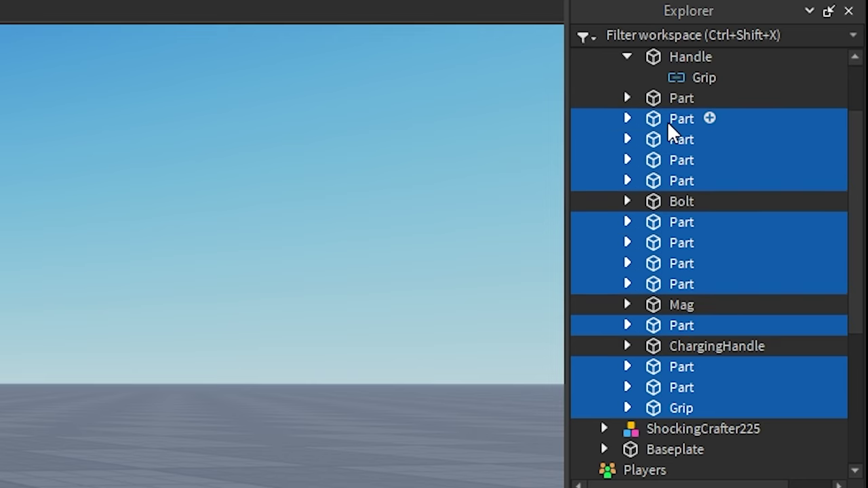
{"action": "left_click", "coordinate": [665, 99], "text": "ctrl"}
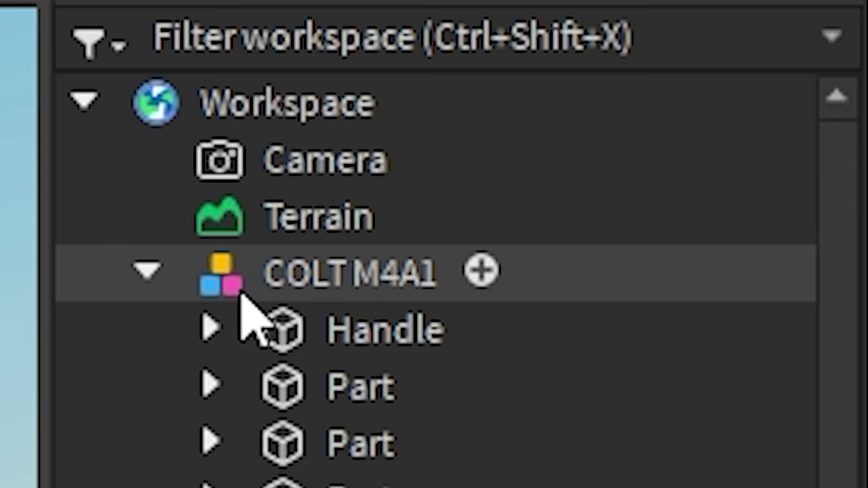
Set the PrimaryPart of the COLT M4A1 model to Handle
{"action": "left_click", "coordinate": [779, 109]}
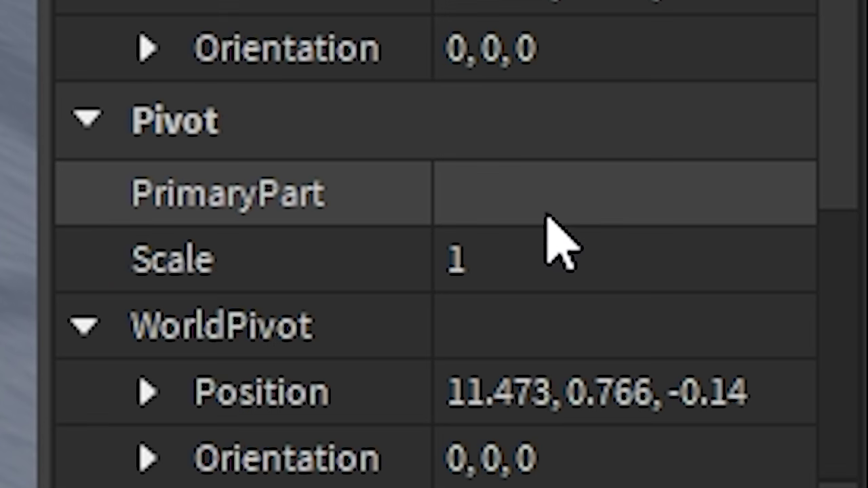
{"action": "left_click", "coordinate": [548, 218]}
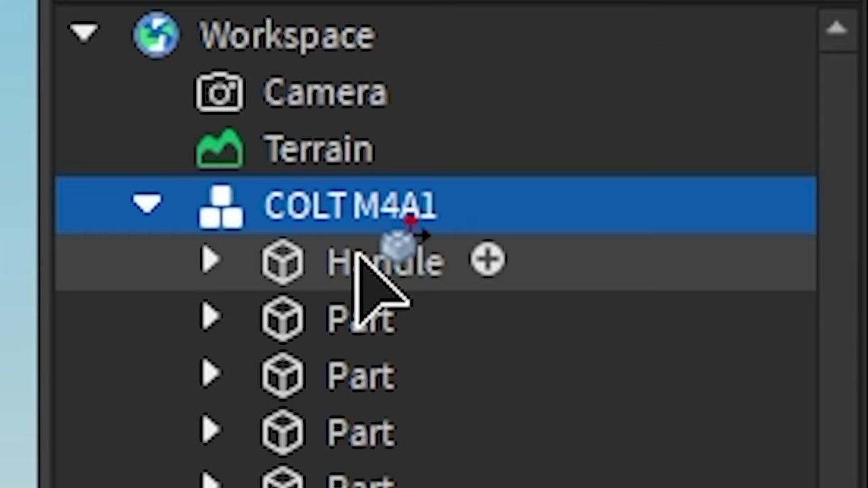
{"action": "left_click", "coordinate": [360, 261]}
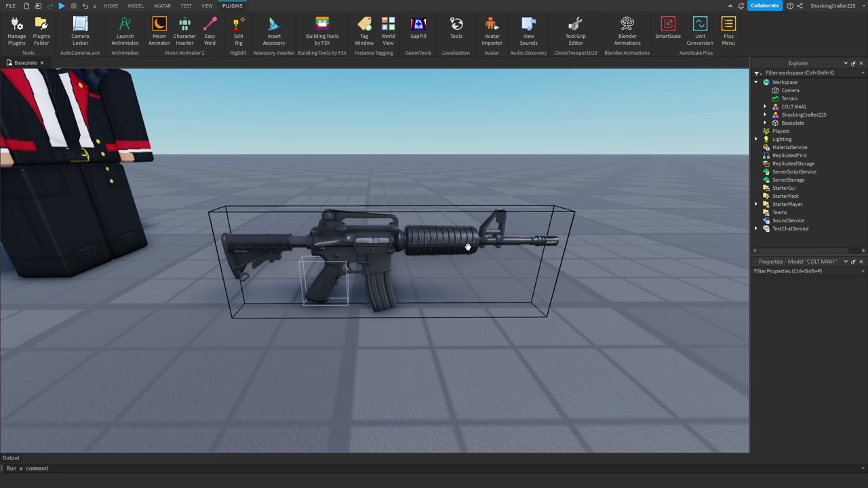
Load the COLT M4A1 rig into Moon Animator and test moving the whole rifle by its Grip joint
{"action": "left_click", "coordinate": [467, 247]}
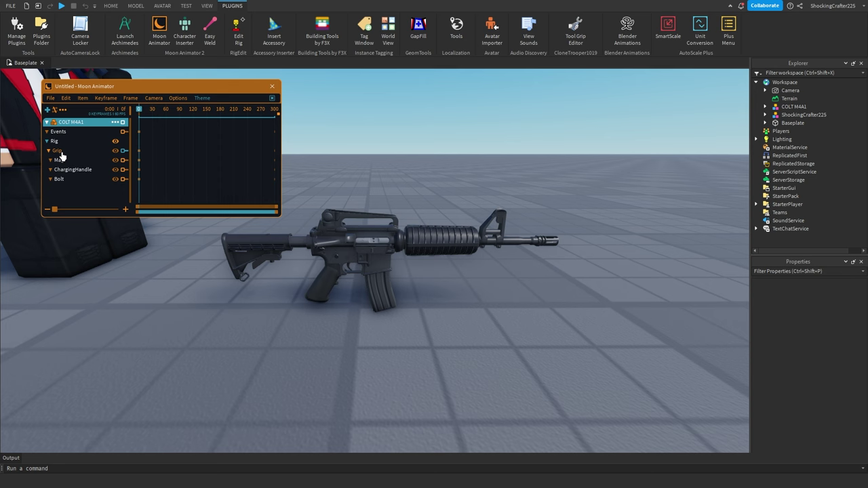
{"action": "left_click", "coordinate": [59, 151]}
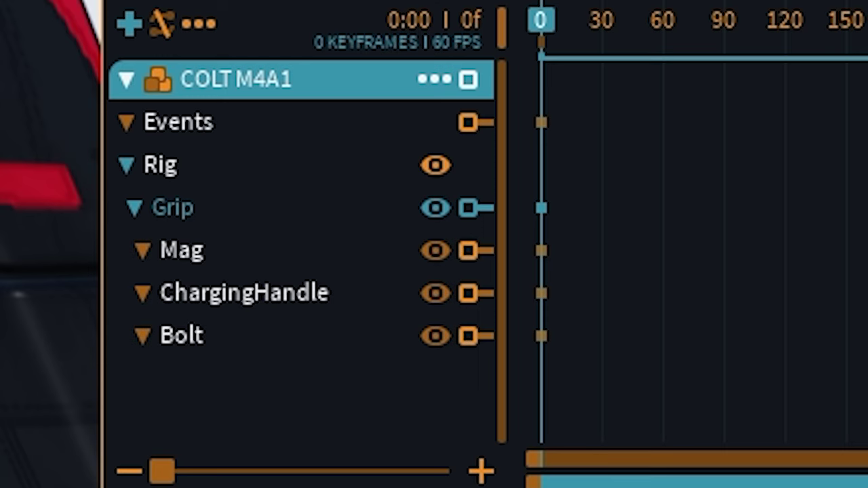
{"action": "key", "text": "r"}
{"action": "left_click_drag", "start_coordinate": [371, 276], "coordinate": [403, 274]}
{"action": "left_click_drag", "start_coordinate": [350, 238], "coordinate": [345, 188]}
{"action": "left_click", "coordinate": [448, 269]}
Test the ChargingHandle and Bolt joints by sliding both parts toward the stock
{"action": "scroll", "coordinate": [434, 258], "scroll_direction": "up", "scroll_amount": 3}
{"action": "right_click_drag", "start_coordinate": [394, 229], "coordinate": [374, 225]}
{"action": "scroll", "coordinate": [377, 224], "scroll_direction": "up", "scroll_amount": 1}
{"action": "left_click", "coordinate": [395, 229]}
{"action": "left_click", "coordinate": [445, 227]}
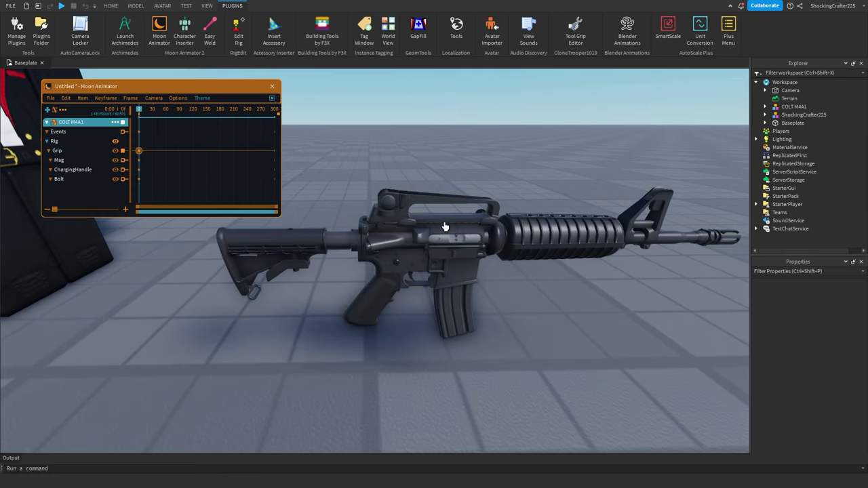
{"action": "left_click", "coordinate": [361, 230]}
{"action": "left_click_drag", "start_coordinate": [477, 228], "coordinate": [449, 256]}
{"action": "left_click", "coordinate": [502, 173]}
{"action": "left_click", "coordinate": [519, 165]}
{"action": "right_click_drag", "start_coordinate": [519, 165], "coordinate": [520, 163]}
Test the Mag joint by moving the magazine straight down out of the receiver
{"action": "left_click", "coordinate": [463, 301]}
{"action": "right_click_drag", "start_coordinate": [441, 307], "coordinate": [439, 304]}
{"action": "left_click_drag", "start_coordinate": [428, 319], "coordinate": [428, 383]}
{"action": "left_click", "coordinate": [537, 382]}
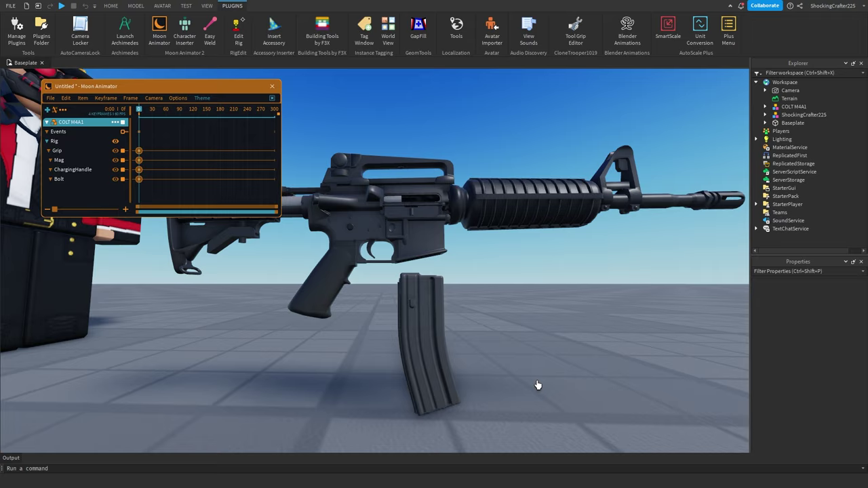
Move the rifle forward and up by its Grip joint, and close the animation without saving
{"action": "scroll", "coordinate": [573, 355], "scroll_direction": "down", "scroll_amount": 5}
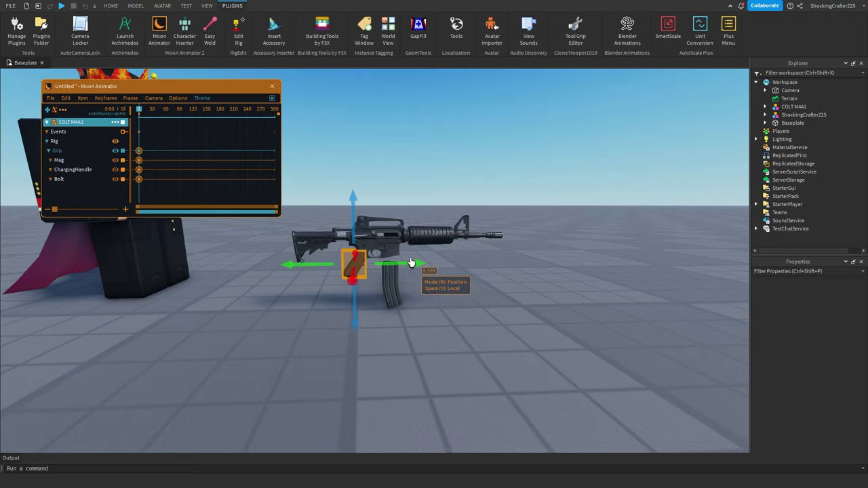
{"action": "left_click_drag", "start_coordinate": [411, 264], "coordinate": [427, 288]}
{"action": "left_click_drag", "start_coordinate": [378, 226], "coordinate": [388, 173]}
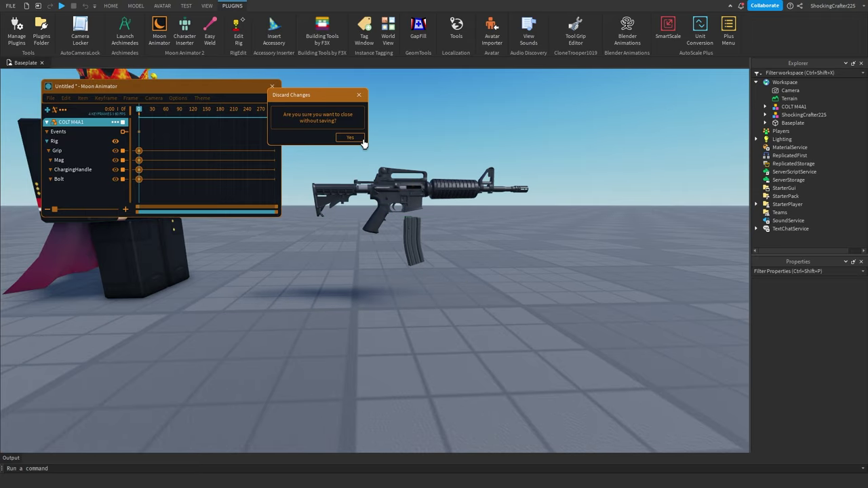
{"action": "left_click", "coordinate": [353, 142]}
{"action": "right_click_drag", "start_coordinate": [524, 186], "coordinate": [523, 204]}
{"action": "scroll", "coordinate": [524, 186], "scroll_direction": "up", "scroll_amount": 4}
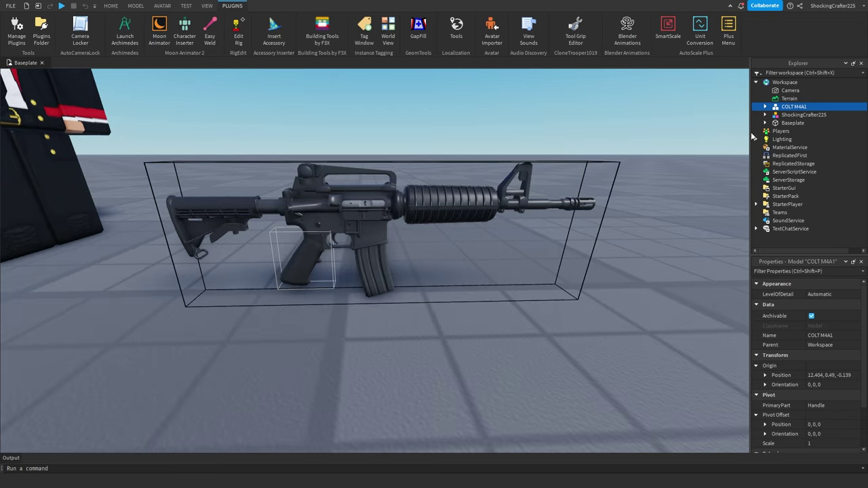
{"action": "scroll", "coordinate": [689, 168], "scroll_direction": "down", "scroll_amount": 6}
{"action": "scroll", "coordinate": [643, 178], "scroll_direction": "up", "scroll_amount": 3}
{"action": "left_click", "coordinate": [643, 178]}
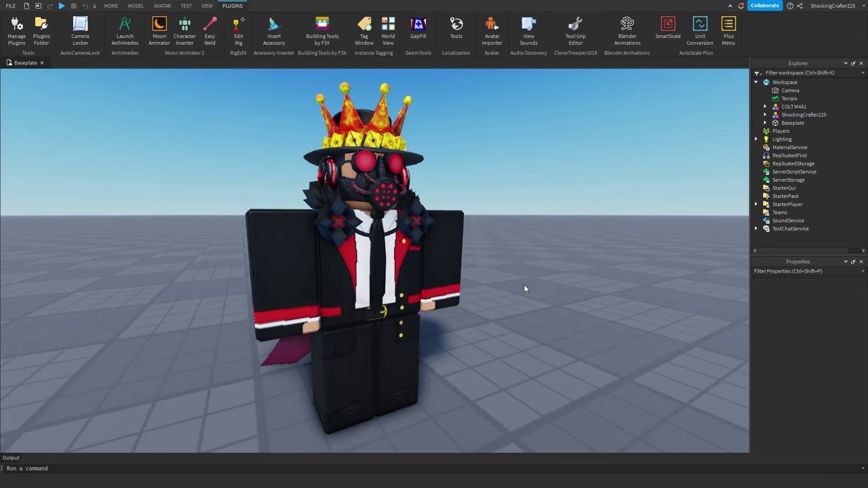
{"action": "right_click_drag", "start_coordinate": [524, 285], "coordinate": [536, 267]}
Delete the Grip joint from Handle in the COLT M4A1 model
{"action": "left_click", "coordinate": [766, 106]}
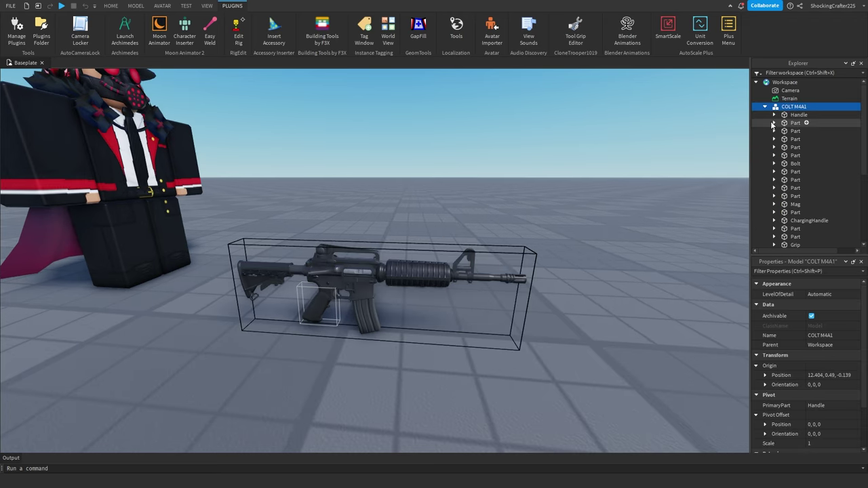
{"action": "left_click", "coordinate": [774, 115]}
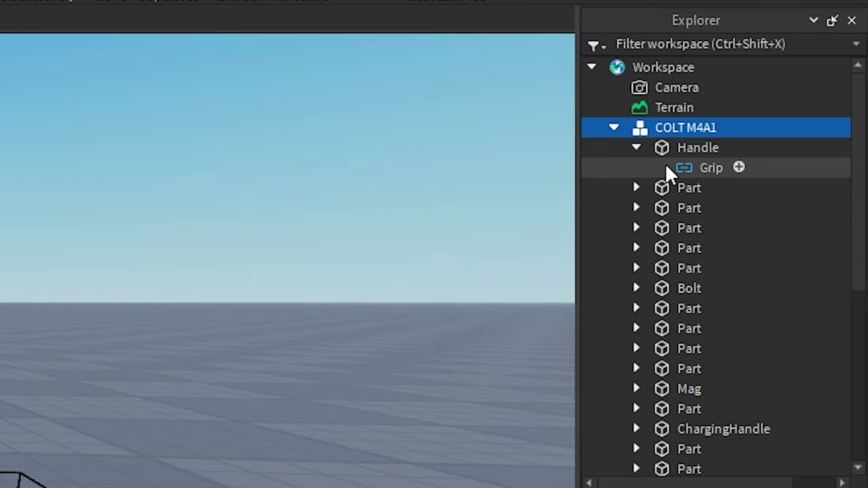
{"action": "left_click", "coordinate": [665, 164]}
{"action": "key", "text": "Delete"}
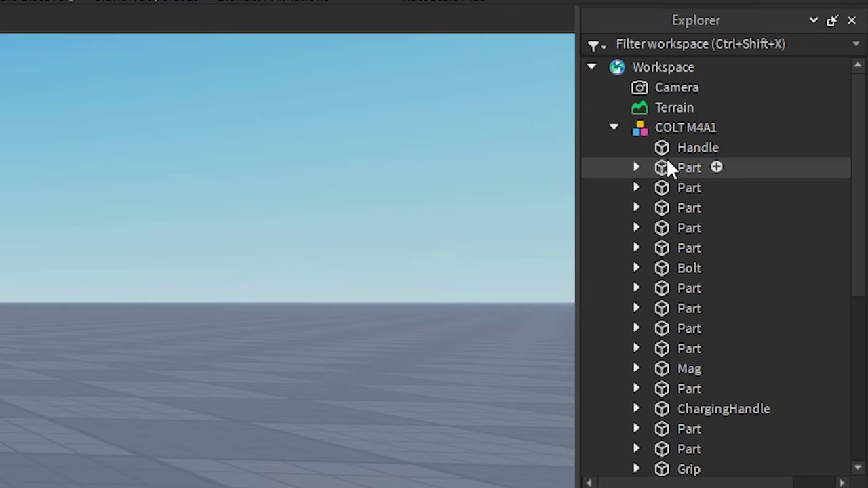
Delete the Bolt, ChargingHandle and Mag joints and all the Part welds from Grip
{"action": "scroll", "coordinate": [710, 314], "scroll_direction": "down", "scroll_amount": 4}
{"action": "left_click", "coordinate": [635, 355]}
{"action": "scroll", "coordinate": [685, 339], "scroll_direction": "down", "scroll_amount": 2}
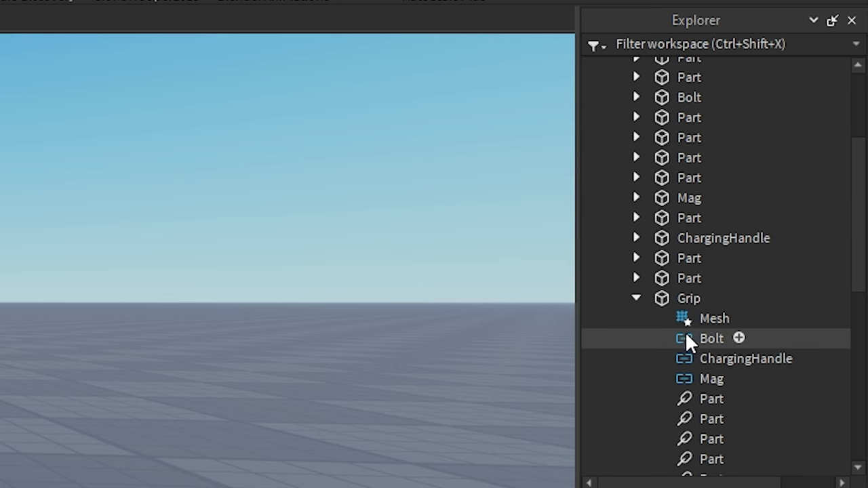
{"action": "left_click", "coordinate": [687, 339]}
{"action": "scroll", "coordinate": [696, 388], "scroll_direction": "down", "scroll_amount": 5}
{"action": "left_click", "coordinate": [694, 340], "text": "shift"}
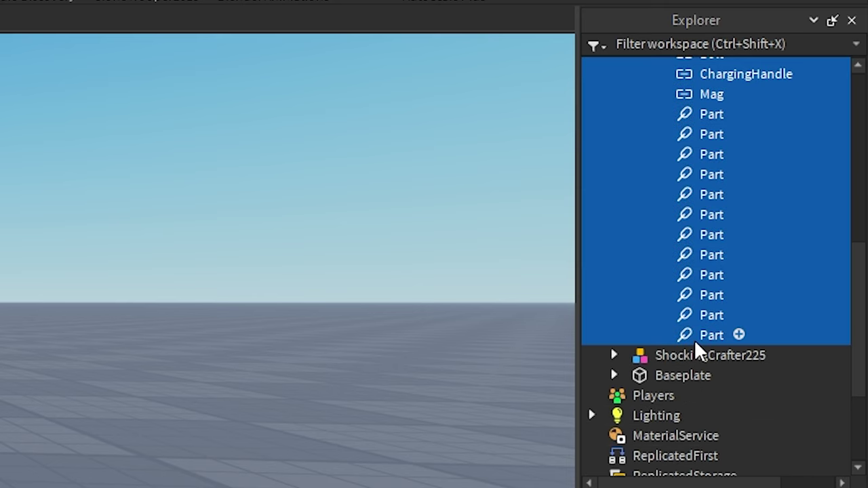
{"action": "scroll", "coordinate": [694, 339], "scroll_direction": "up", "scroll_amount": 2}
{"action": "key", "text": "Delete"}
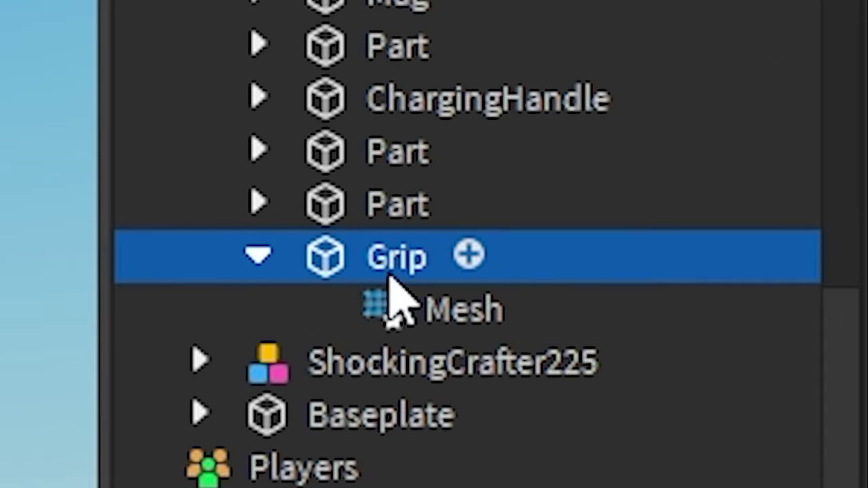
Rename the Grip part of the rifle as Part
{"action": "double_click", "coordinate": [396, 268]}
{"action": "type", "text": "Par"}
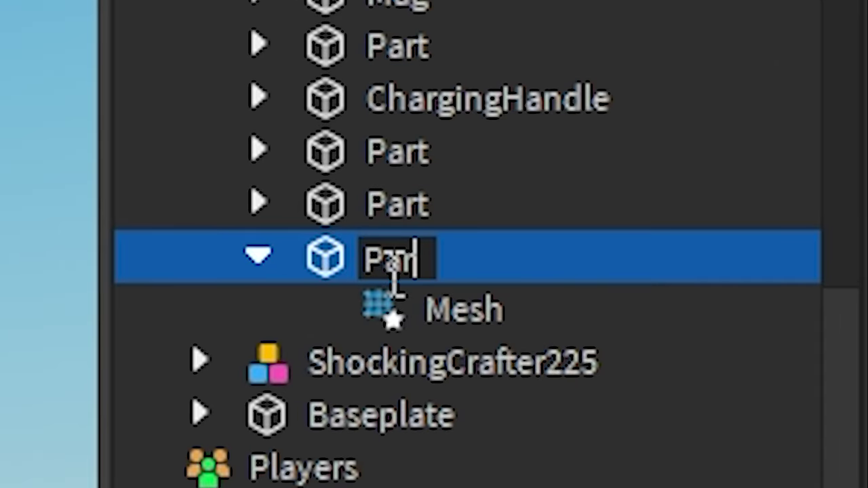
{"action": "type", "text": "t"}
{"action": "key", "text": "Return"}
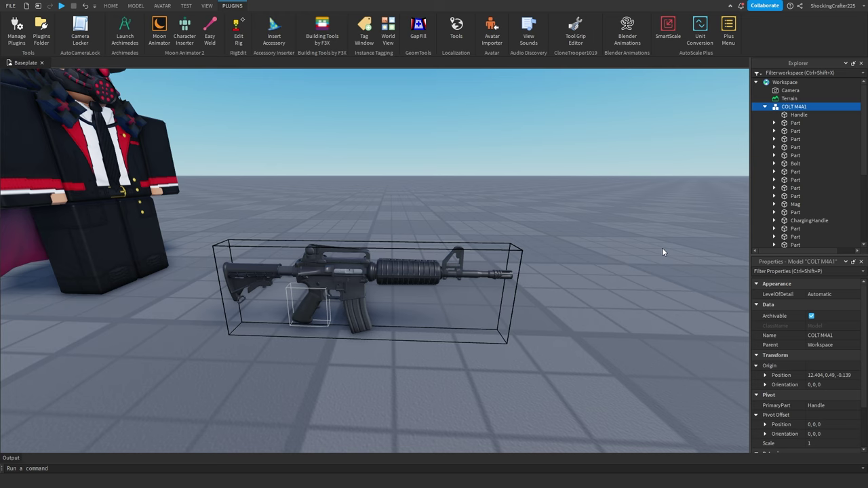
Create RigEdit joints from Handle to the Bolt, ChargingHandle and Mag parts of the COLT M4A1 model
{"action": "right_click_drag", "start_coordinate": [663, 249], "coordinate": [662, 247]}
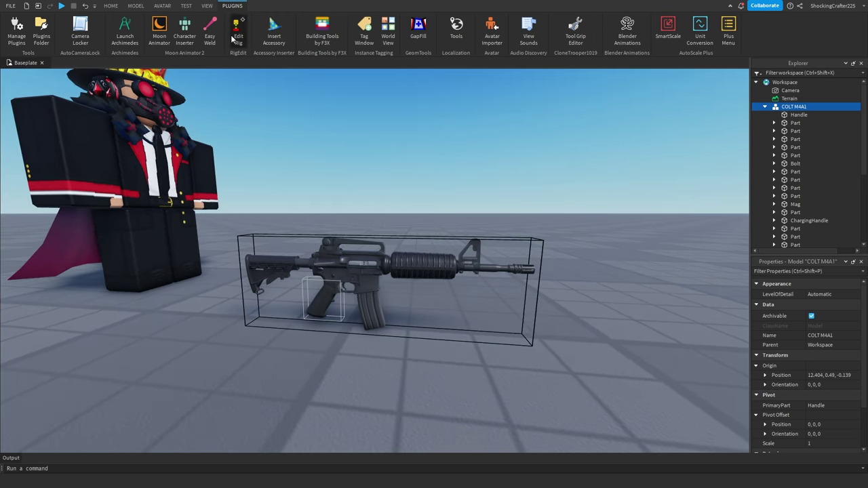
{"action": "left_click", "coordinate": [236, 37]}
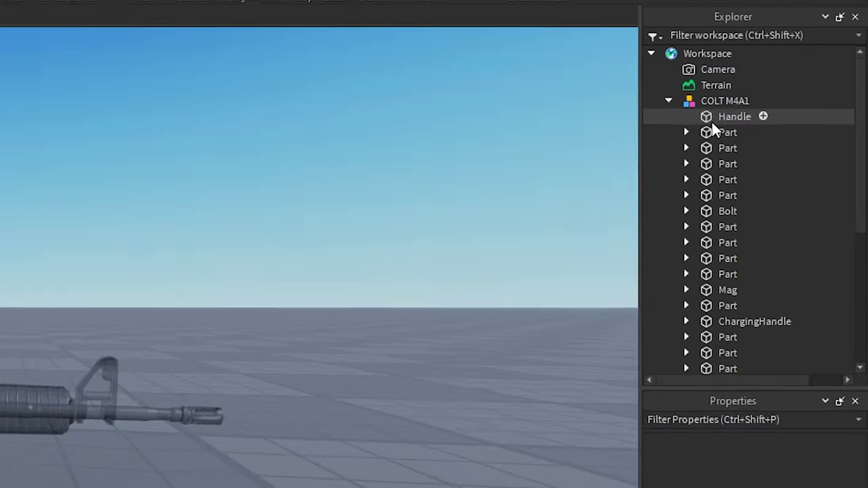
{"action": "left_click", "coordinate": [788, 116]}
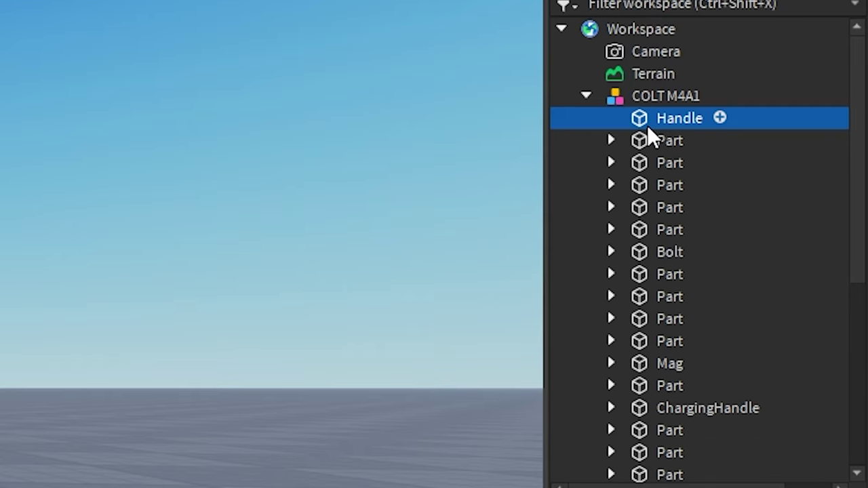
{"action": "scroll", "coordinate": [789, 142], "scroll_direction": "down", "scroll_amount": 1}
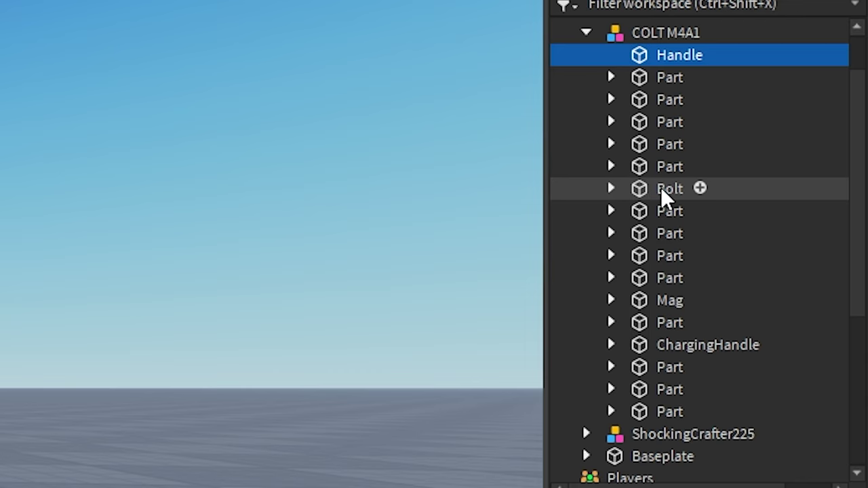
{"action": "left_click", "coordinate": [661, 188], "text": "ctrl"}
{"action": "left_click", "coordinate": [678, 346], "text": "ctrl"}
{"action": "left_click", "coordinate": [665, 299], "text": "ctrl"}
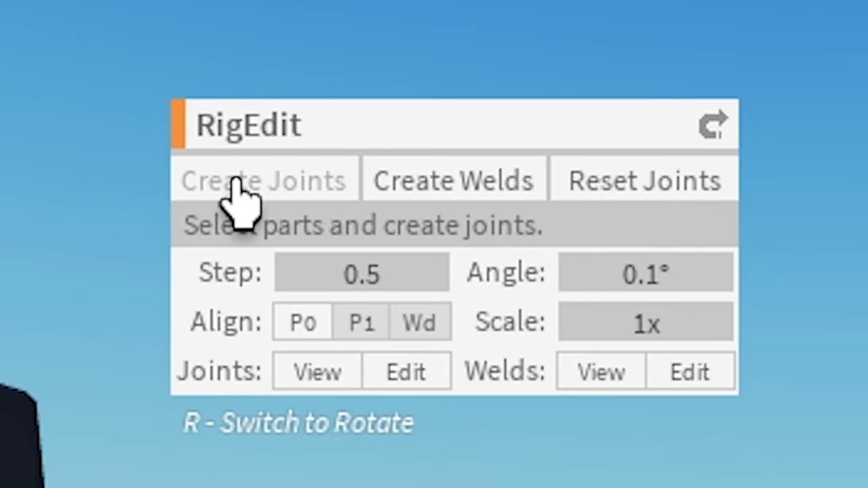
{"action": "left_click", "coordinate": [236, 180]}
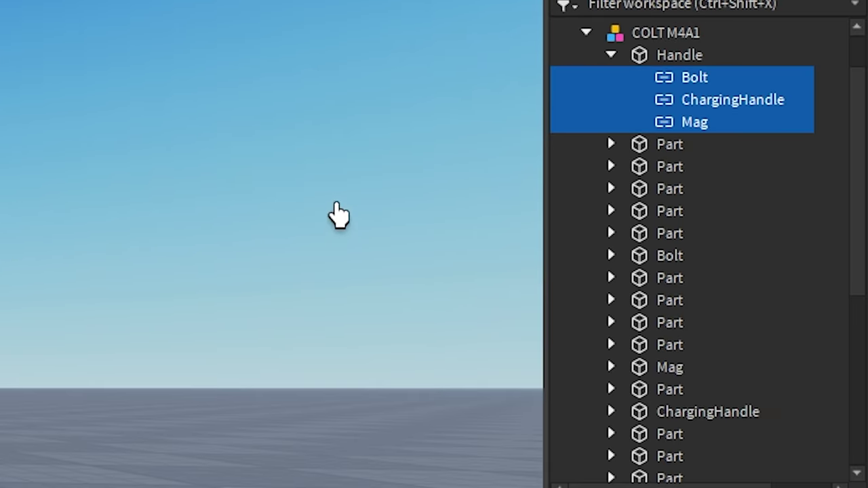
Create RigEdit welds from Handle to all the parts named Part in the COLT M4A1 model
{"action": "left_click", "coordinate": [651, 144]}
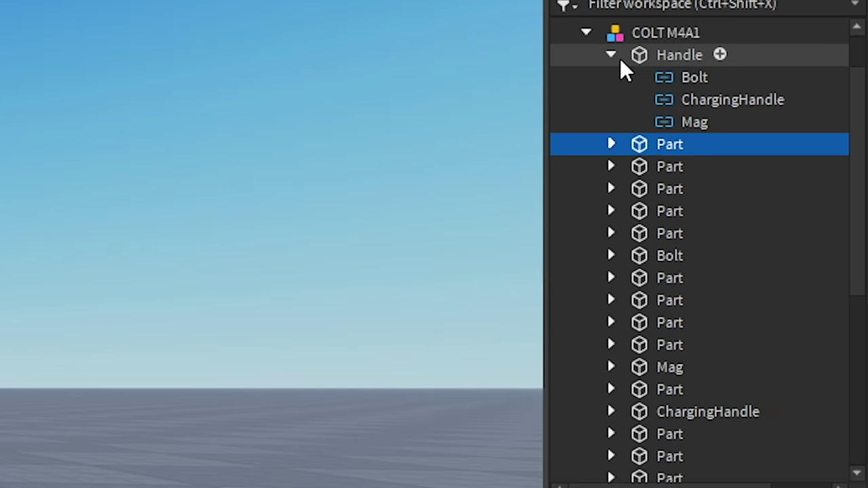
{"action": "left_click", "coordinate": [648, 60]}
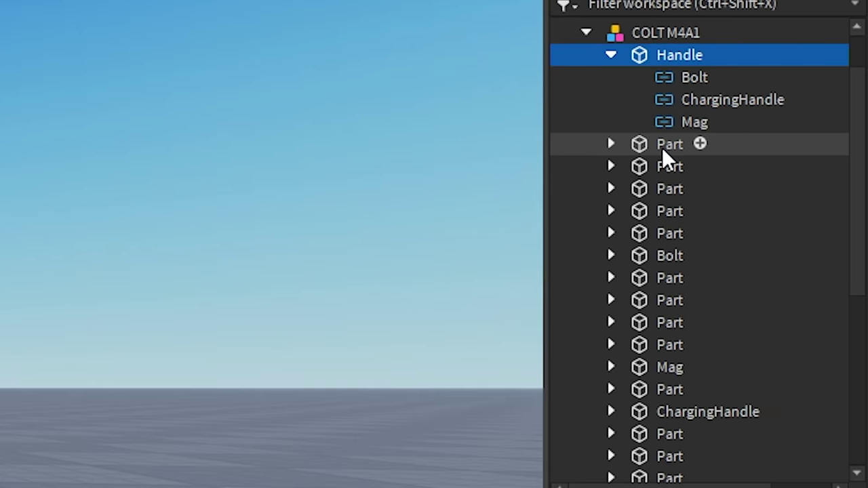
{"action": "left_click_drag", "start_coordinate": [662, 147], "coordinate": [656, 216], "text": "ctrl"}
{"action": "left_click", "coordinate": [656, 233], "text": "ctrl"}
{"action": "left_click", "coordinate": [653, 277], "text": "ctrl"}
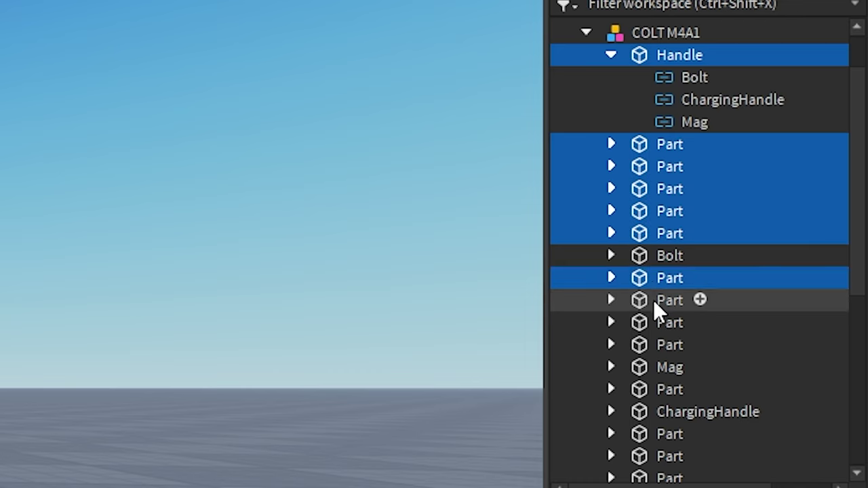
{"action": "left_click", "coordinate": [654, 301], "text": "ctrl"}
{"action": "left_click", "coordinate": [659, 318], "text": "ctrl"}
{"action": "left_click", "coordinate": [658, 345], "text": "ctrl"}
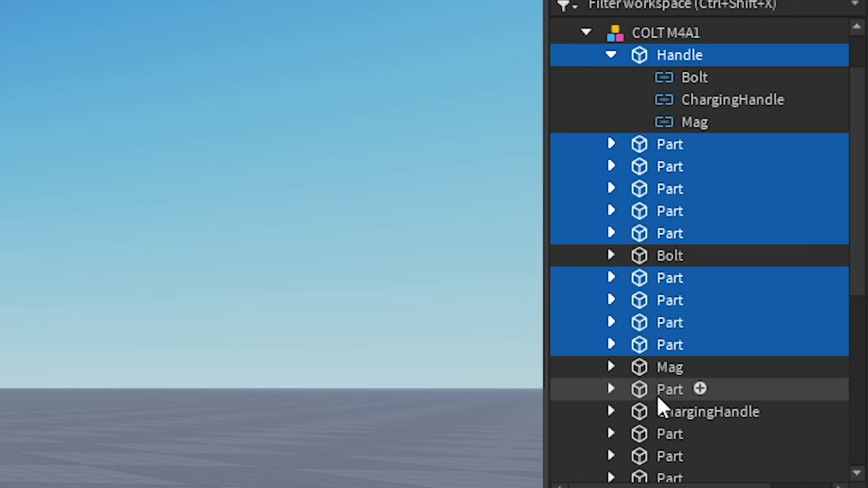
{"action": "left_click", "coordinate": [657, 392], "text": "ctrl"}
{"action": "left_click", "coordinate": [666, 434], "text": "ctrl"}
{"action": "left_click", "coordinate": [665, 456], "text": "ctrl"}
{"action": "left_click", "coordinate": [666, 478], "text": "ctrl"}
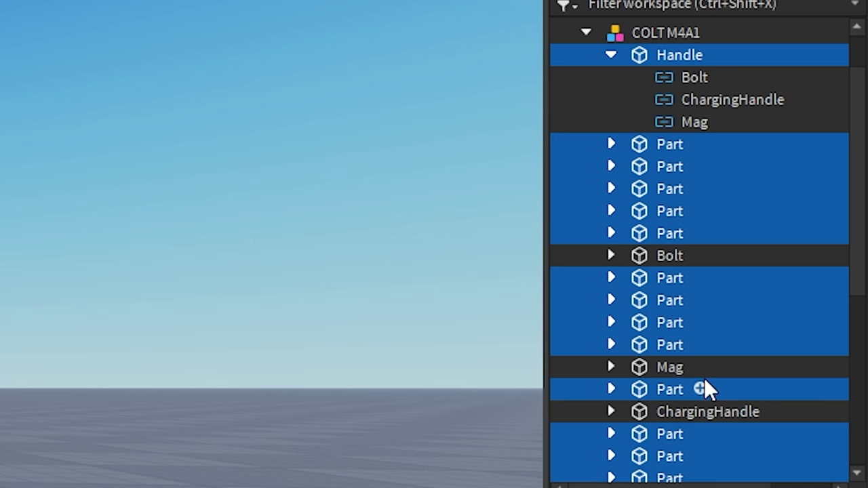
{"action": "scroll", "coordinate": [692, 401], "scroll_direction": "down", "scroll_amount": 1}
{"action": "left_click", "coordinate": [422, 191]}
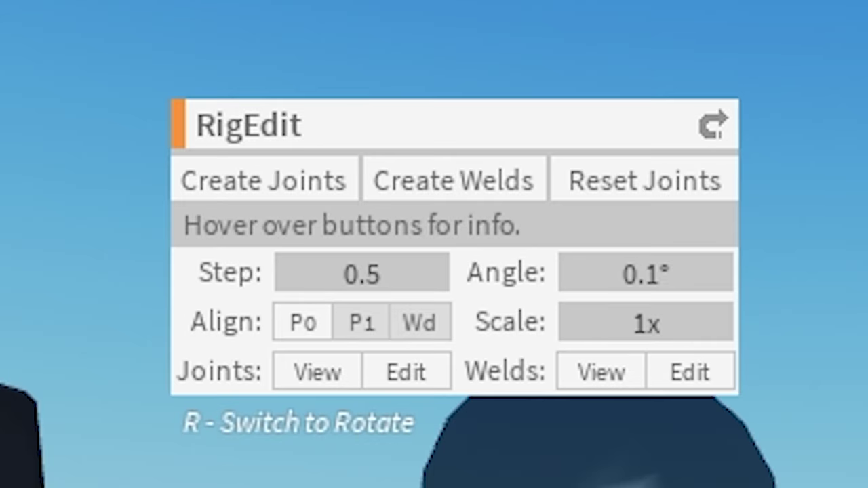
Check the rifle's joints and welds around Handle, collapse the COLT M4A1 model and close RigEdit
{"action": "scroll", "coordinate": [567, 177], "scroll_direction": "down", "scroll_amount": 3}
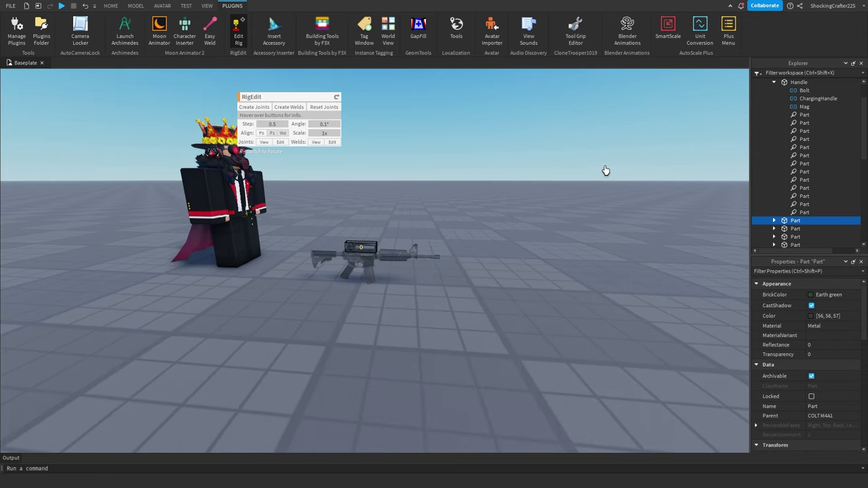
{"action": "left_click", "coordinate": [434, 295]}
{"action": "scroll", "coordinate": [420, 290], "scroll_direction": "up", "scroll_amount": 5}
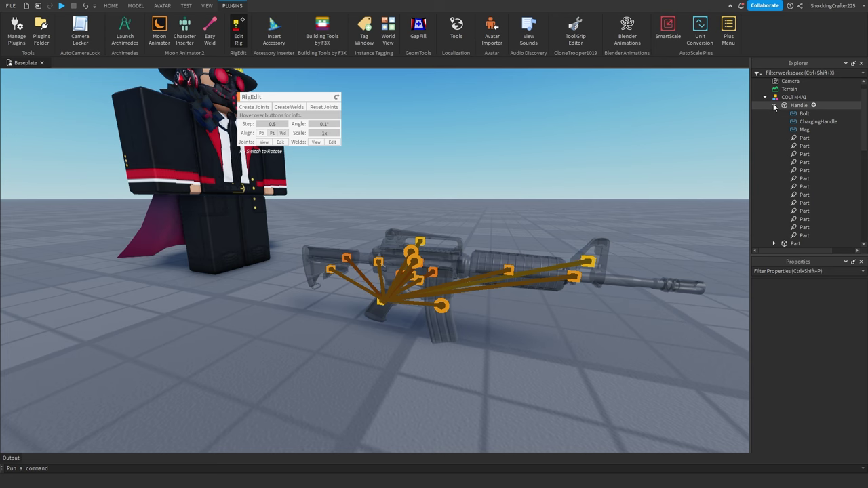
{"action": "left_click", "coordinate": [765, 97]}
{"action": "left_click", "coordinate": [238, 27]}
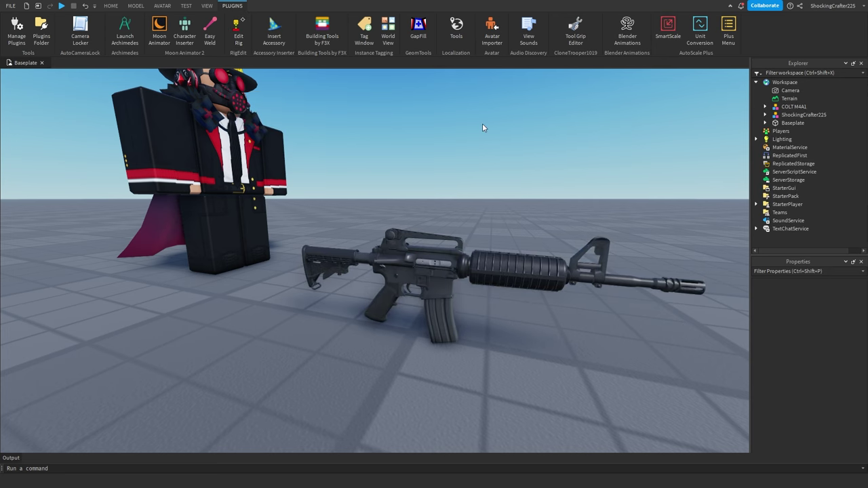
Clear the PrimaryPart property of the COLT M4A1 model
{"action": "scroll", "coordinate": [480, 136], "scroll_direction": "down", "scroll_amount": 3}
{"action": "left_click", "coordinate": [422, 254]}
{"action": "scroll", "coordinate": [441, 275], "scroll_direction": "up", "scroll_amount": 3}
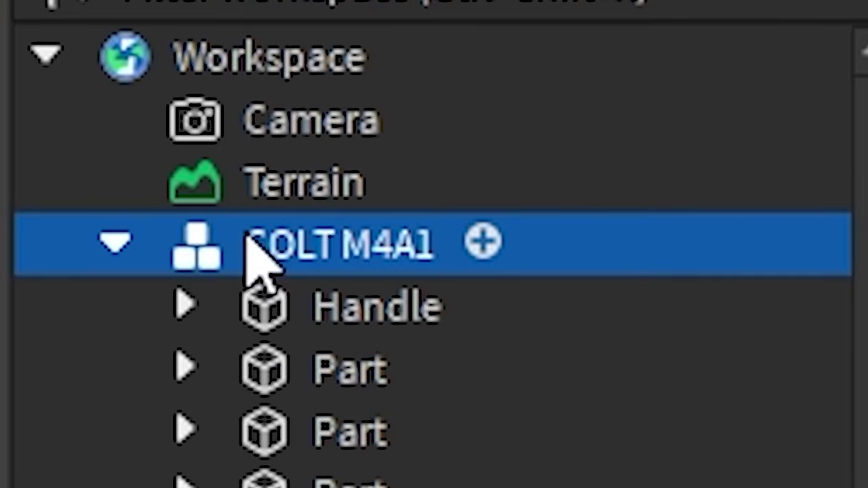
{"action": "double_click", "coordinate": [783, 106]}
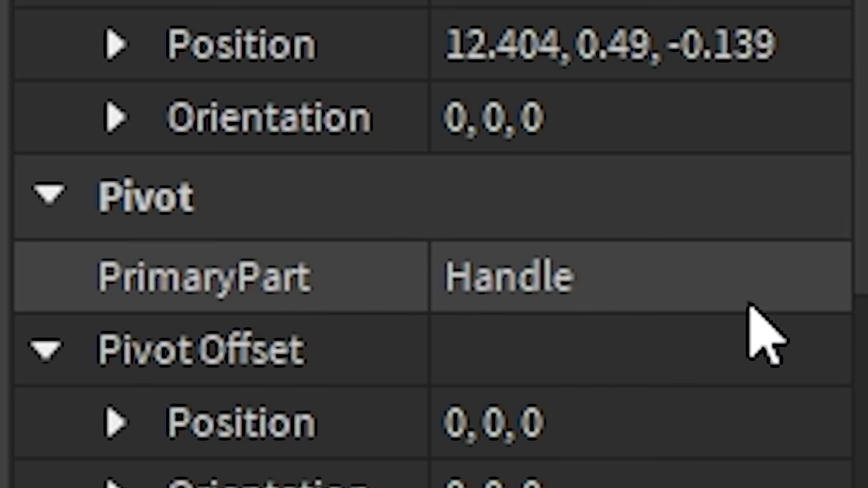
{"action": "left_click", "coordinate": [753, 302]}
{"action": "left_click", "coordinate": [824, 278]}
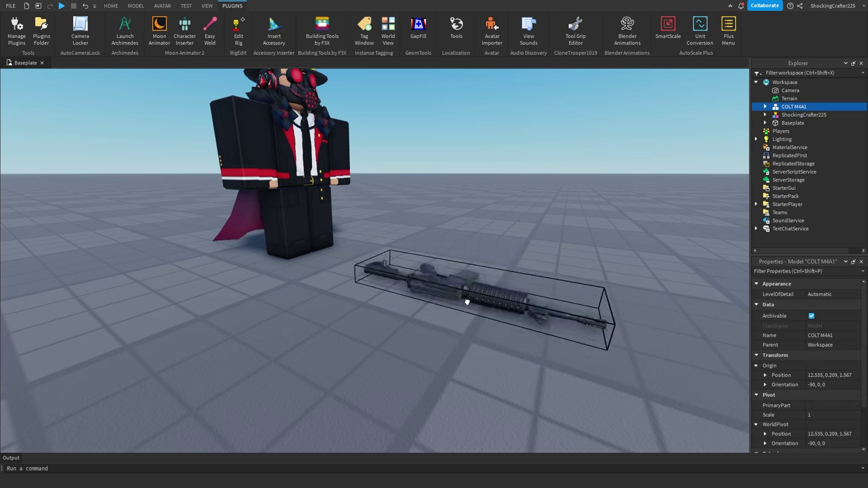
Turn the rifle to point its muzzle downward and place it at the character's right hand
{"action": "key", "text": "r"}
{"action": "key", "text": "t"}
{"action": "left_click_drag", "start_coordinate": [467, 302], "coordinate": [370, 318]}
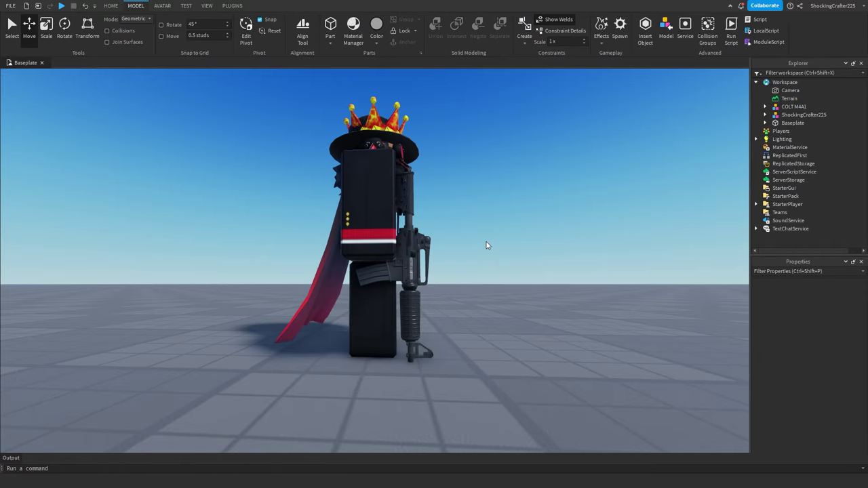
Move the COLT M4A1 model slightly down and forward relative to the character's right hand
{"action": "right_click_drag", "start_coordinate": [487, 245], "coordinate": [487, 246]}
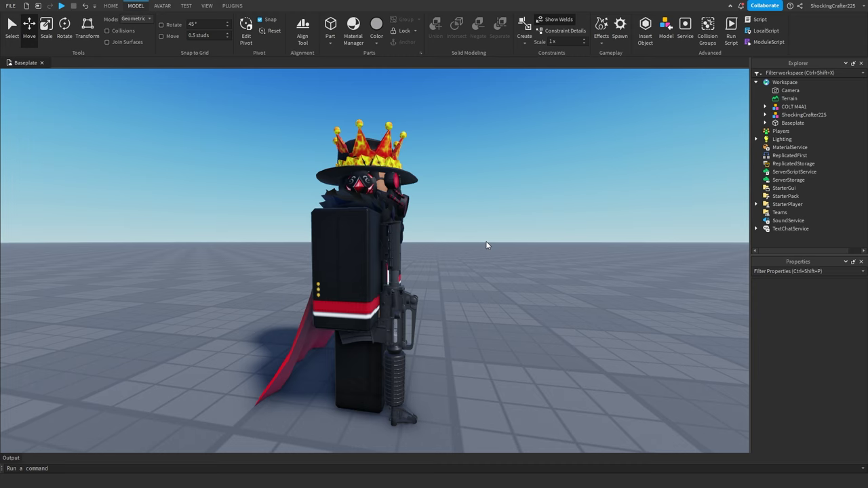
{"action": "left_click", "coordinate": [415, 310]}
{"action": "key", "text": "q"}
{"action": "key", "text": "w"}
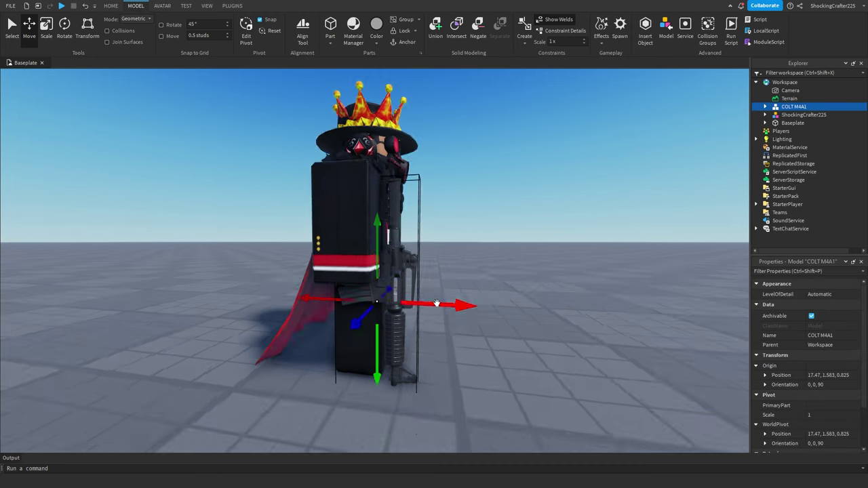
{"action": "right_click_drag", "start_coordinate": [436, 303], "coordinate": [436, 304]}
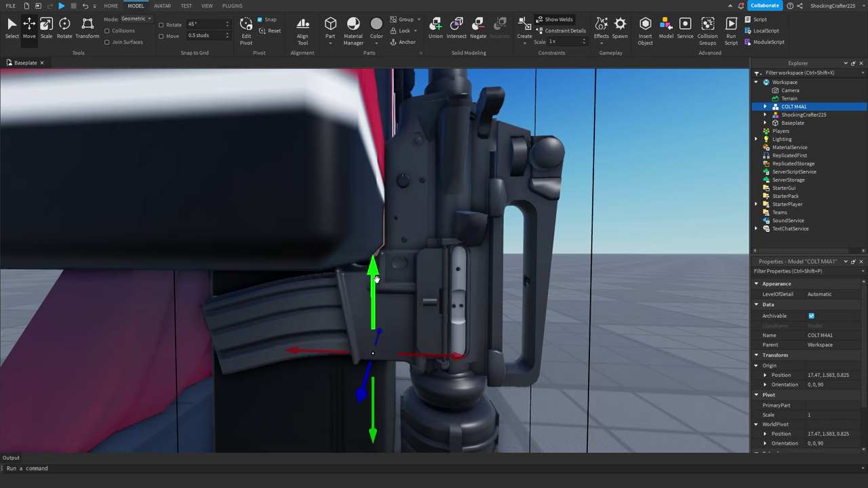
{"action": "left_click_drag", "start_coordinate": [376, 279], "coordinate": [394, 368]}
{"action": "right_click_drag", "start_coordinate": [407, 360], "coordinate": [407, 361]}
{"action": "key", "text": "s"}
{"action": "left_click_drag", "start_coordinate": [465, 355], "coordinate": [490, 353]}
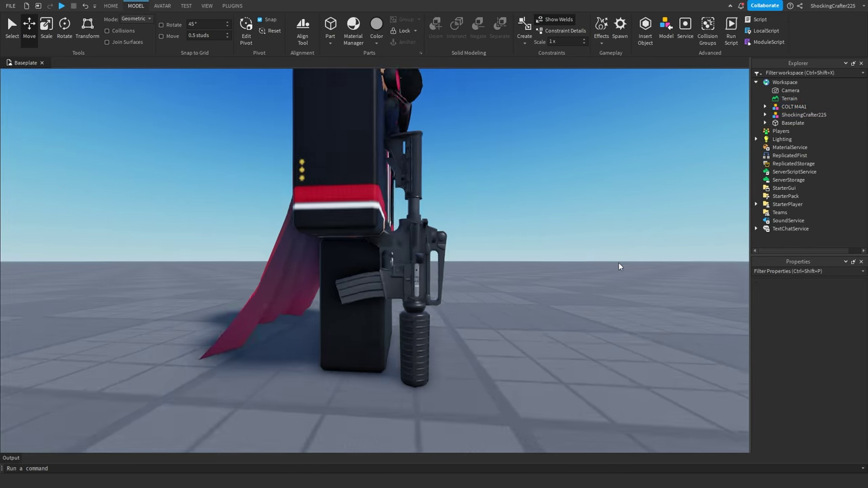
{"action": "key", "text": "s"}
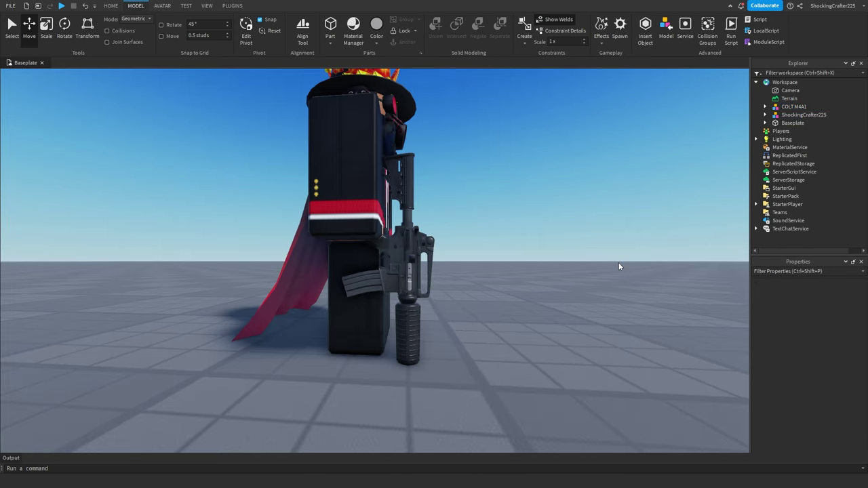
{"action": "right_click_drag", "start_coordinate": [619, 266], "coordinate": [619, 266]}
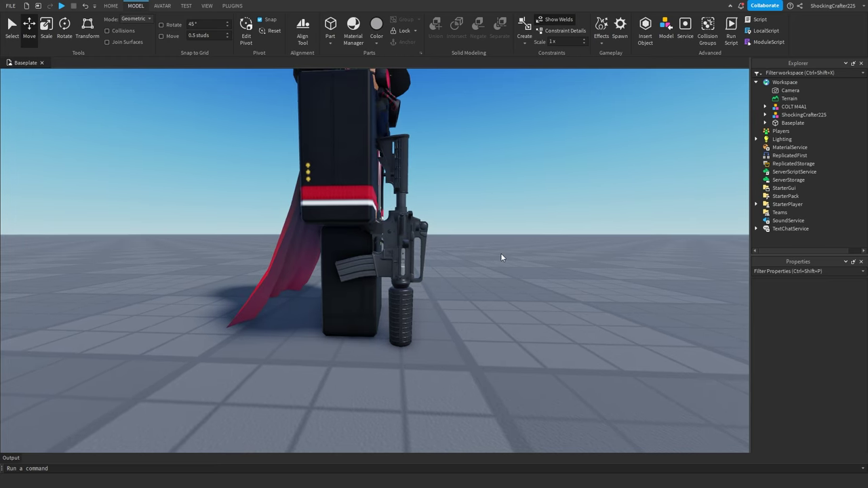
Fine-tune the rifle's height and forward position until its grip sits in the character's right hand
{"action": "scroll", "coordinate": [437, 255], "scroll_direction": "up", "scroll_amount": 5}
{"action": "left_click", "coordinate": [438, 255]}
{"action": "right_click_drag", "start_coordinate": [493, 297], "coordinate": [493, 297]}
{"action": "key", "text": "w"}
{"action": "left_click_drag", "start_coordinate": [390, 303], "coordinate": [422, 248]}
{"action": "right_click_drag", "start_coordinate": [442, 265], "coordinate": [459, 350]}
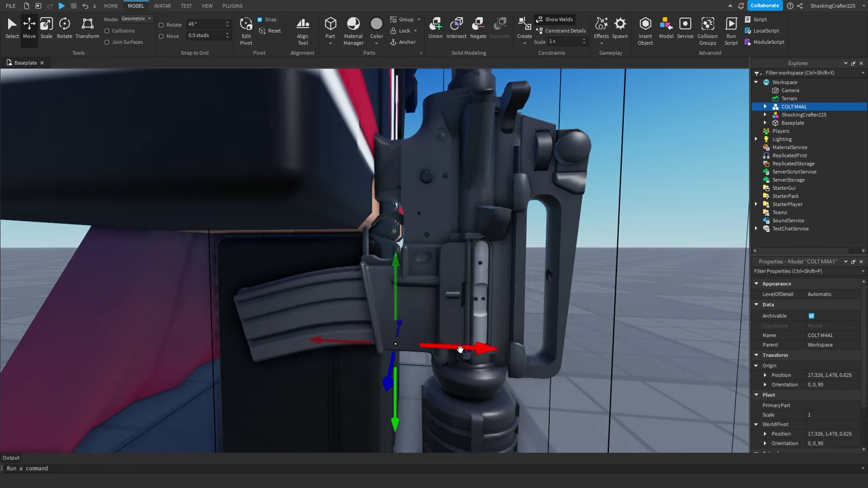
{"action": "key", "text": "w"}
{"action": "left_click_drag", "start_coordinate": [456, 394], "coordinate": [428, 392]}
{"action": "right_click_drag", "start_coordinate": [428, 379], "coordinate": [409, 294]}
{"action": "left_click_drag", "start_coordinate": [382, 290], "coordinate": [388, 270]}
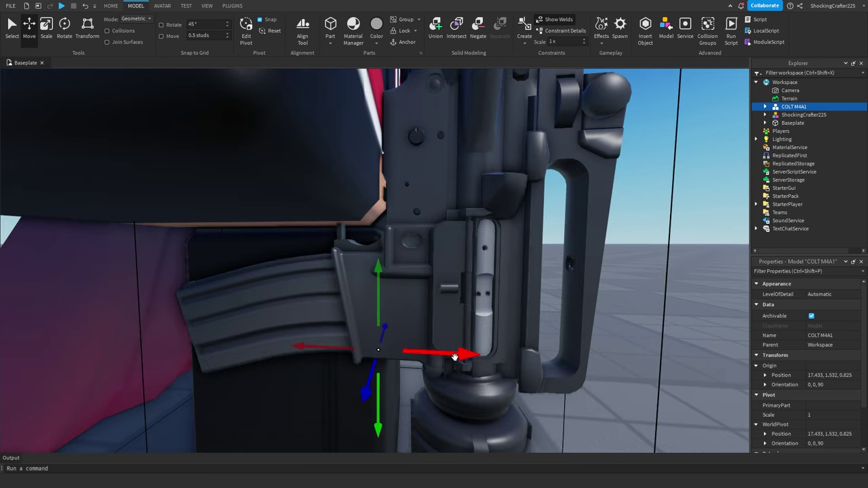
{"action": "left_click_drag", "start_coordinate": [455, 355], "coordinate": [453, 358]}
{"action": "right_click_drag", "start_coordinate": [452, 358], "coordinate": [474, 146]}
{"action": "key", "text": "s"}
{"action": "left_click", "coordinate": [649, 214]}
Parent the COLT M4A1 model to the character model in Workspace
{"action": "key", "text": "w"}
{"action": "key", "text": "d"}
{"action": "left_click", "coordinate": [374, 251]}
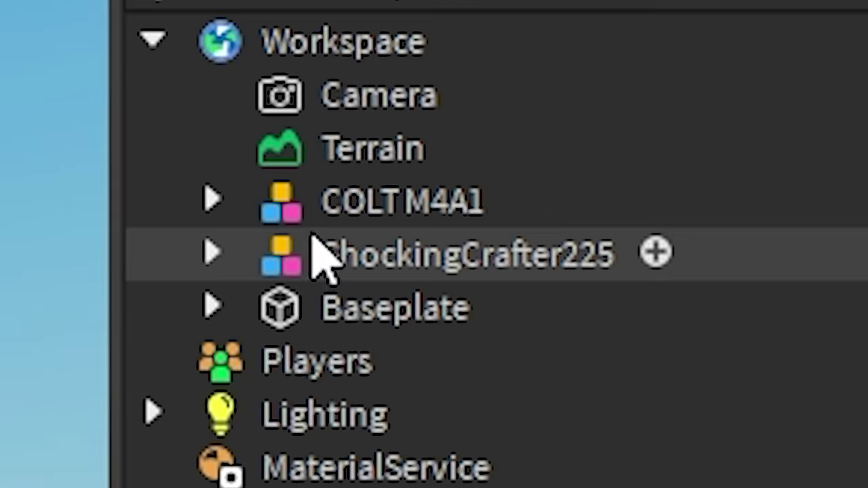
{"action": "left_click_drag", "start_coordinate": [371, 191], "coordinate": [462, 247]}
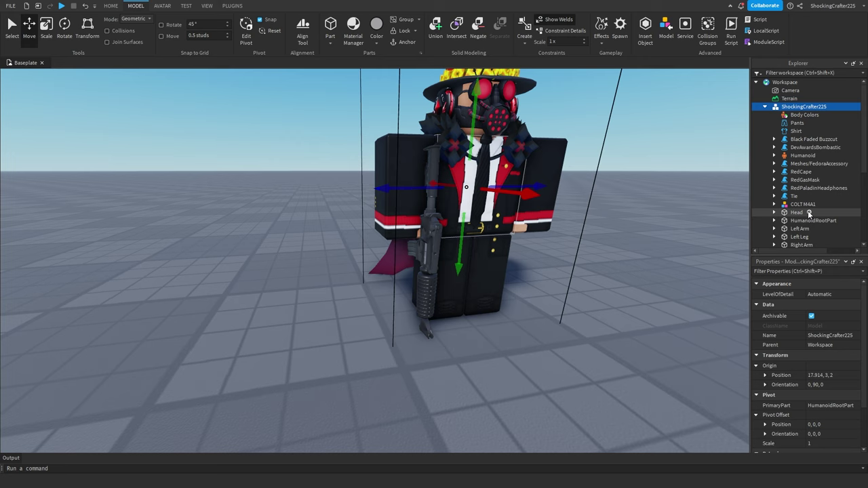
{"action": "left_click", "coordinate": [804, 204]}
{"action": "left_click", "coordinate": [807, 106]}
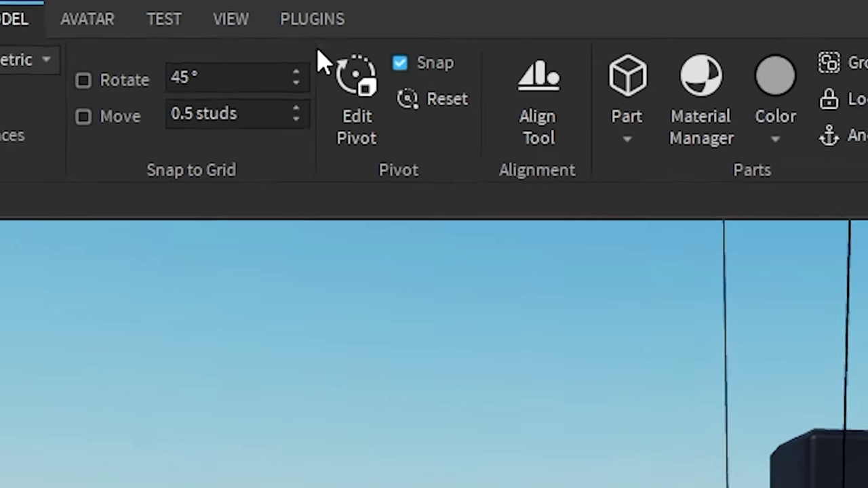
Enable RigEdit's Edit Rig mode on the character and bring its right arm and the rifle's joints into view
{"action": "left_click", "coordinate": [232, 6]}
{"action": "left_click", "coordinate": [233, 23]}
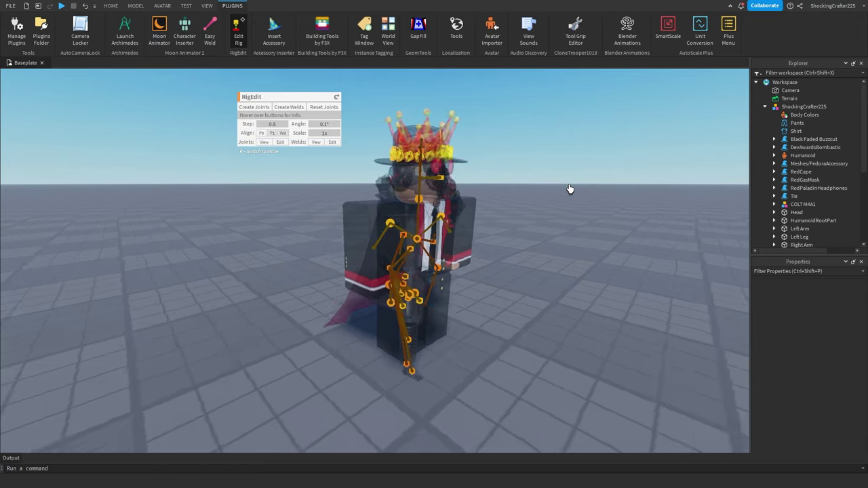
{"action": "key", "text": "d"}
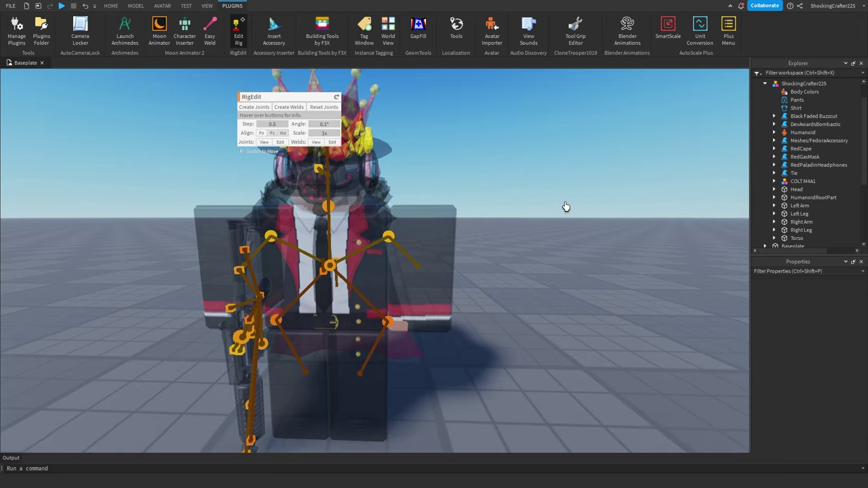
{"action": "right_click_drag", "start_coordinate": [566, 207], "coordinate": [565, 207]}
{"action": "right_click_drag", "start_coordinate": [566, 206], "coordinate": [475, 211]}
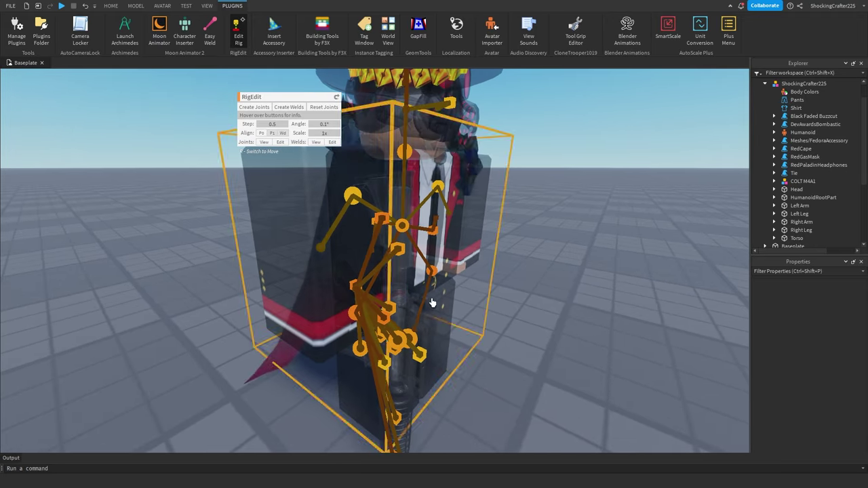
{"action": "left_click", "coordinate": [309, 277]}
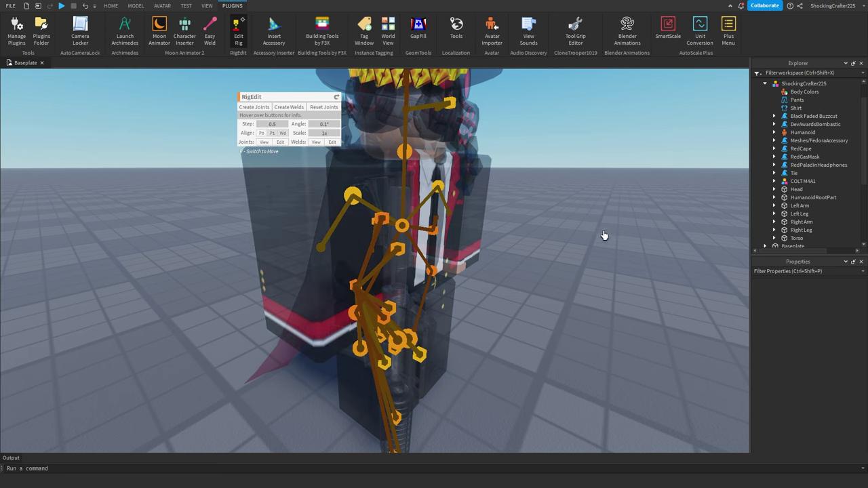
Create a RigEdit joint between the character's Right Arm and the Handle of the COLT M4A1 model
{"action": "left_click", "coordinate": [775, 182]}
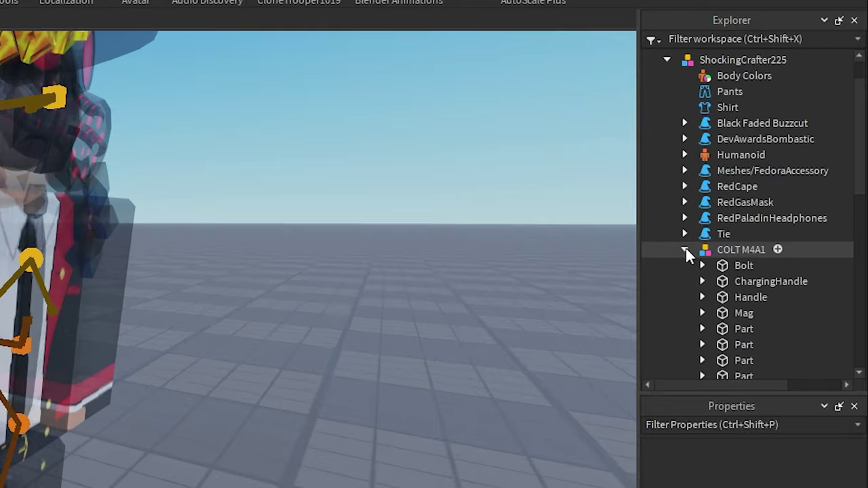
{"action": "scroll", "coordinate": [799, 190], "scroll_direction": "down", "scroll_amount": 1}
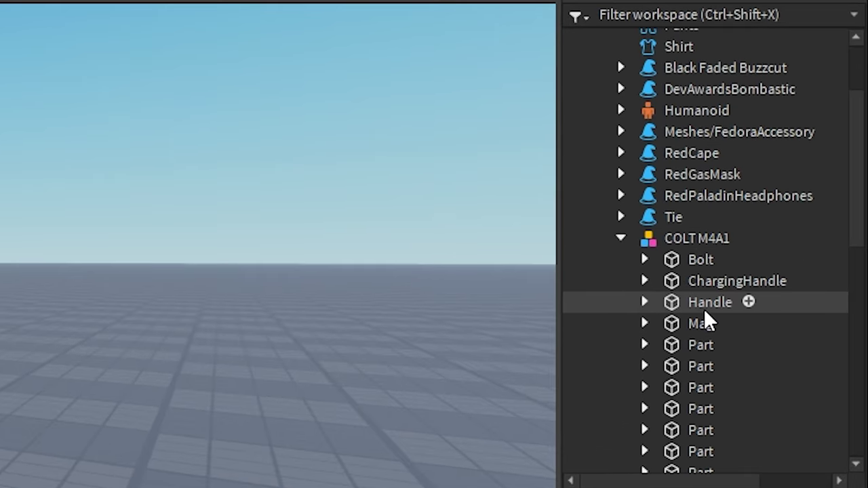
{"action": "scroll", "coordinate": [704, 308], "scroll_direction": "down", "scroll_amount": 5}
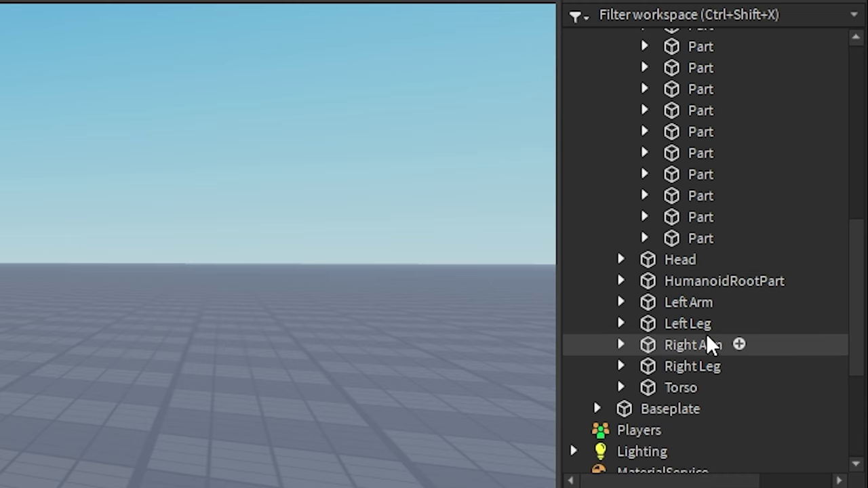
{"action": "left_click", "coordinate": [688, 346]}
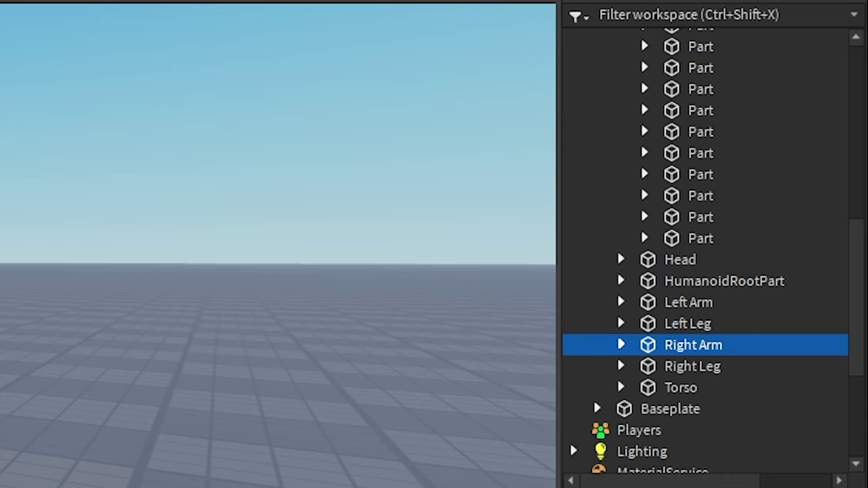
{"action": "scroll", "coordinate": [697, 323], "scroll_direction": "up", "scroll_amount": 3}
{"action": "scroll", "coordinate": [693, 336], "scroll_direction": "up", "scroll_amount": 1}
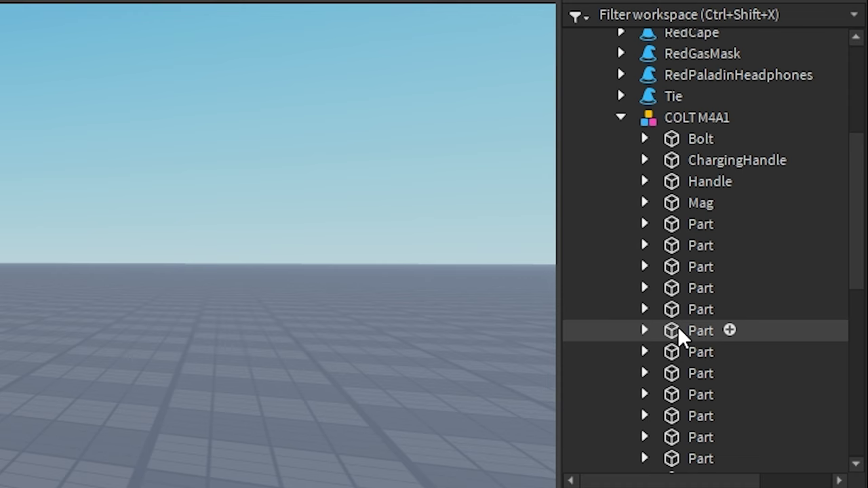
{"action": "left_click", "coordinate": [703, 182]}
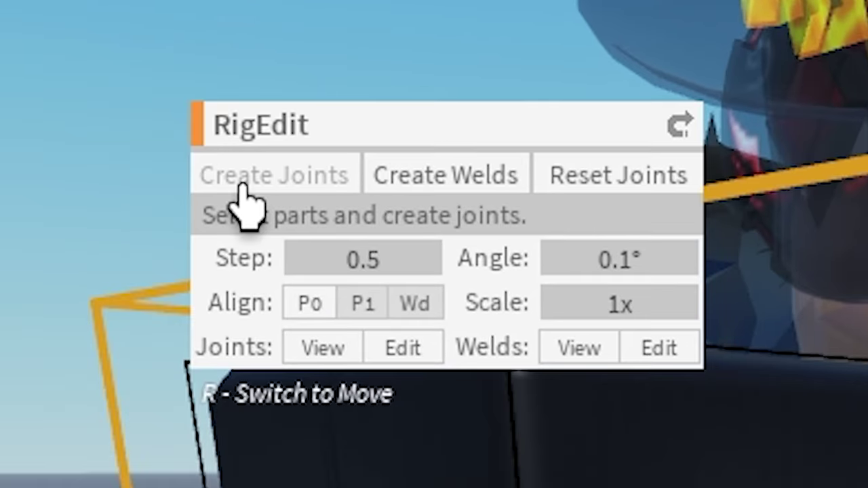
{"action": "left_click", "coordinate": [242, 186]}
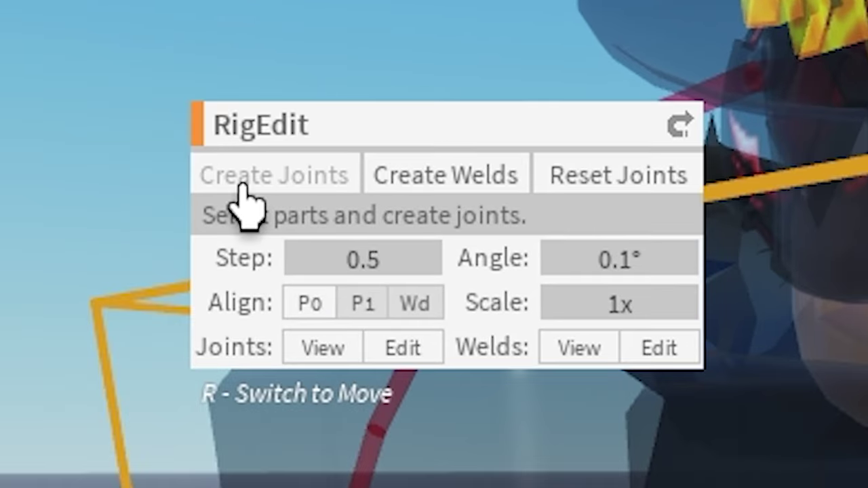
Inspect the joint connecting the right arm to the rifle's Handle from several angles and exit rig editing
{"action": "scroll", "coordinate": [628, 187], "scroll_direction": "down", "scroll_amount": 5}
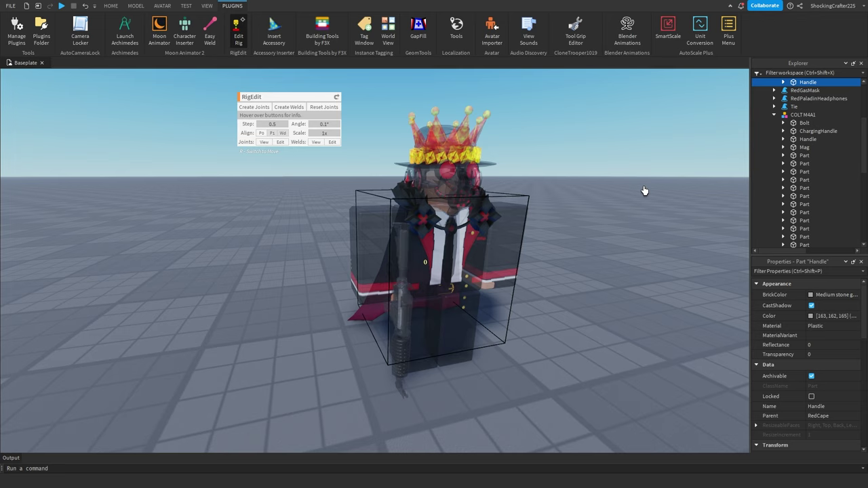
{"action": "left_click", "coordinate": [645, 191]}
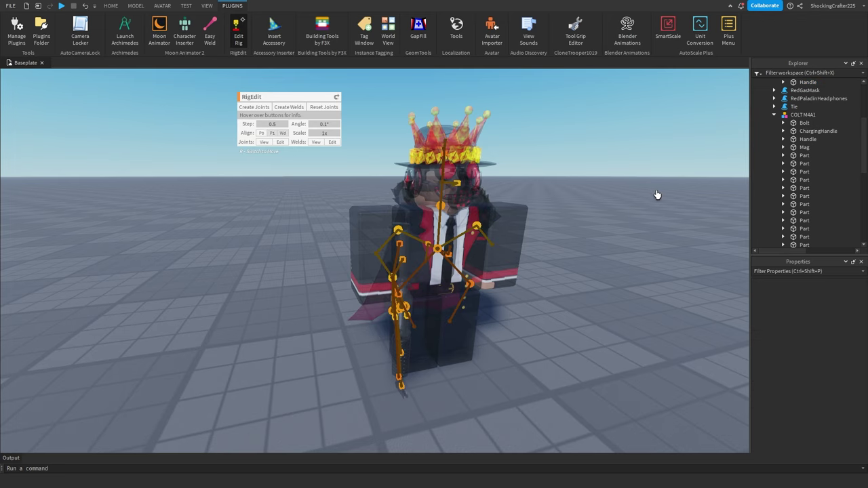
{"action": "scroll", "coordinate": [648, 181], "scroll_direction": "up", "scroll_amount": 10}
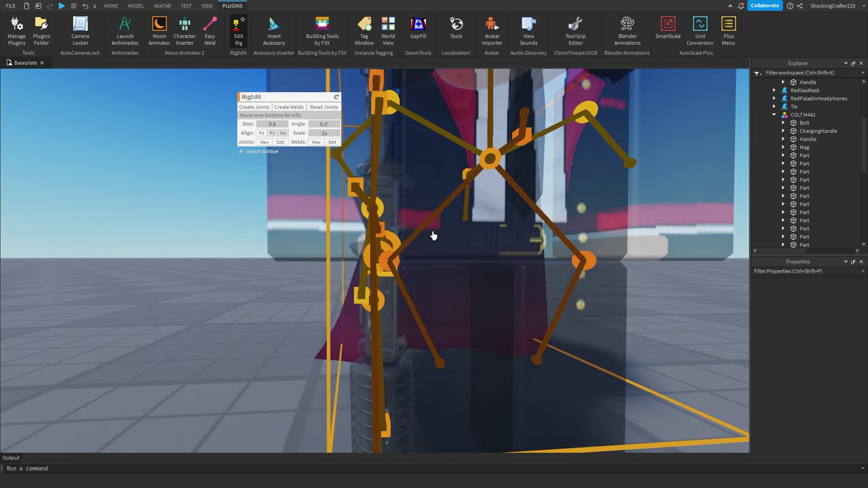
{"action": "right_click_drag", "start_coordinate": [433, 236], "coordinate": [457, 213]}
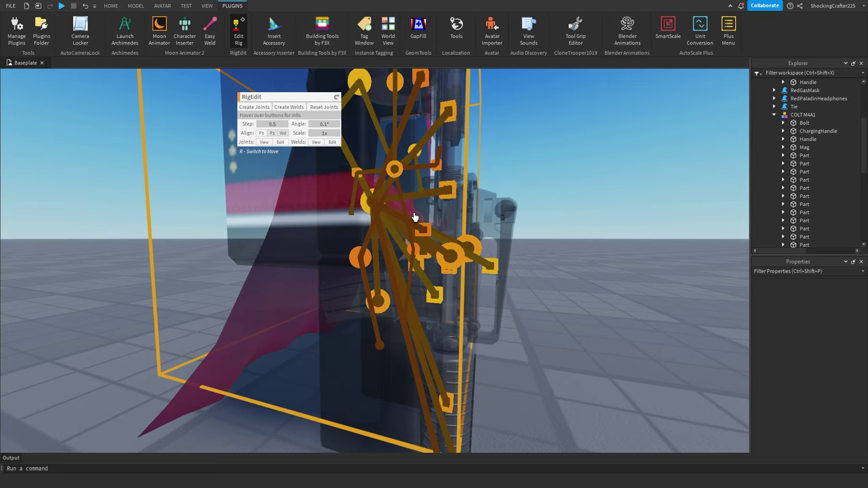
{"action": "scroll", "coordinate": [605, 240], "scroll_direction": "down", "scroll_amount": 10}
{"action": "right_click_drag", "start_coordinate": [605, 240], "coordinate": [523, 190]}
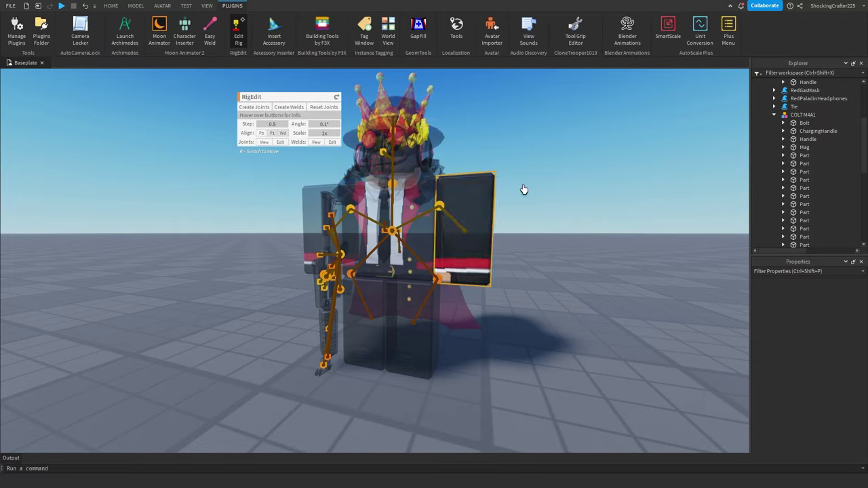
{"action": "left_click", "coordinate": [238, 32]}
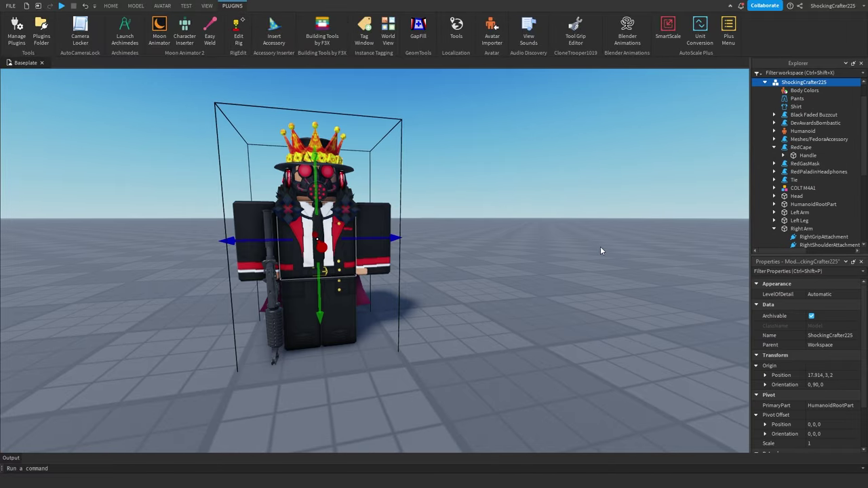
Examine the character's pose and how the rifle is held from near and far
{"action": "right_click_drag", "start_coordinate": [601, 247], "coordinate": [582, 249]}
{"action": "left_click", "coordinate": [614, 213]}
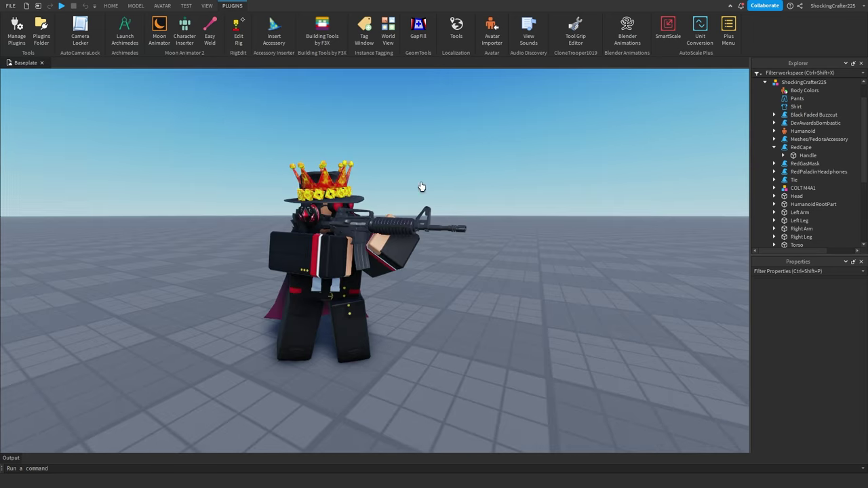
{"action": "scroll", "coordinate": [489, 209], "scroll_direction": "up", "scroll_amount": 10}
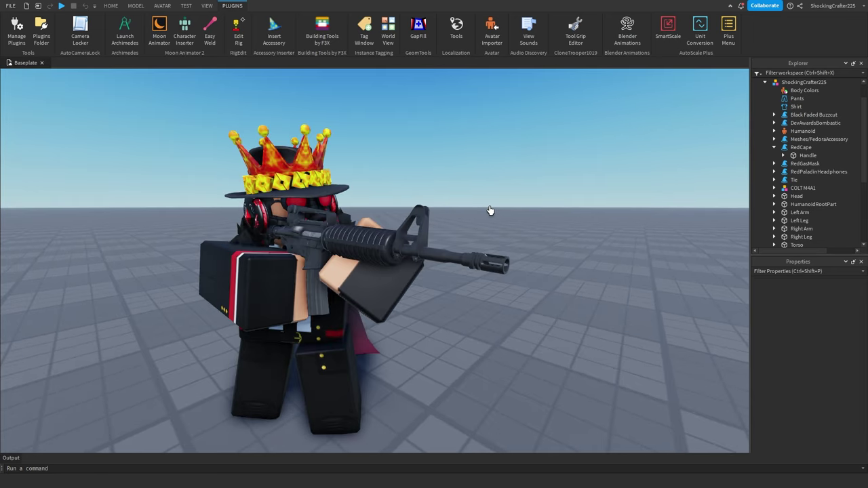
{"action": "right_click_drag", "start_coordinate": [498, 208], "coordinate": [497, 208]}
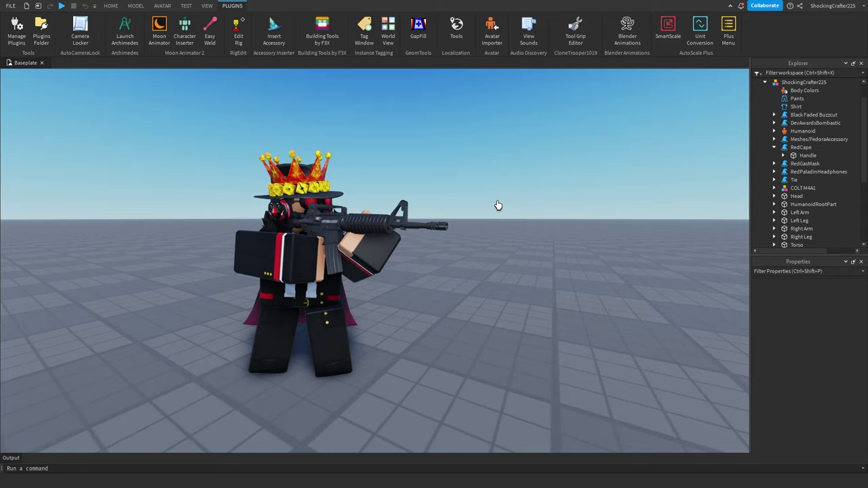
{"action": "right_click_drag", "start_coordinate": [498, 206], "coordinate": [496, 205]}
{"action": "key", "text": "w"}
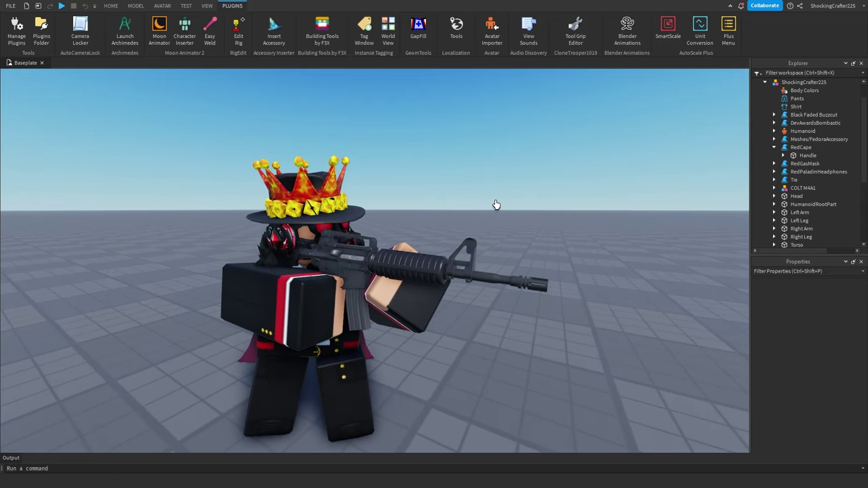
{"action": "key", "text": "w"}
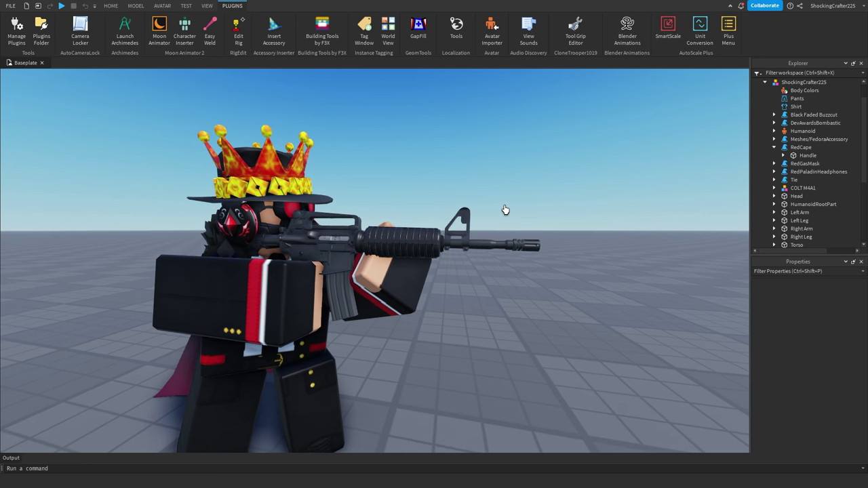
{"action": "key", "text": "s"}
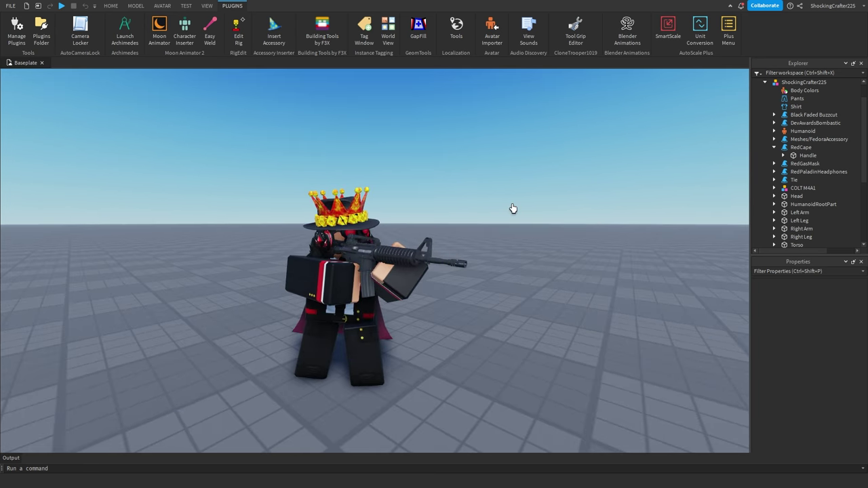
Save the Moon Animator animation under the name Fire and close the animator
{"action": "key", "text": "ctrl+h"}
{"action": "left_click", "coordinate": [13, 90]}
{"action": "left_click", "coordinate": [19, 108]}
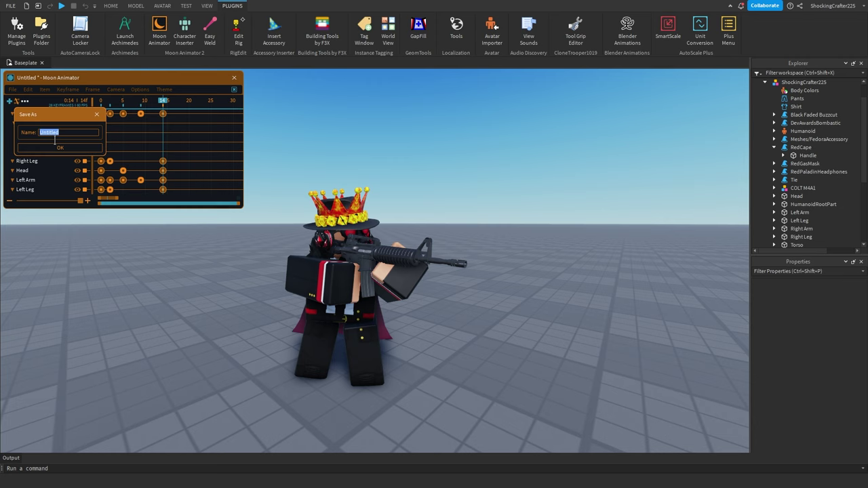
{"action": "type", "text": "Fire"}
{"action": "left_click", "coordinate": [80, 148]}
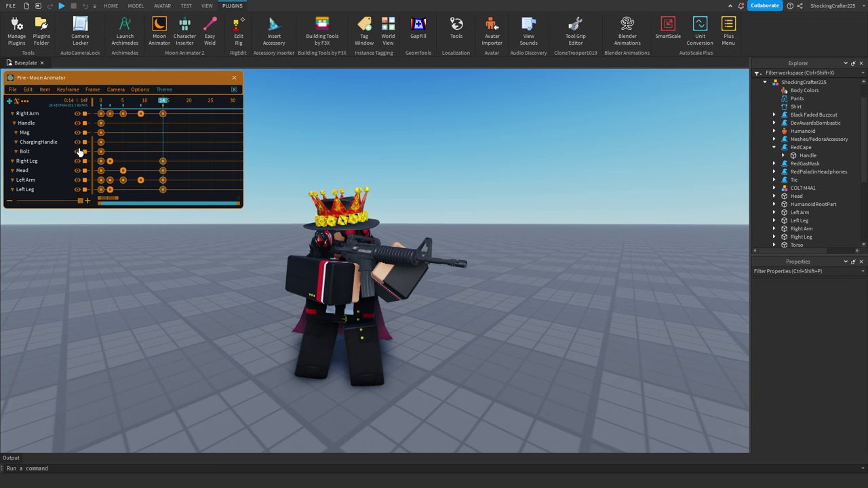
{"action": "left_click", "coordinate": [238, 78]}
{"action": "left_click", "coordinate": [543, 184]}
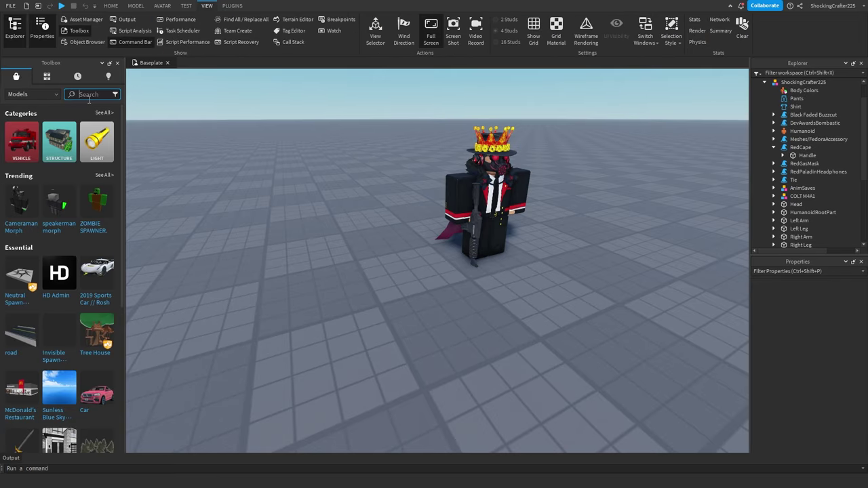
Search the Toolbox models for a muzzle flash effect
{"action": "type", "text": "uzzle fl"}
{"action": "left_click", "coordinate": [86, 109]}
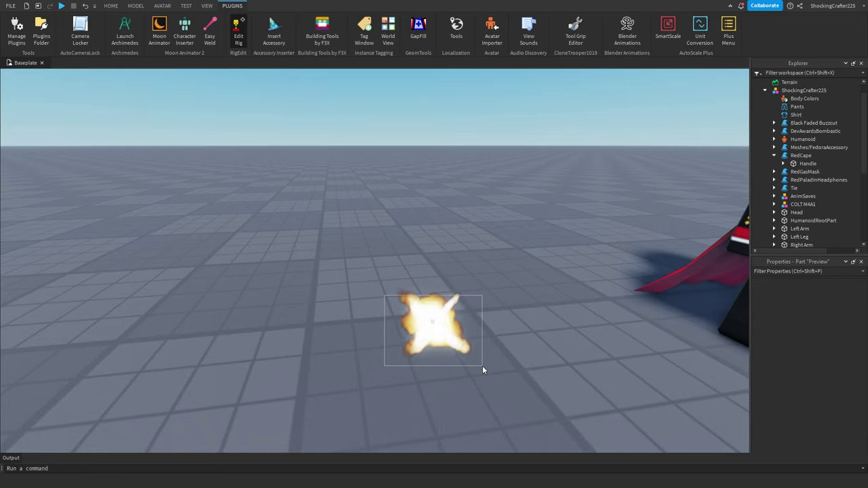
Select the muzzle flash's Preview part in the scene and set its Transparency to 1
{"action": "left_click_drag", "start_coordinate": [483, 366], "coordinate": [483, 366]}
{"action": "right_click_drag", "start_coordinate": [517, 307], "coordinate": [519, 273]}
{"action": "left_click", "coordinate": [519, 274]}
{"action": "key", "text": "w"}
{"action": "key", "text": "e"}
{"action": "left_click_drag", "start_coordinate": [312, 209], "coordinate": [458, 295]}
{"action": "left_click", "coordinate": [829, 354]}
{"action": "type", "text": "1"}
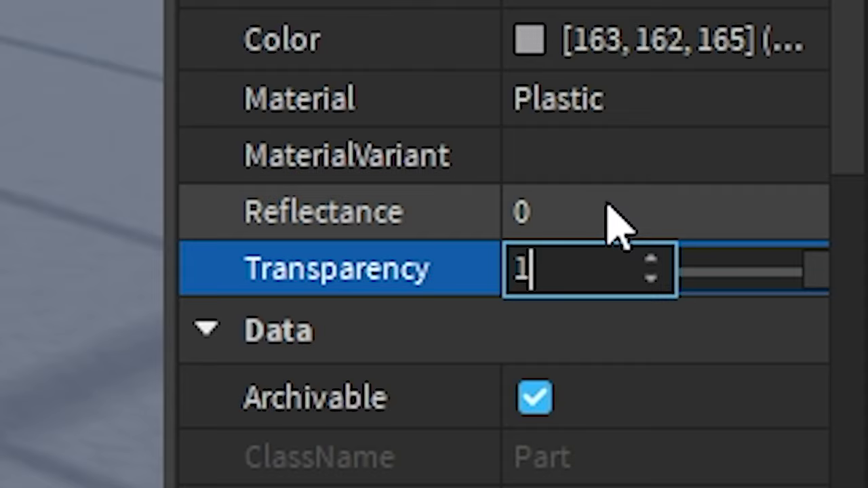
{"action": "key", "text": "Return"}
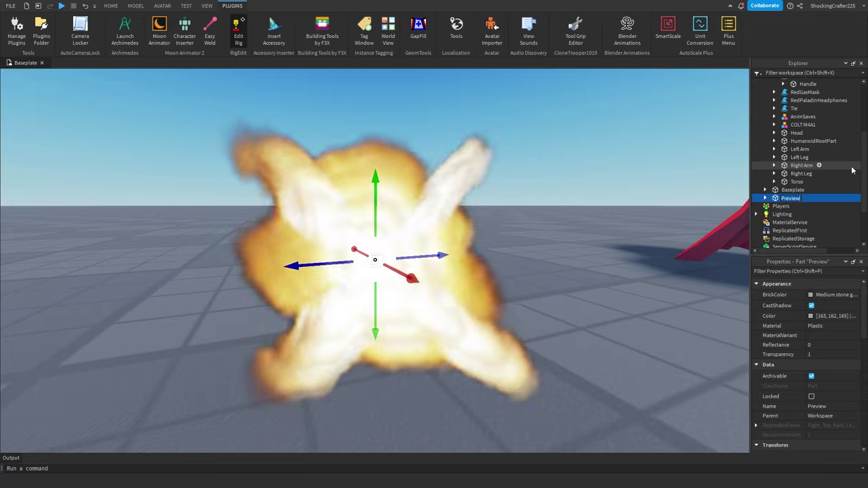
Rename the Preview part to Flash
{"action": "key", "text": "F2"}
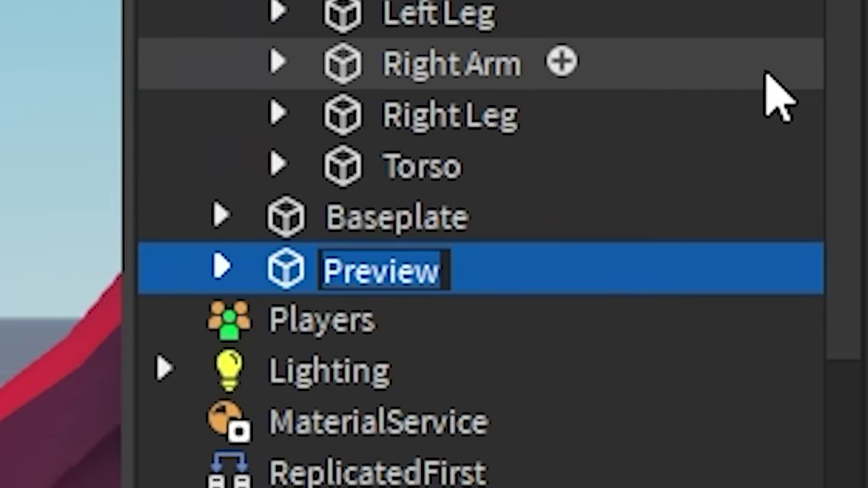
{"action": "type", "text": "Flash"}
{"action": "key", "text": "Return"}
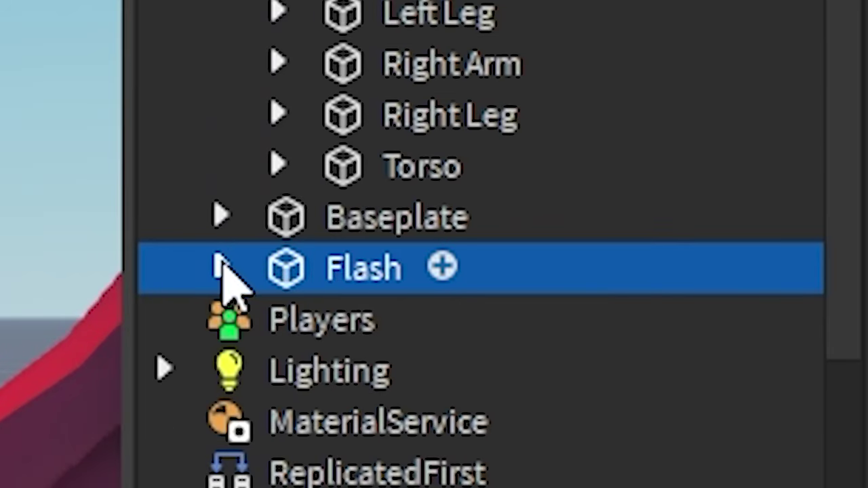
Delete the extra child of Flash and the Script inside MuzzleEffect, keeping only the MuzzleEffect particle emitter
{"action": "left_click", "coordinate": [221, 266]}
{"action": "left_click", "coordinate": [286, 393]}
{"action": "key", "text": "Delete"}
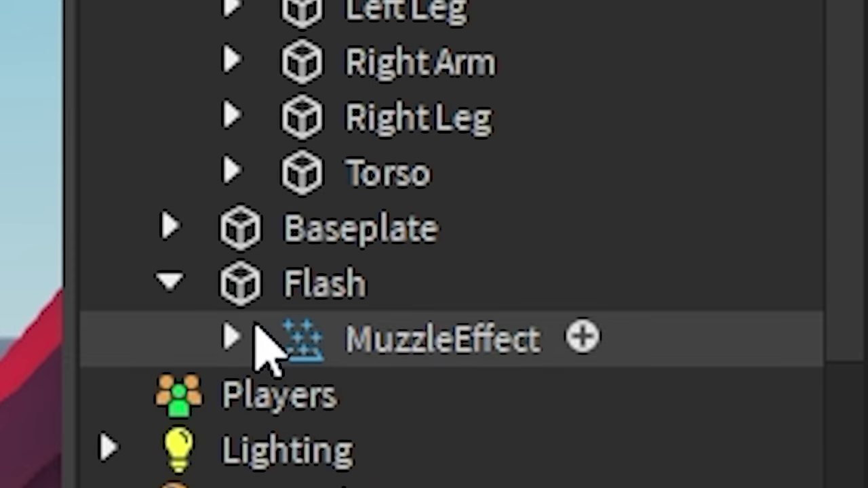
{"action": "left_click", "coordinate": [244, 292]}
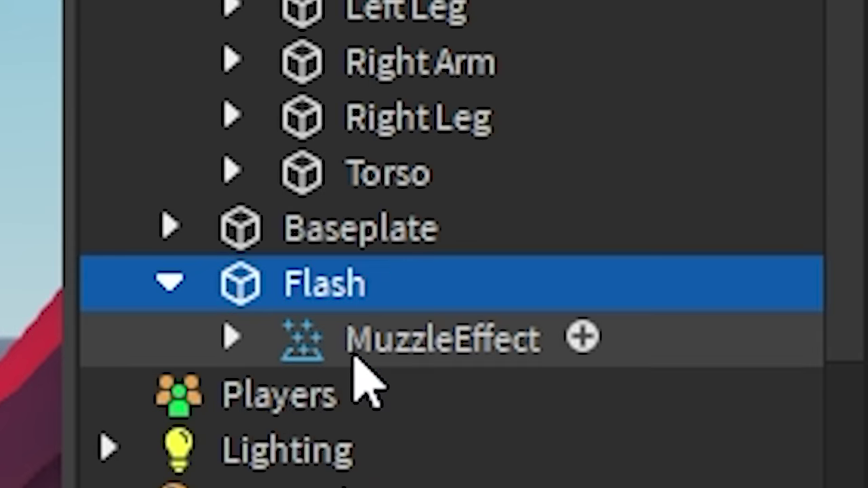
{"action": "left_click", "coordinate": [355, 361]}
{"action": "left_click", "coordinate": [219, 334]}
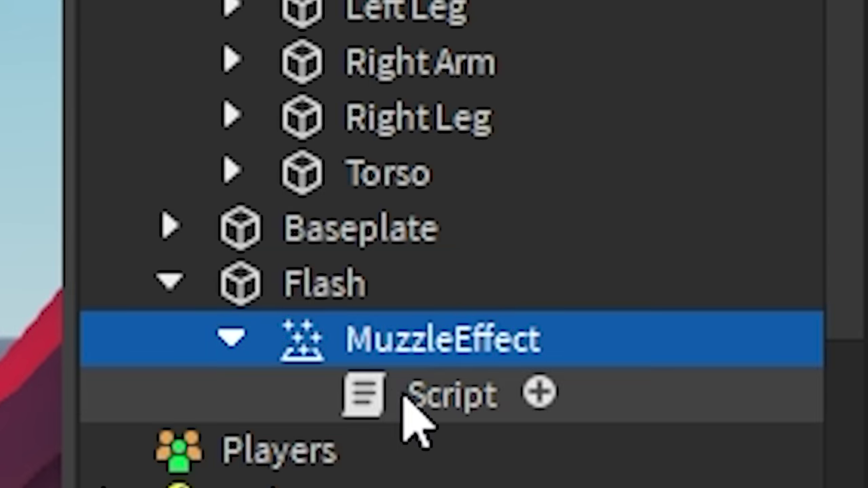
{"action": "left_click", "coordinate": [403, 397]}
{"action": "key", "text": "Delete"}
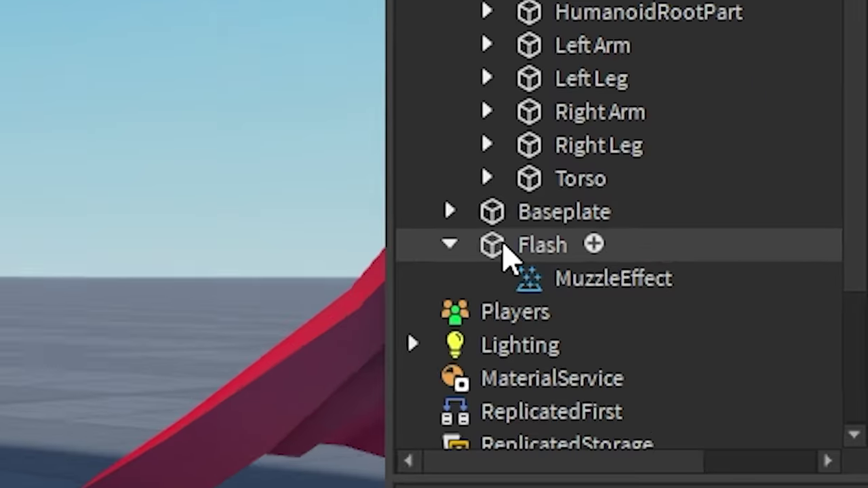
Set the MuzzleEffect emitter's Rate to 1000, test the flash with Enabled on, and turn Enabled off
{"action": "left_click", "coordinate": [505, 249]}
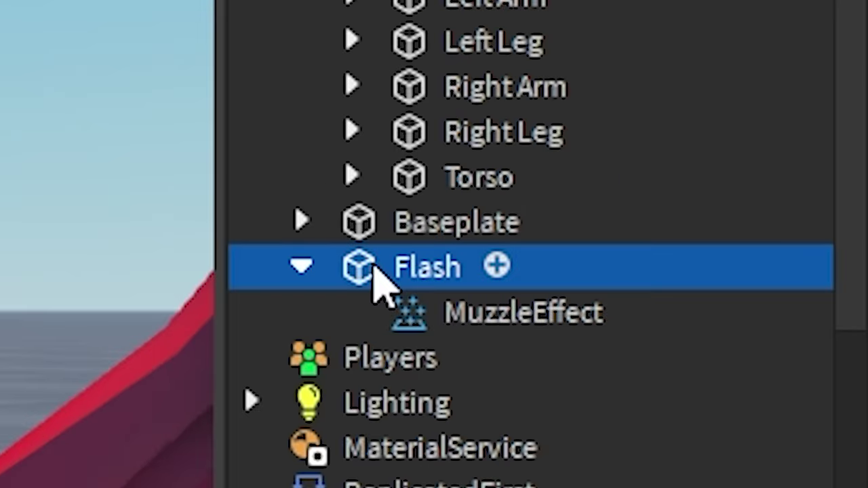
{"action": "left_click", "coordinate": [554, 282]}
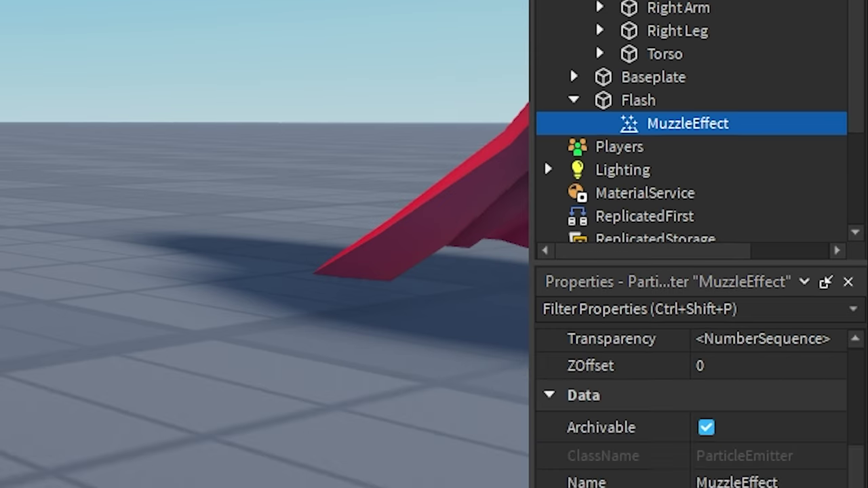
{"action": "left_click", "coordinate": [672, 253]}
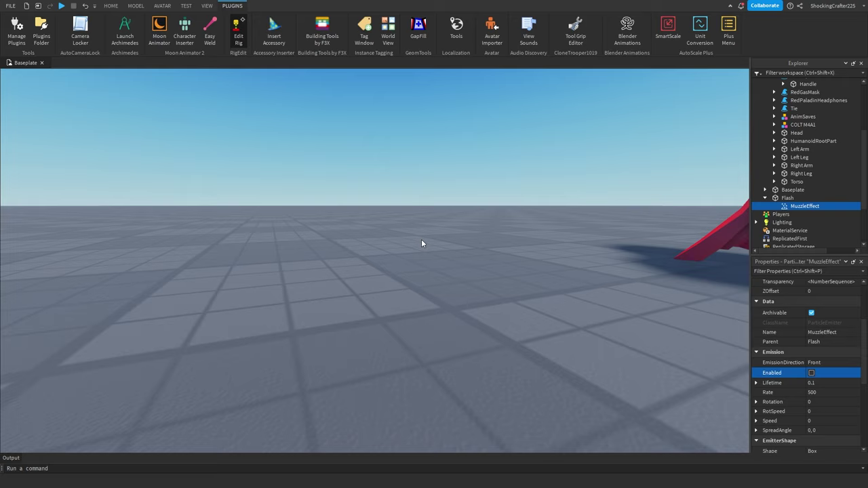
{"action": "left_click", "coordinate": [812, 373]}
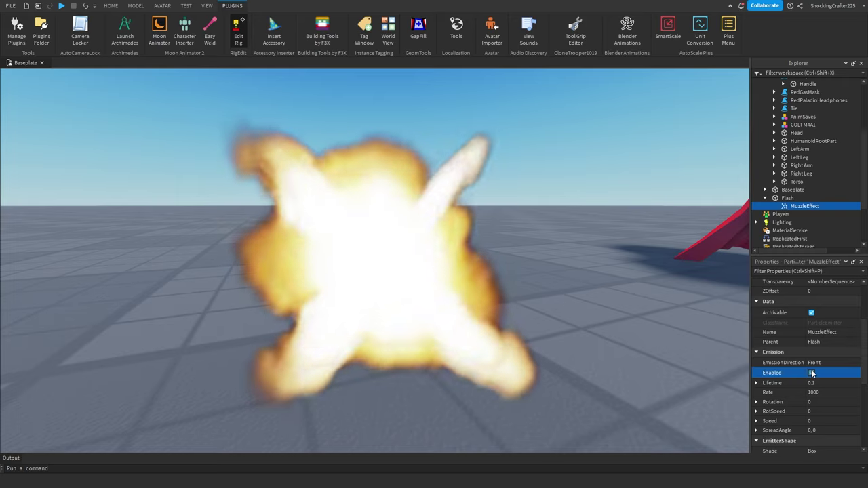
{"action": "left_click", "coordinate": [811, 373]}
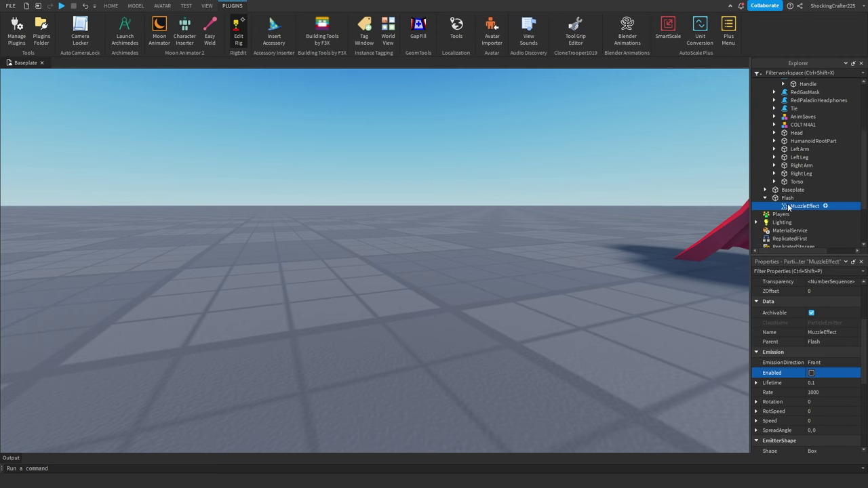
Select the Flash part and move it to the front tip of the rifle's muzzle
{"action": "left_click", "coordinate": [765, 198]}
{"action": "left_click", "coordinate": [754, 198]}
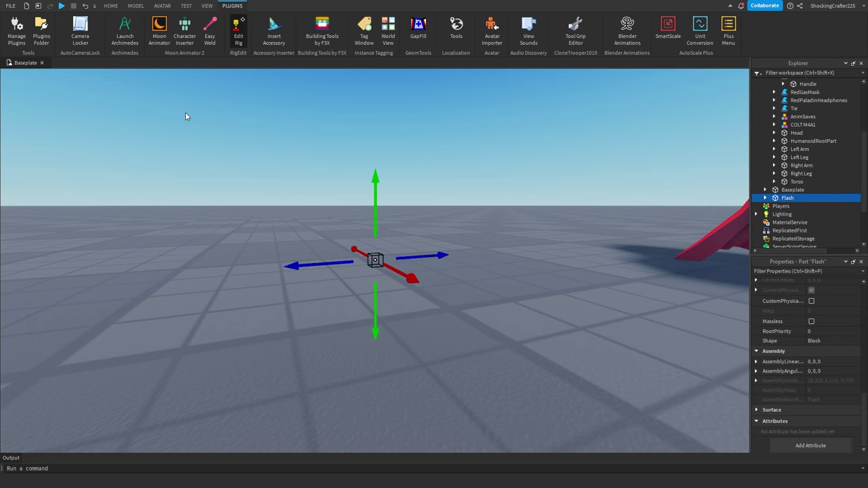
{"action": "left_click_drag", "start_coordinate": [424, 252], "coordinate": [445, 251]}
{"action": "right_click_drag", "start_coordinate": [445, 251], "coordinate": [529, 242]}
{"action": "left_click_drag", "start_coordinate": [529, 242], "coordinate": [491, 240]}
{"action": "right_click_drag", "start_coordinate": [491, 241], "coordinate": [544, 246]}
{"action": "left_click_drag", "start_coordinate": [544, 247], "coordinate": [556, 247]}
{"action": "right_click_drag", "start_coordinate": [556, 246], "coordinate": [217, 190]}
{"action": "left_click_drag", "start_coordinate": [234, 224], "coordinate": [229, 266]}
{"action": "key", "text": "f"}
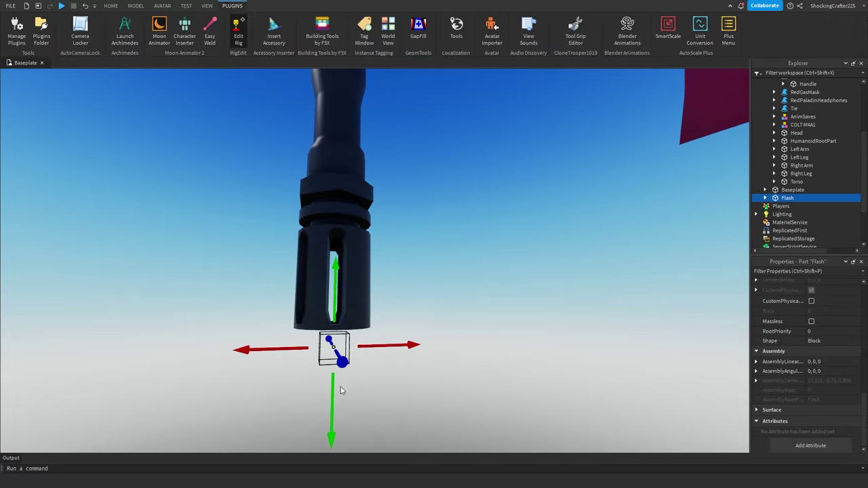
Move the Flash part into the COLT M4A1 model in the hierarchy
{"action": "right_click_drag", "start_coordinate": [420, 383], "coordinate": [533, 370]}
{"action": "scroll", "coordinate": [532, 370], "scroll_direction": "down", "scroll_amount": 5}
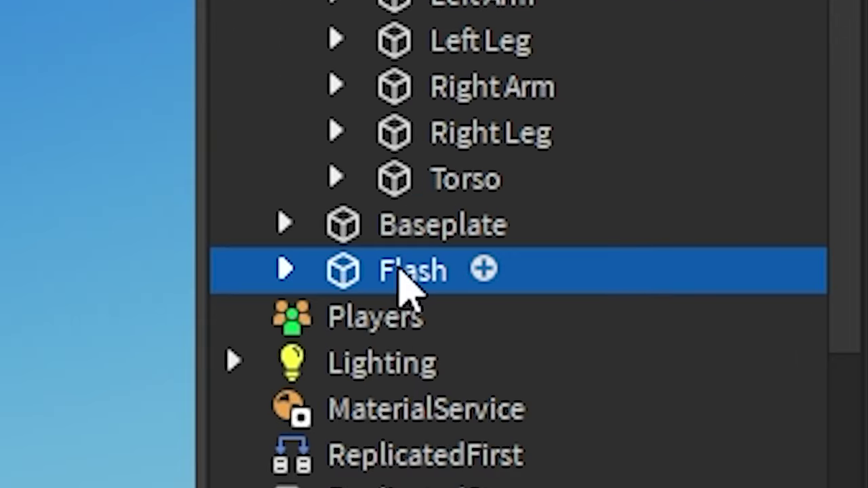
{"action": "left_click_drag", "start_coordinate": [785, 197], "coordinate": [832, 142]}
{"action": "left_click_drag", "start_coordinate": [669, 224], "coordinate": [549, 121]}
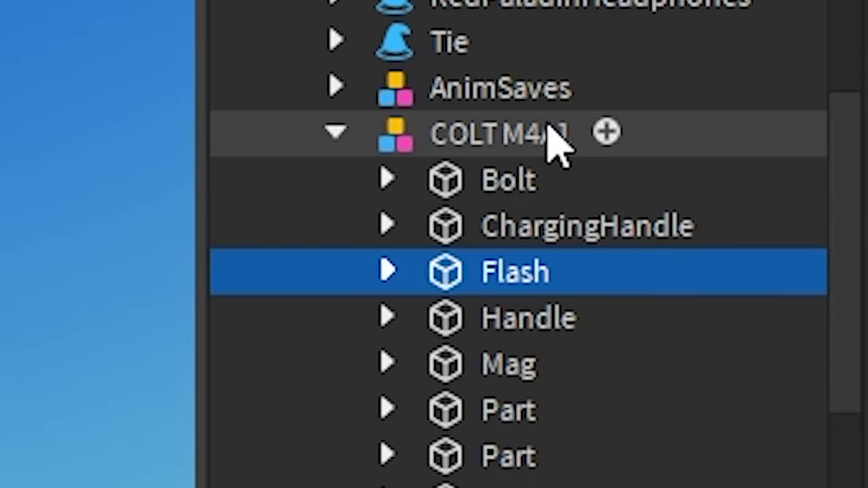
Toggle Edit Rig and select the Handle and Flash parts together inside the COLT M4A1 model
{"action": "left_click", "coordinate": [558, 143]}
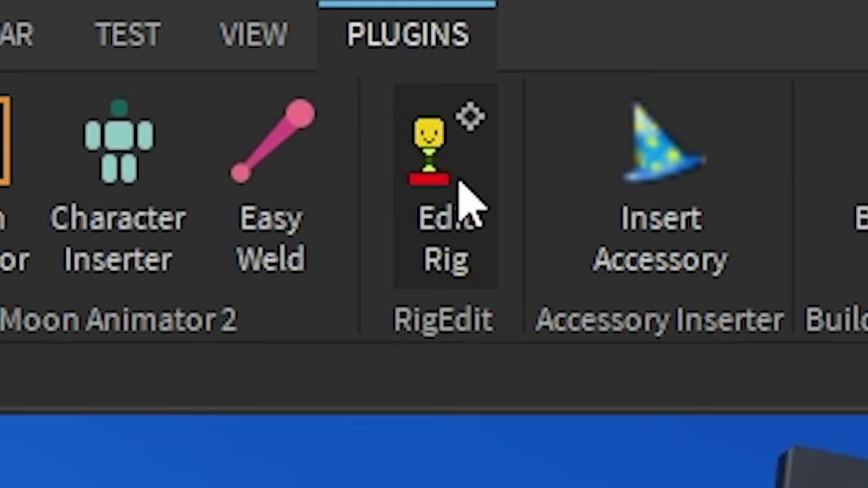
{"action": "left_click", "coordinate": [468, 200]}
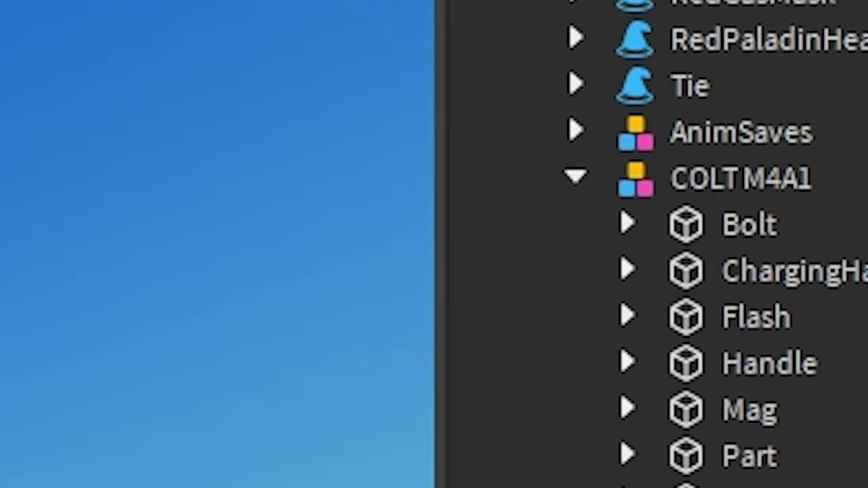
{"action": "left_click", "coordinate": [529, 324]}
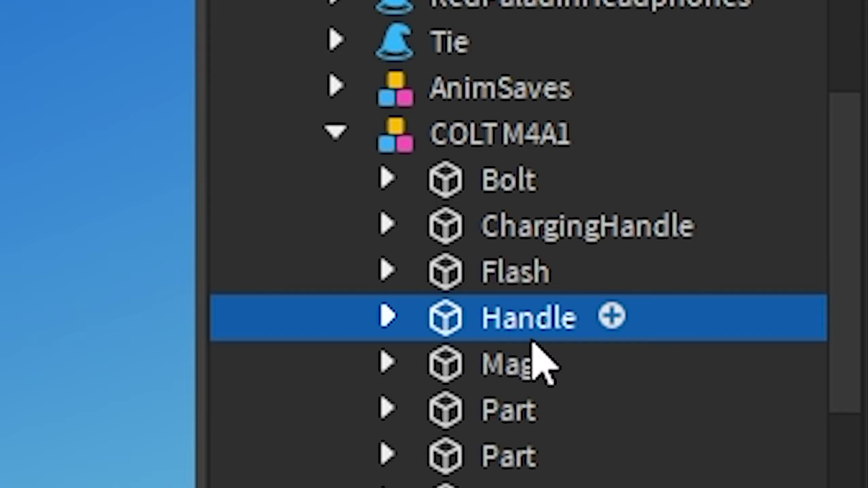
{"action": "left_click", "coordinate": [486, 278], "text": "ctrl"}
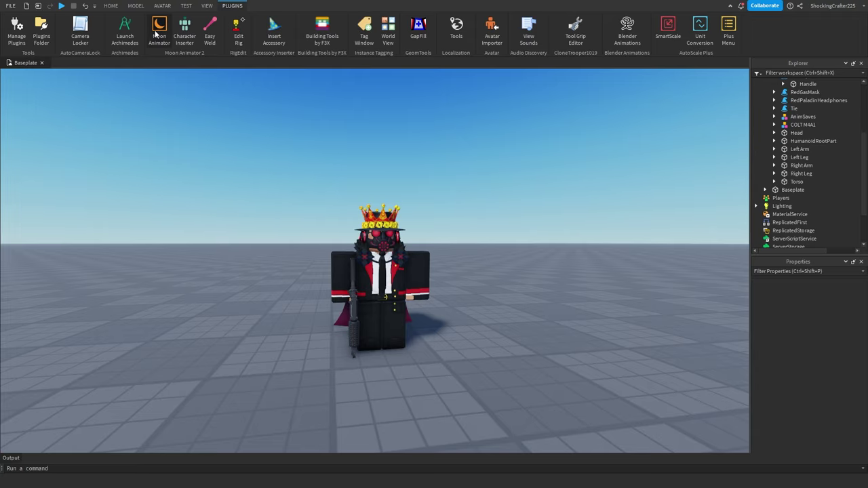
Open the Fire animation in Moon Animator and choose the MuzzleEffect emitter under Flash as a new item
{"action": "left_click", "coordinate": [158, 31]}
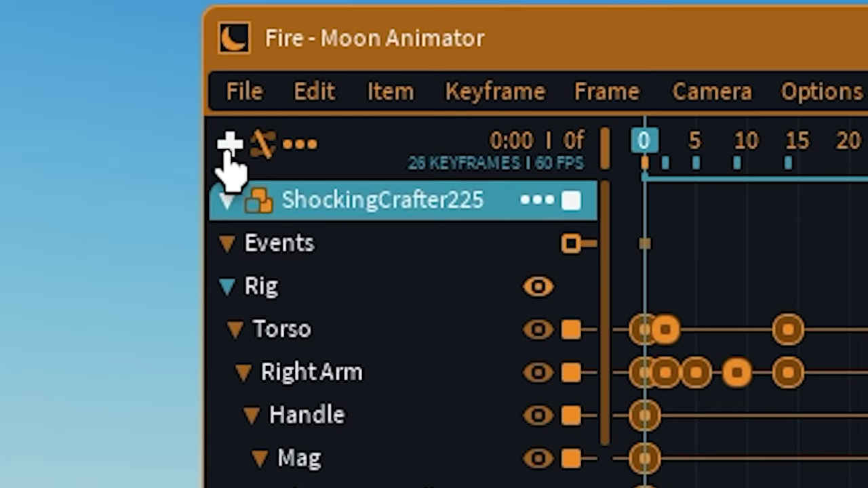
{"action": "left_click", "coordinate": [230, 146]}
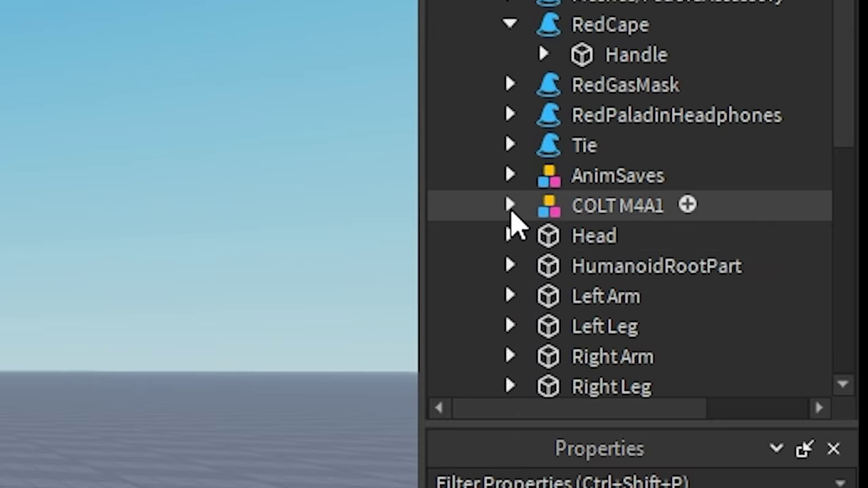
{"action": "left_click", "coordinate": [510, 206]}
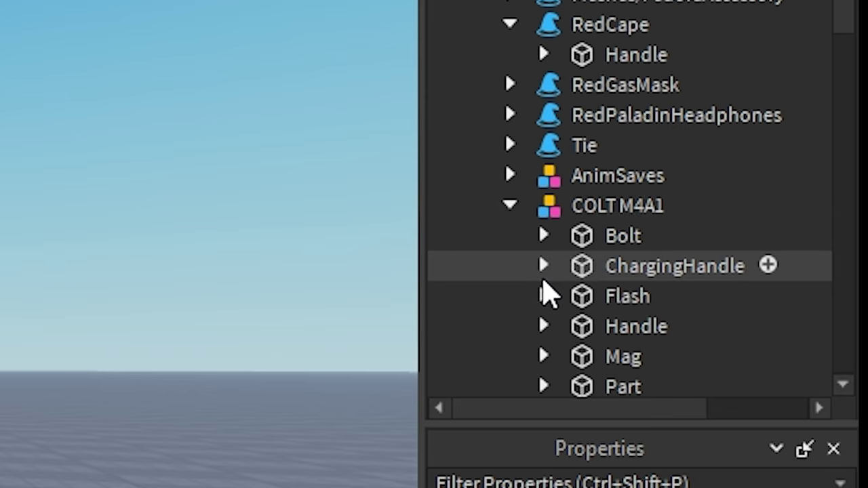
{"action": "left_click", "coordinate": [544, 297]}
{"action": "scroll", "coordinate": [548, 312], "scroll_direction": "down", "scroll_amount": 1}
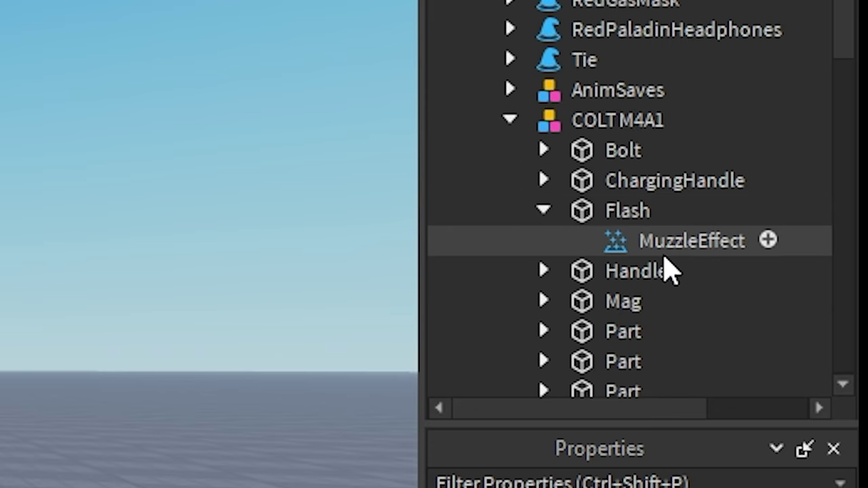
{"action": "left_click", "coordinate": [663, 254]}
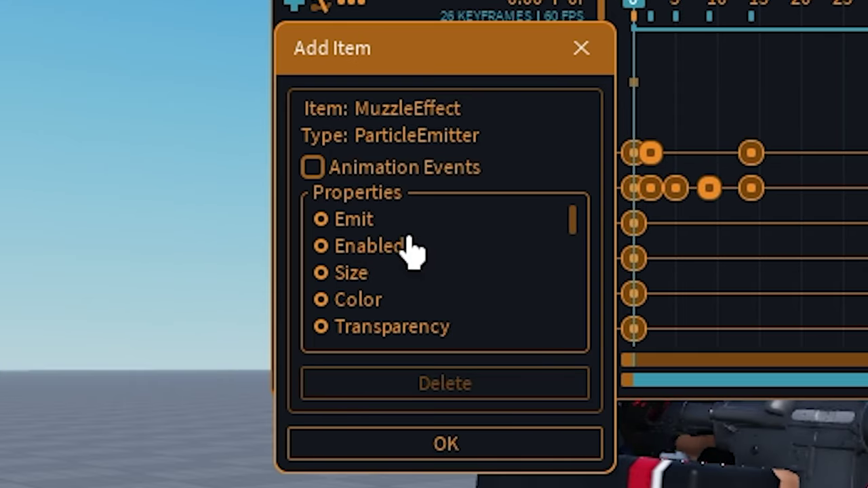
Keep only the Enabled property for the MuzzleEffect item and add it to the Fire animation
{"action": "left_click", "coordinate": [357, 222]}
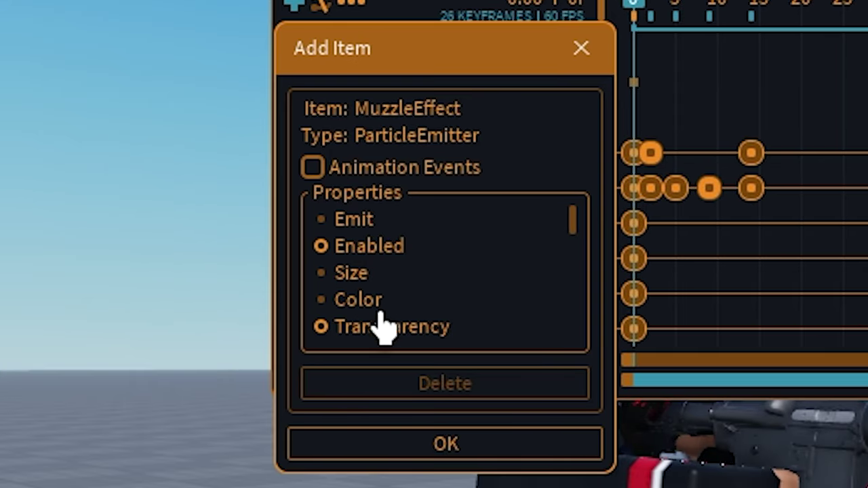
{"action": "scroll", "coordinate": [385, 325], "scroll_direction": "down", "scroll_amount": 7}
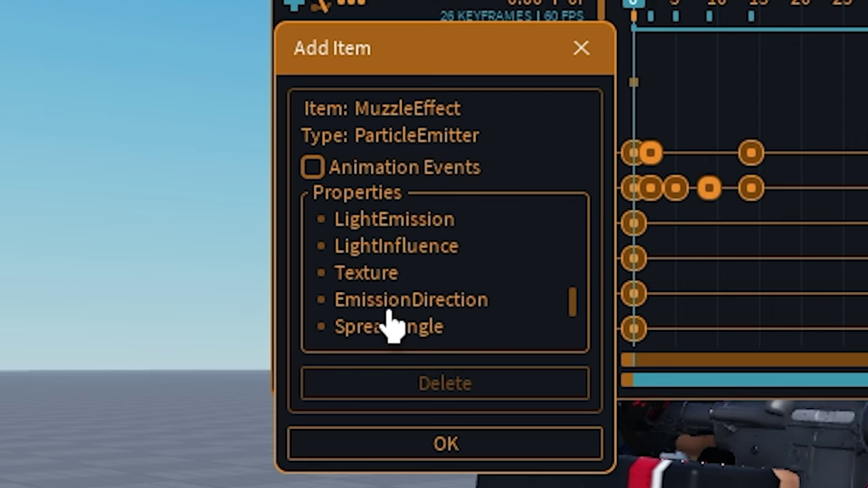
{"action": "scroll", "coordinate": [392, 327], "scroll_direction": "down", "scroll_amount": 4}
{"action": "scroll", "coordinate": [393, 314], "scroll_direction": "up", "scroll_amount": 3}
{"action": "scroll", "coordinate": [403, 310], "scroll_direction": "down", "scroll_amount": 8}
{"action": "scroll", "coordinate": [400, 300], "scroll_direction": "up", "scroll_amount": 15}
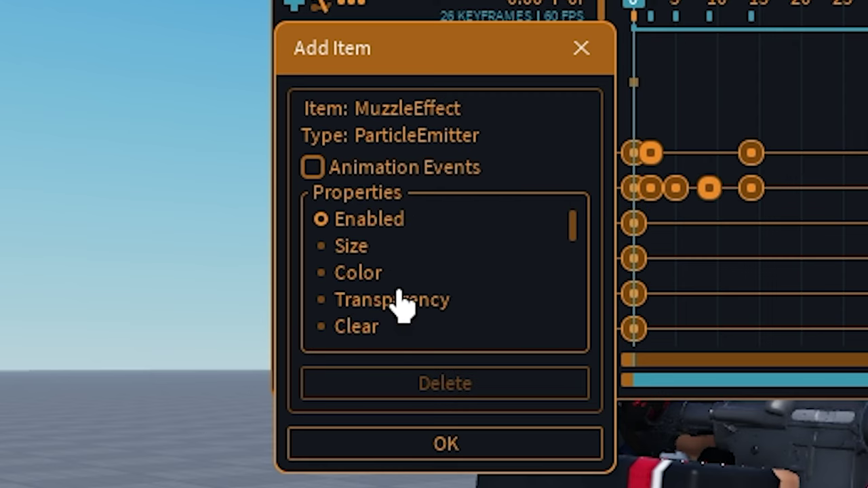
{"action": "scroll", "coordinate": [394, 302], "scroll_direction": "up", "scroll_amount": 1}
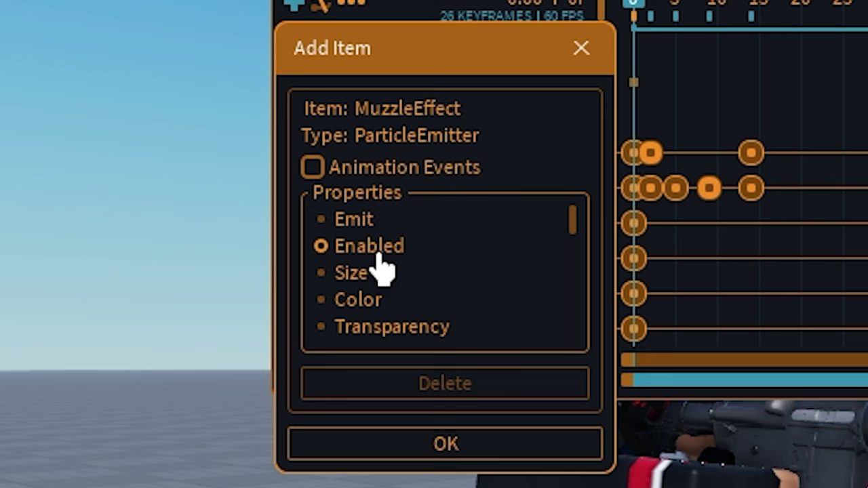
{"action": "left_click", "coordinate": [437, 447]}
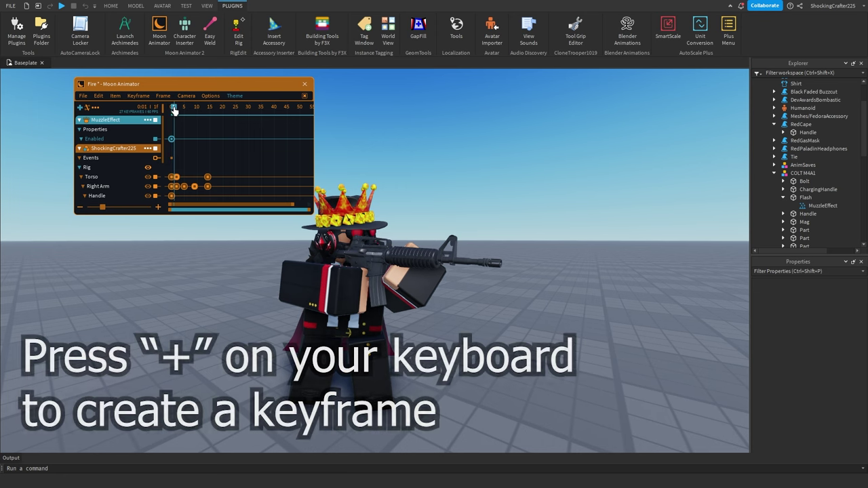
Add an Enabled keyframe for MuzzleEffect at frame 2 and turn Boolean on for the frame 0 keyframe
{"action": "mouse_move", "coordinate": [173, 109]}
{"action": "left_mouse_down"}
{"action": "mouse_move", "coordinate": [202, 113]}
{"action": "mouse_move", "coordinate": [176, 109]}
{"action": "left_mouse_up"}
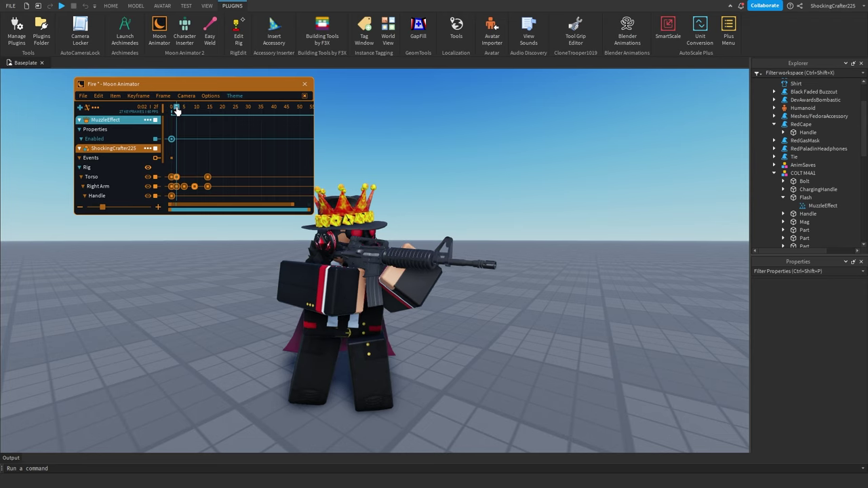
{"action": "key", "text": "plus"}
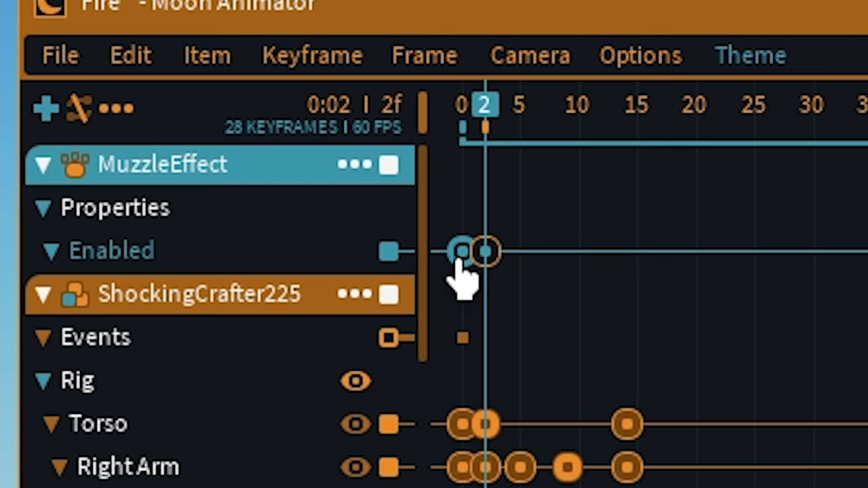
{"action": "double_click", "coordinate": [460, 258]}
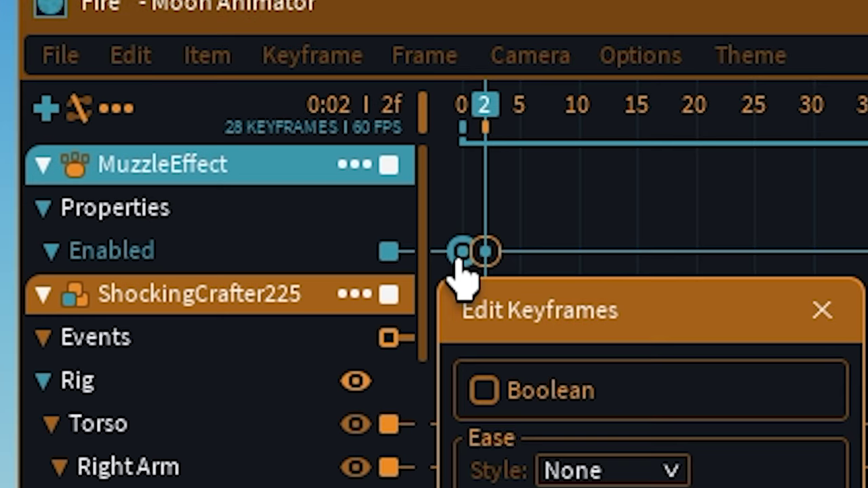
{"action": "left_click", "coordinate": [819, 307]}
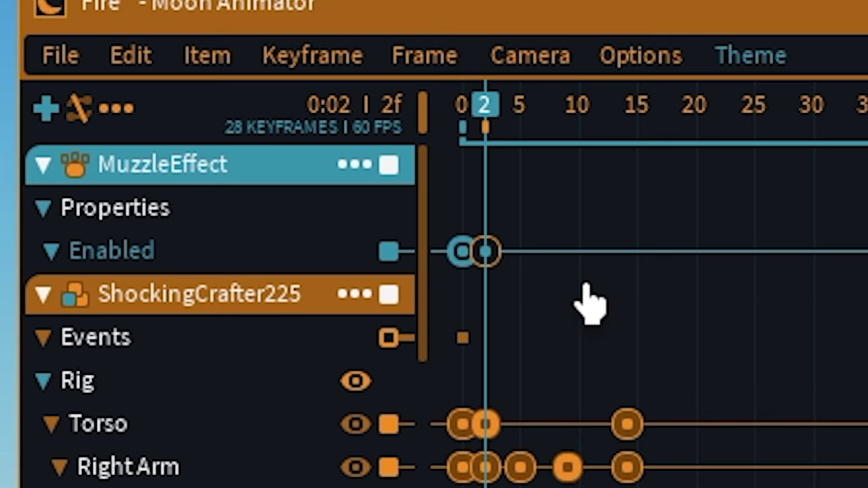
{"action": "key", "text": "7"}
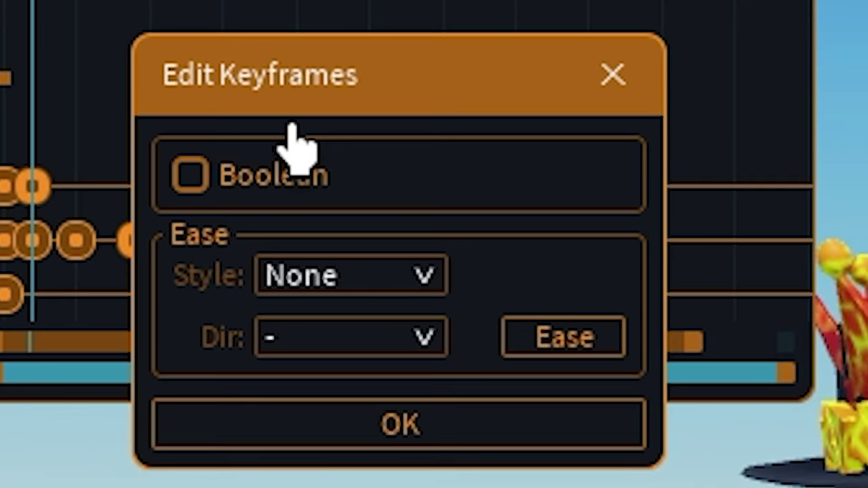
{"action": "left_click", "coordinate": [191, 176]}
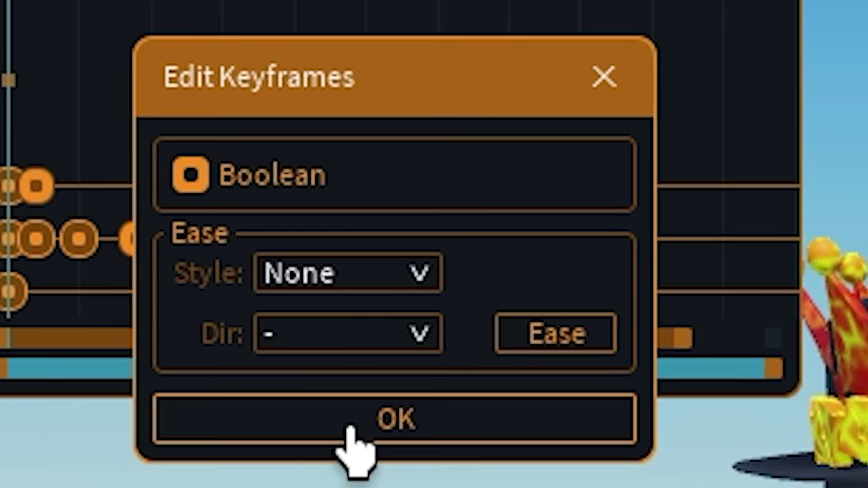
{"action": "left_click", "coordinate": [346, 428]}
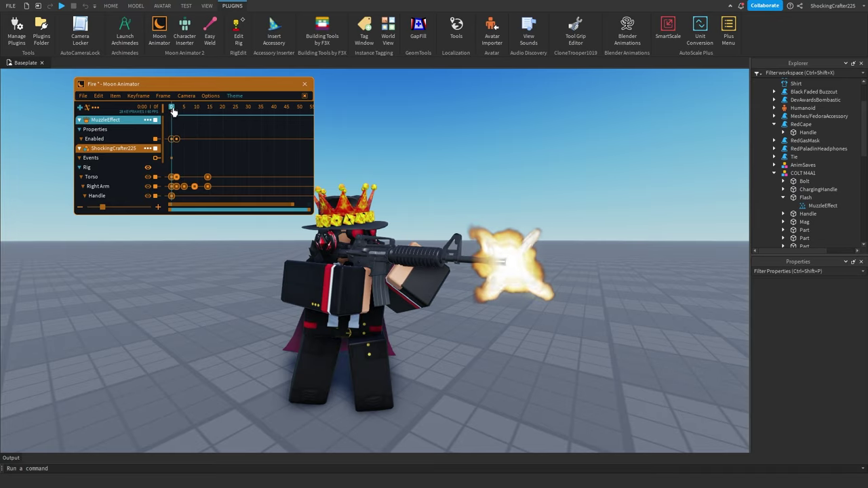
Check the Boolean settings of MuzzleEffect's Enabled keyframes at frames 2 and 0, and play the animation from frame 0
{"action": "left_click_drag", "start_coordinate": [174, 111], "coordinate": [177, 110]}
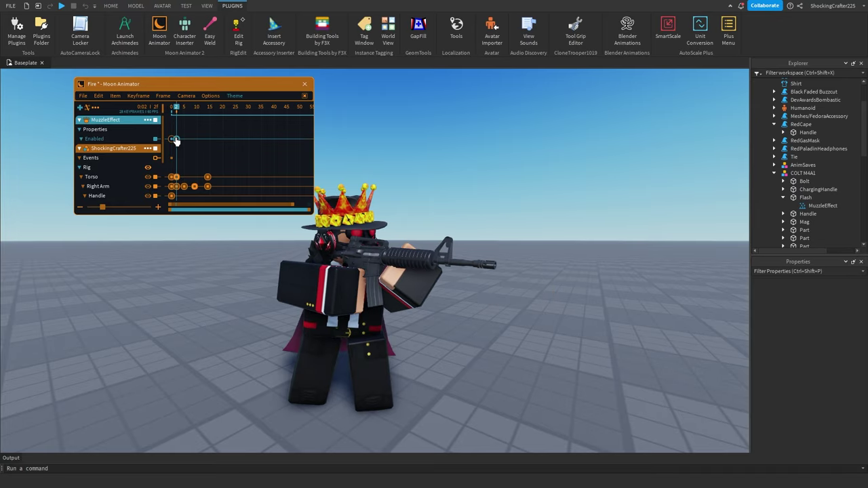
{"action": "double_click", "coordinate": [175, 139]}
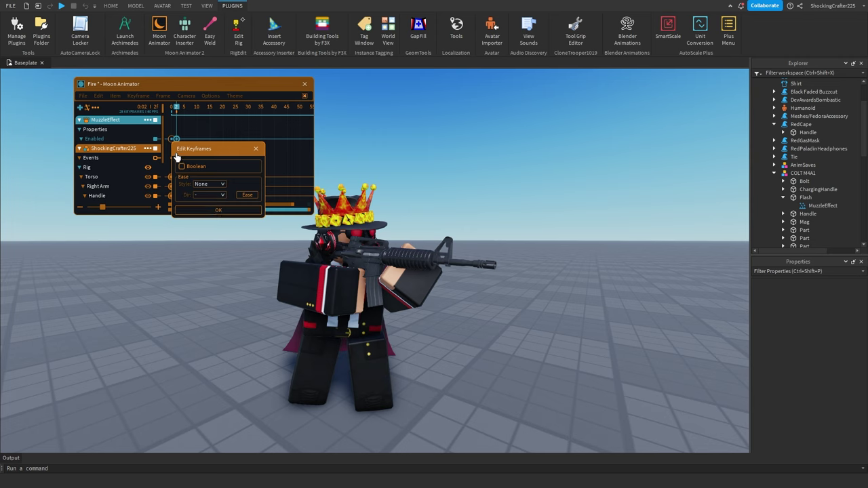
{"action": "left_click", "coordinate": [207, 209]}
{"action": "double_click", "coordinate": [173, 140]}
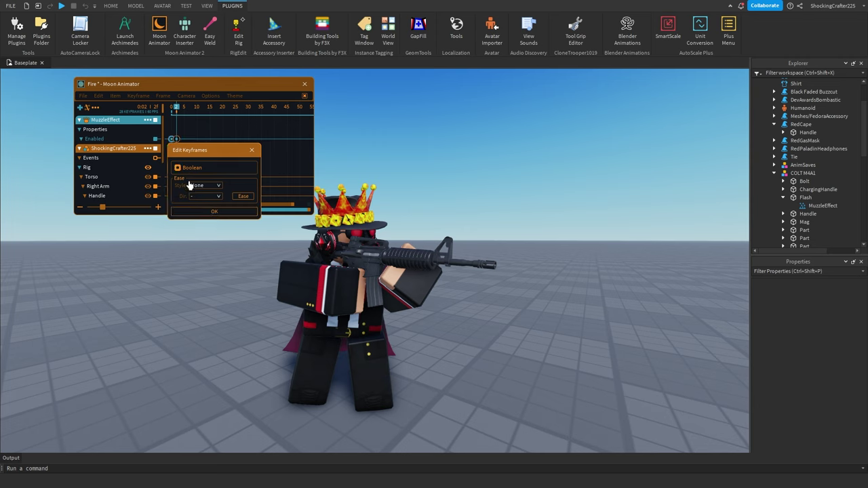
{"action": "left_click", "coordinate": [216, 212]}
{"action": "left_click", "coordinate": [171, 108]}
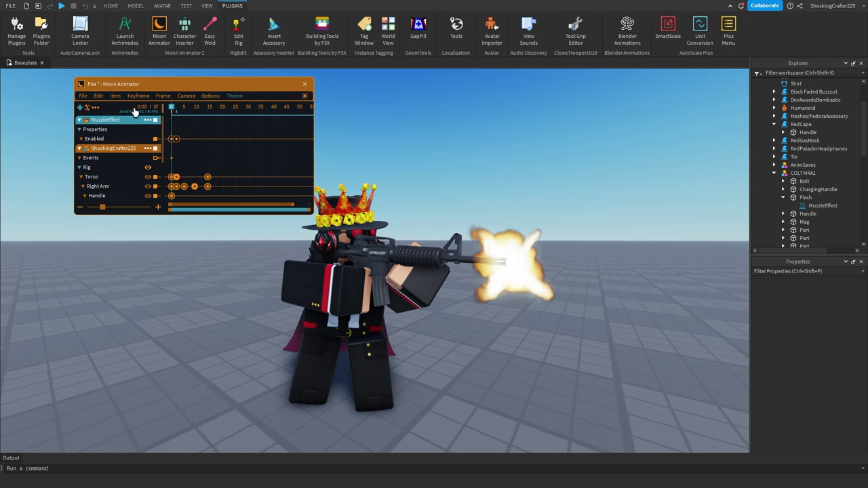
{"action": "key", "text": "space"}
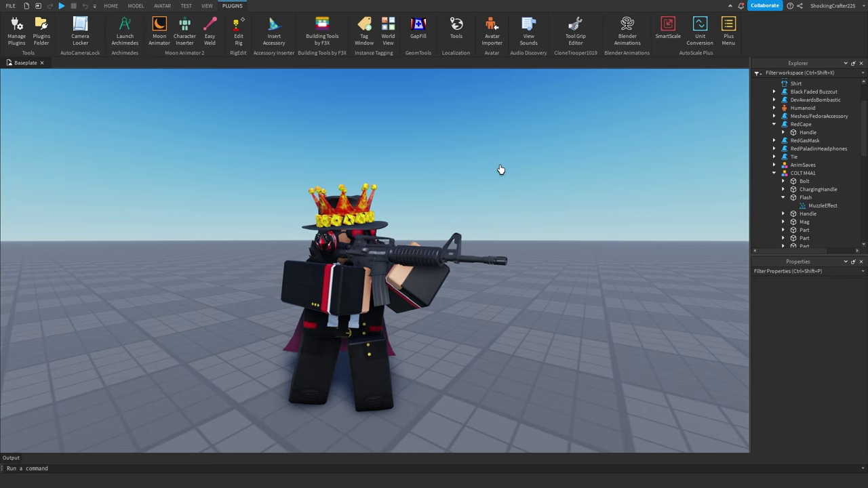
Move MuzzleEffect's second Enabled keyframe to frame 3 and replay the Fire animation from frame 0
{"action": "key", "text": "d"}
{"action": "scroll", "coordinate": [501, 169], "scroll_direction": "up", "scroll_amount": 5}
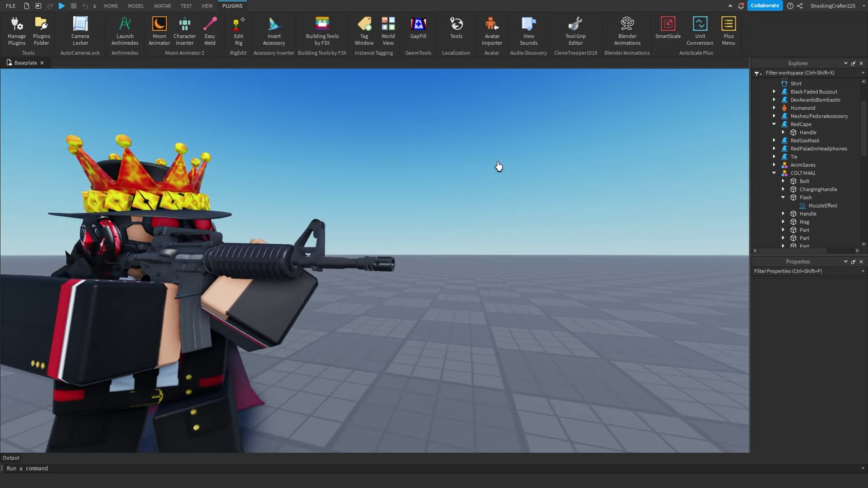
{"action": "key", "text": "space"}
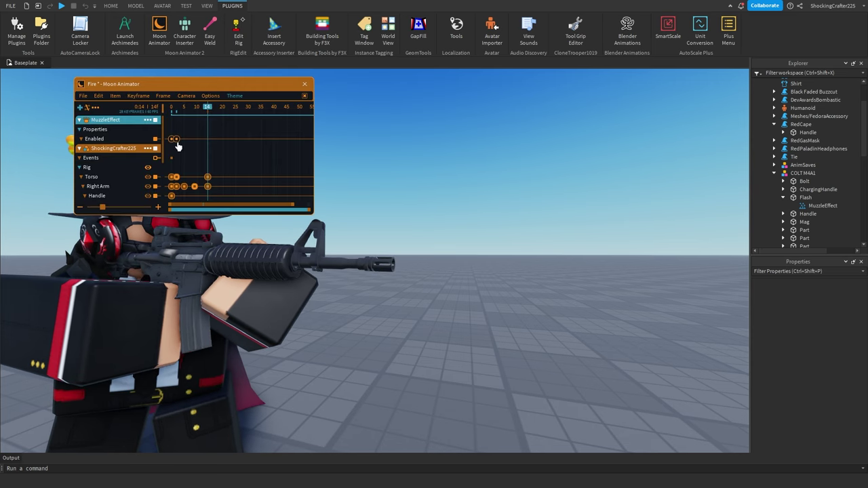
{"action": "left_click_drag", "start_coordinate": [182, 112], "coordinate": [151, 115]}
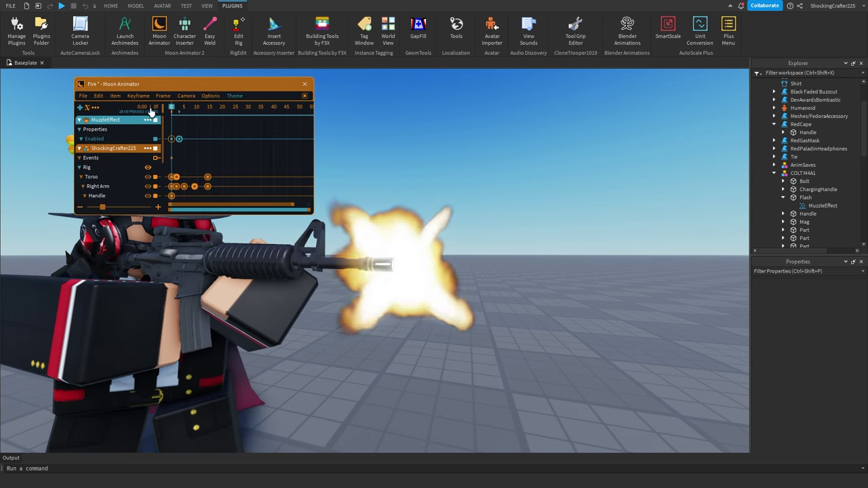
{"action": "key", "text": "space"}
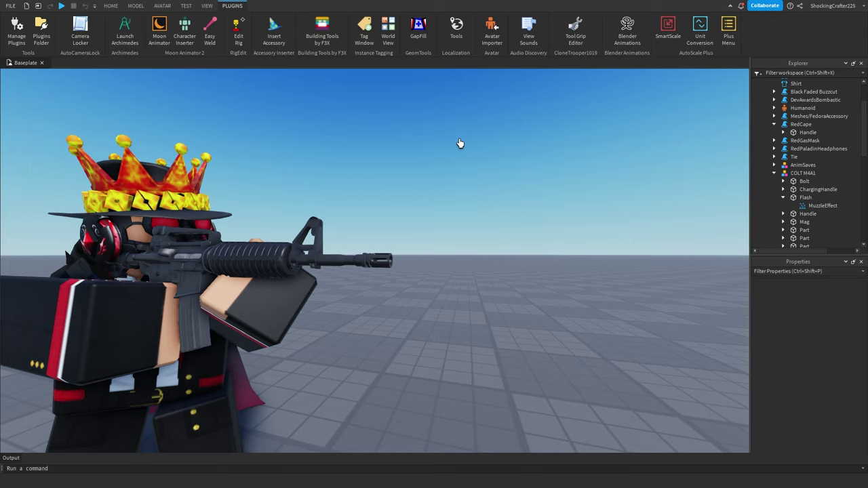
{"action": "scroll", "coordinate": [460, 143], "scroll_direction": "down", "scroll_amount": 5}
{"action": "scroll", "coordinate": [460, 143], "scroll_direction": "down", "scroll_amount": 3}
{"action": "scroll", "coordinate": [460, 143], "scroll_direction": "up", "scroll_amount": 5}
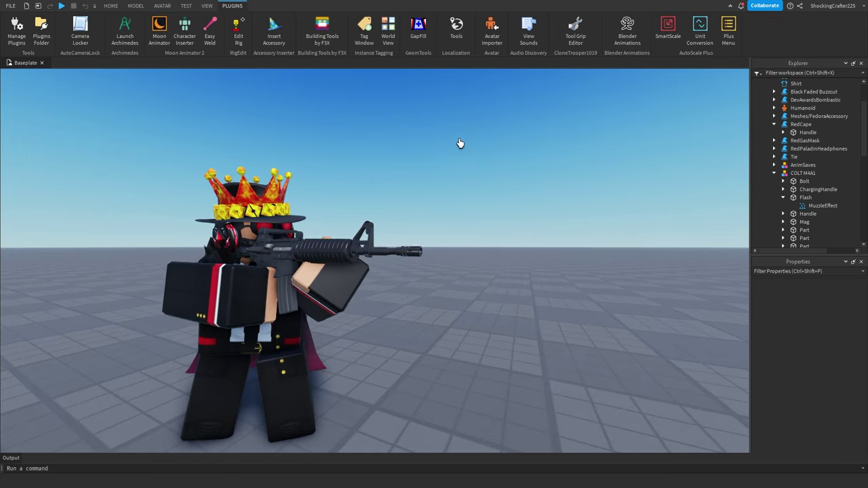
{"action": "right_click_drag", "start_coordinate": [460, 143], "coordinate": [460, 143]}
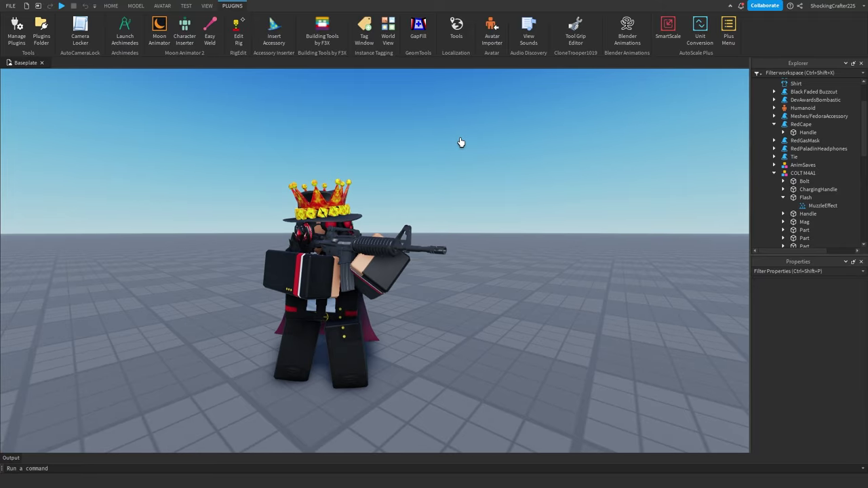
Save the animation under the name Fire
{"action": "left_click", "coordinate": [85, 98]}
{"action": "left_click", "coordinate": [85, 111]}
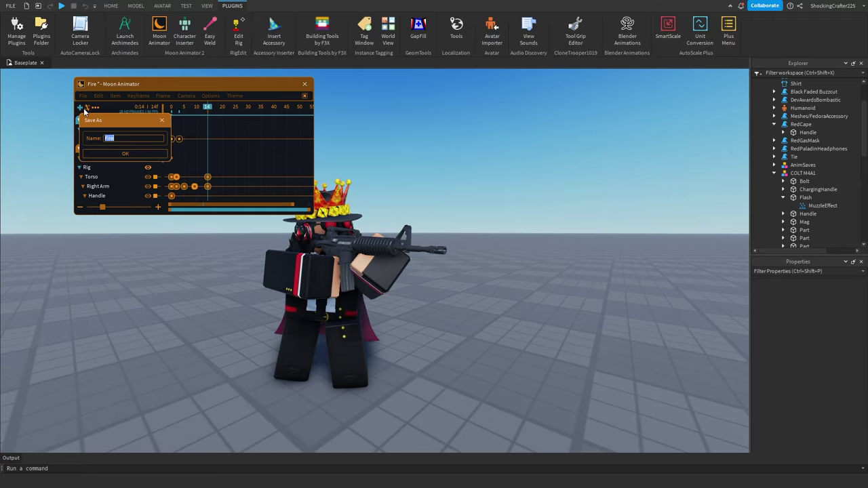
{"action": "left_click", "coordinate": [127, 154]}
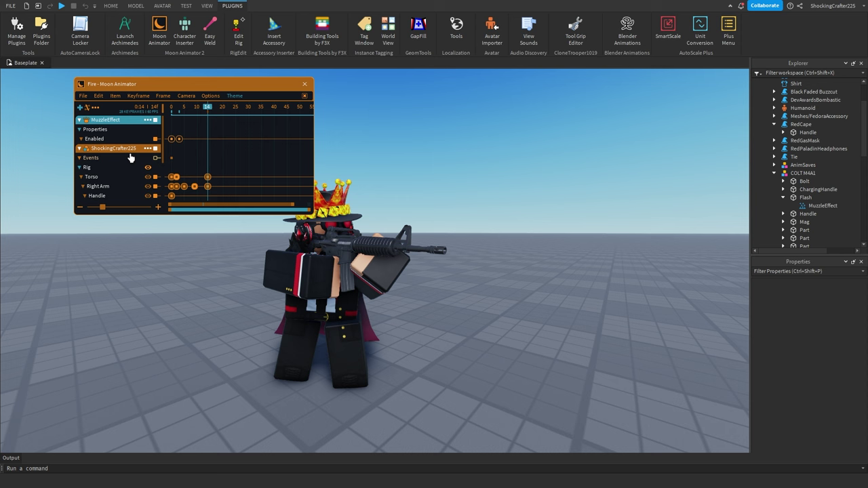
Close the saved animation and open the Fire rig animation to inspect its tracks
{"action": "left_click", "coordinate": [304, 88]}
{"action": "left_click", "coordinate": [253, 127]}
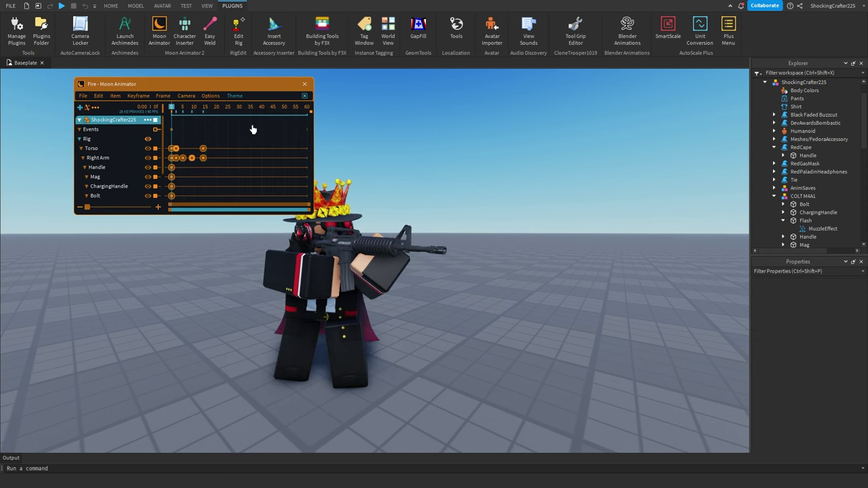
{"action": "left_click", "coordinate": [81, 97]}
{"action": "left_click", "coordinate": [105, 181]}
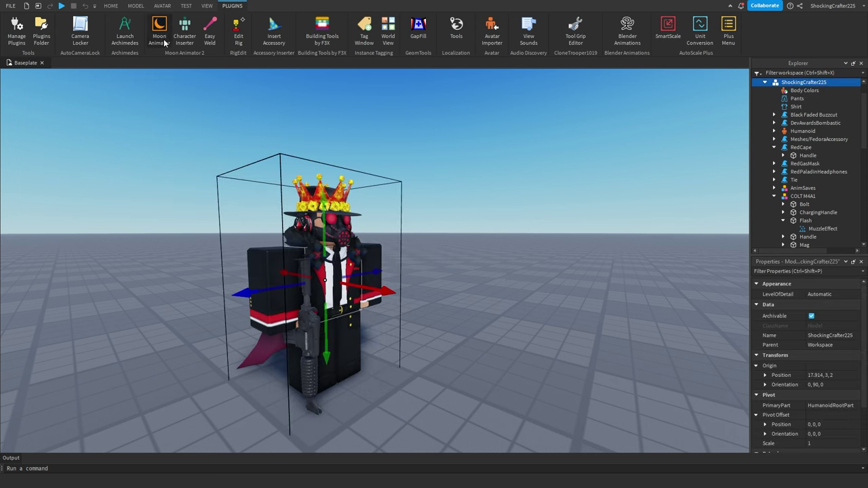
Open the Fire file from Moon 2 Files and expand the character's tracks to inspect them alongside the MuzzleEffect item
{"action": "left_click", "coordinate": [249, 130]}
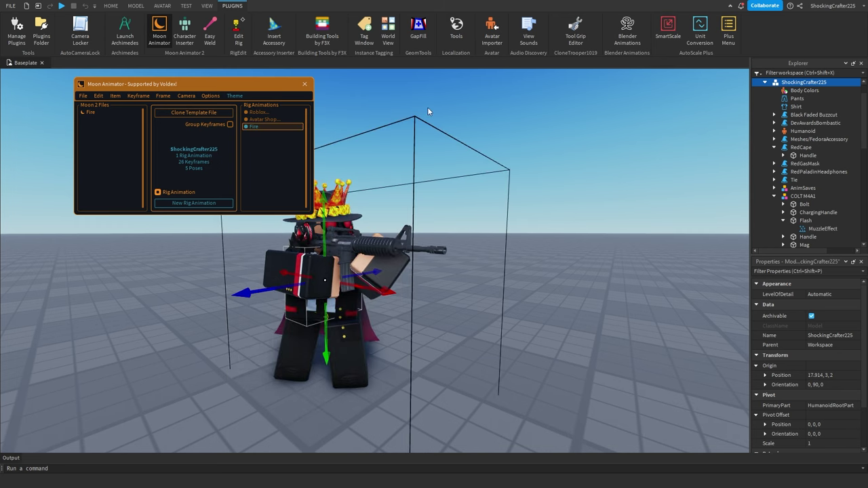
{"action": "double_click", "coordinate": [92, 113]}
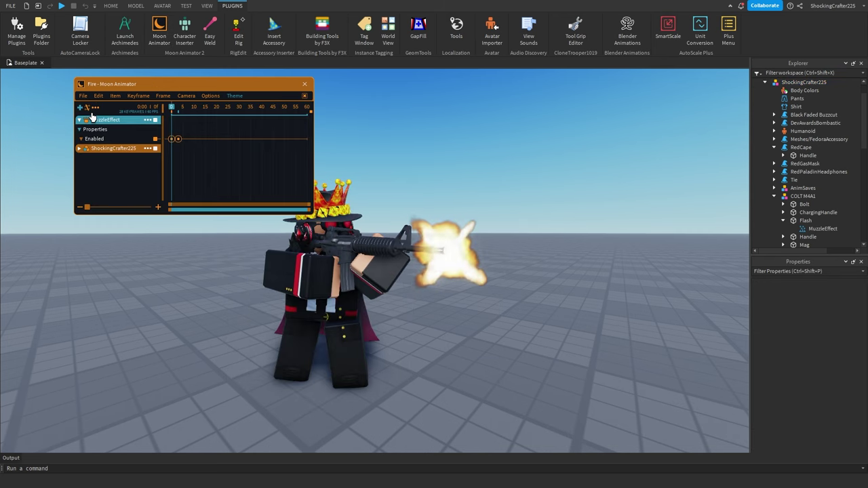
{"action": "left_click", "coordinate": [79, 149]}
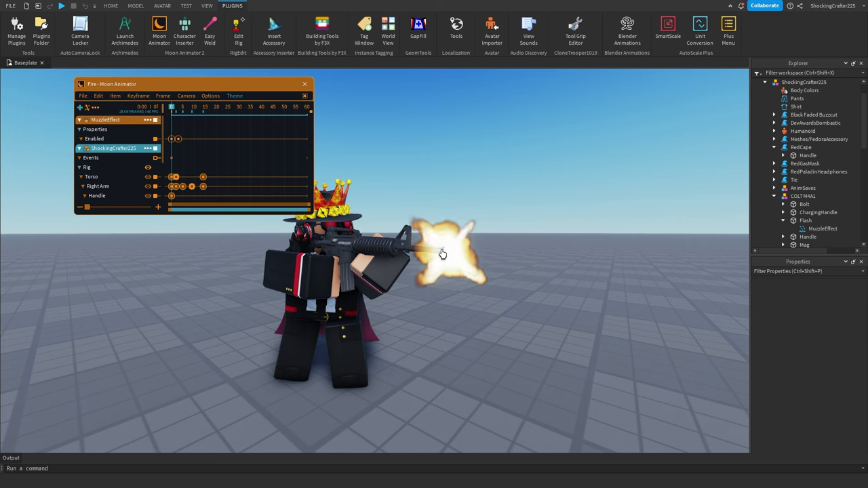
{"action": "scroll", "coordinate": [381, 116], "scroll_direction": "down", "scroll_amount": 1}
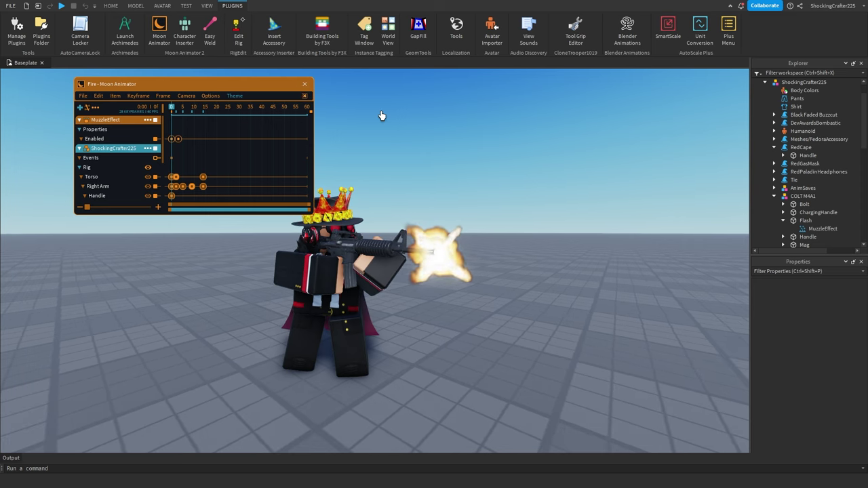
{"action": "scroll", "coordinate": [381, 116], "scroll_direction": "up", "scroll_amount": 2}
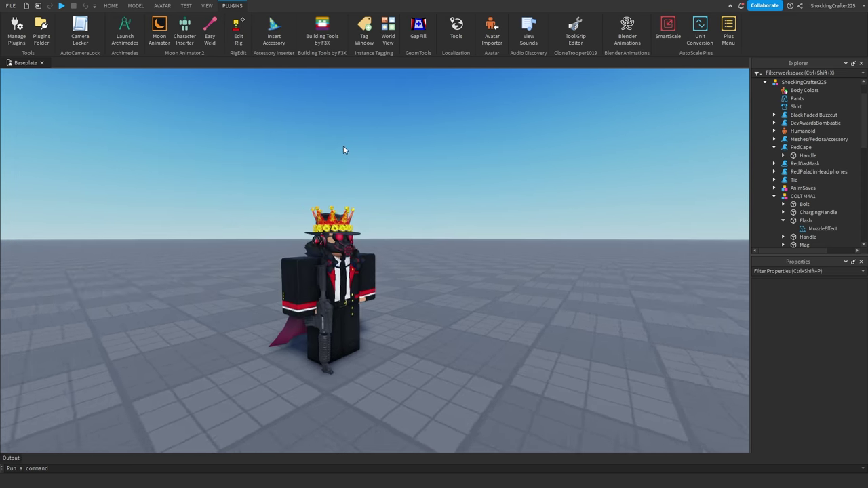
Insert a PointLight into the Flash part of the COLT M4A1 model
{"action": "right_click_drag", "start_coordinate": [344, 147], "coordinate": [334, 149]}
{"action": "scroll", "coordinate": [343, 147], "scroll_direction": "up", "scroll_amount": 1}
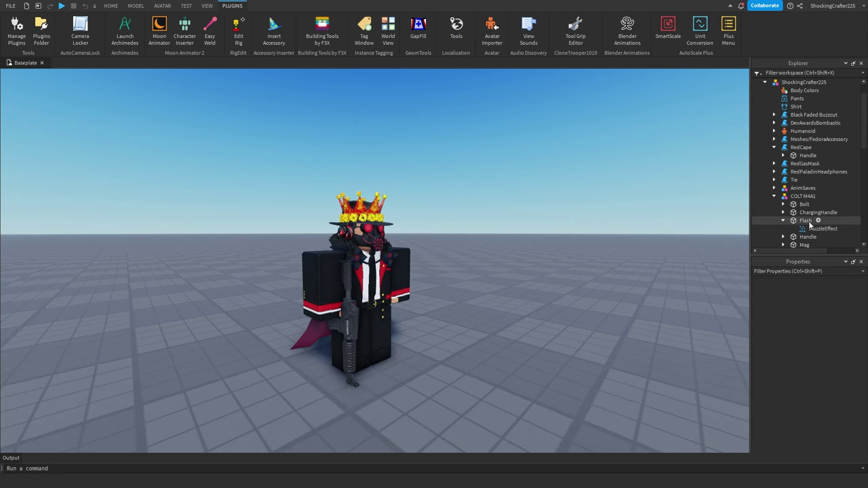
{"action": "left_click", "coordinate": [807, 220]}
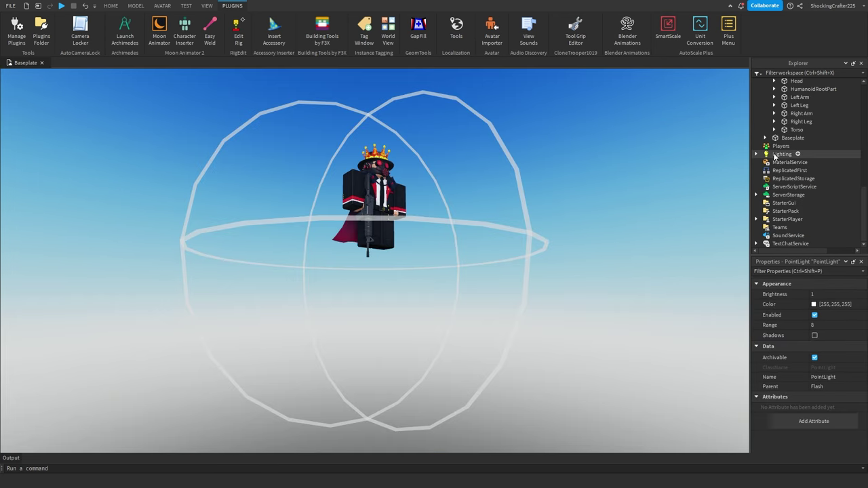
Set the Technology property of Lighting to Future
{"action": "left_click", "coordinate": [775, 156]}
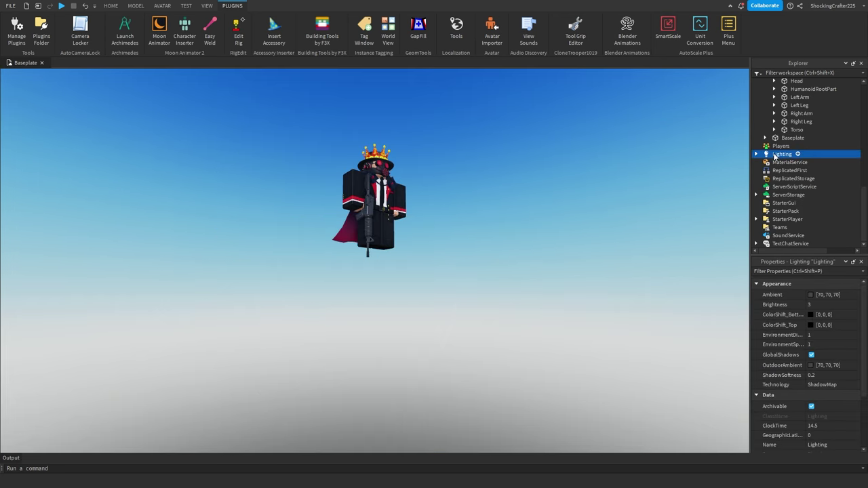
{"action": "left_click", "coordinate": [837, 385]}
{"action": "left_click", "coordinate": [837, 396]}
Adjust the Range of the PointLight under Flash and turn on its Shadows
{"action": "scroll", "coordinate": [799, 160], "scroll_direction": "up", "scroll_amount": 10}
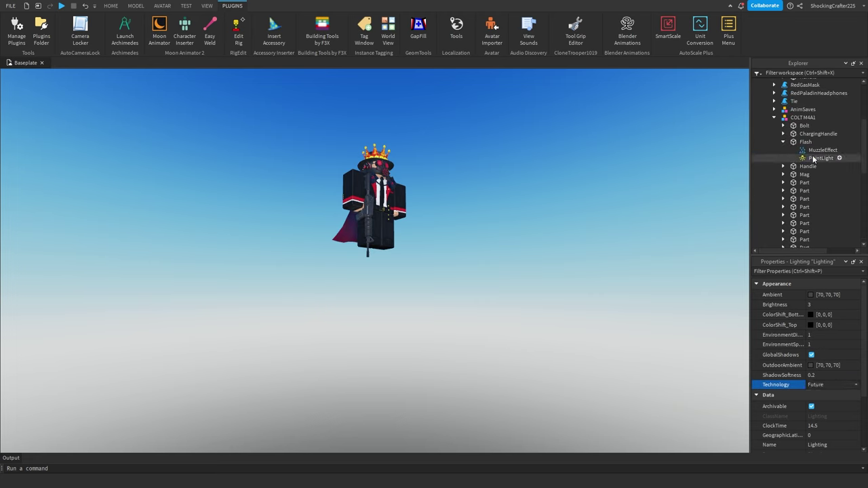
{"action": "left_click", "coordinate": [813, 159]}
{"action": "left_click", "coordinate": [841, 327]}
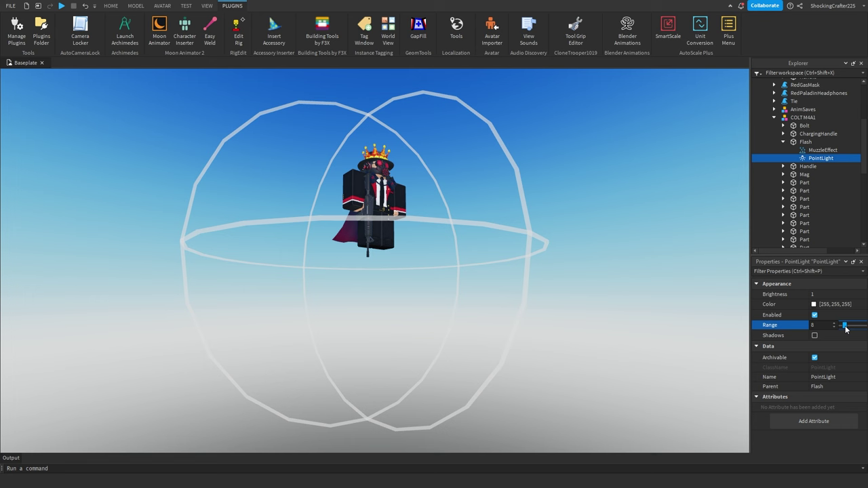
{"action": "left_click_drag", "start_coordinate": [845, 329], "coordinate": [844, 332]}
{"action": "left_click", "coordinate": [814, 336]}
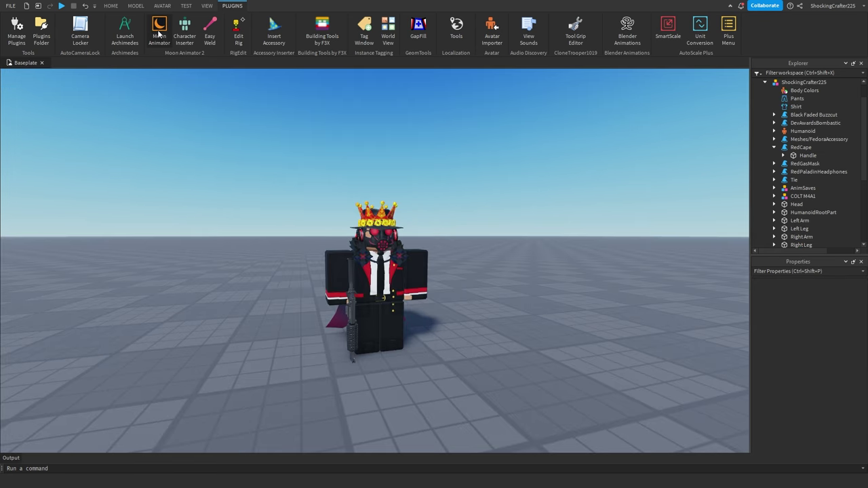
Open the Fire animation in Moon Animator and choose the PointLight under Flash as a new item
{"action": "left_click", "coordinate": [159, 35]}
{"action": "double_click", "coordinate": [106, 114]}
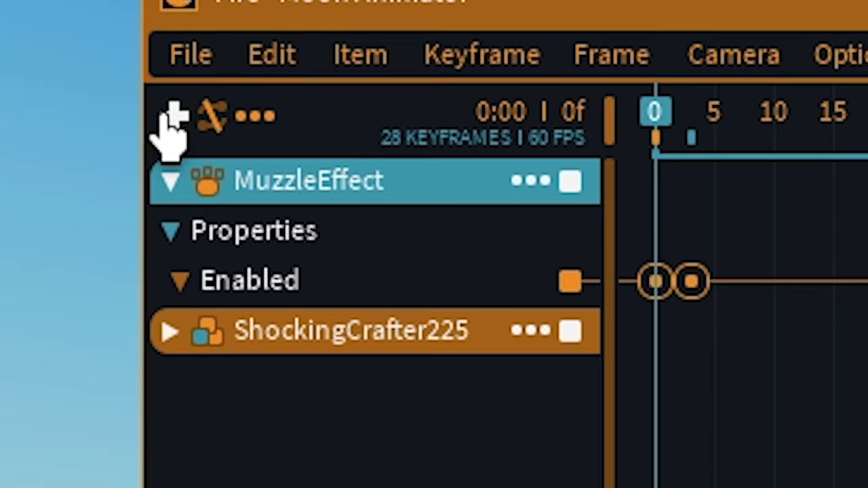
{"action": "left_click", "coordinate": [80, 107]}
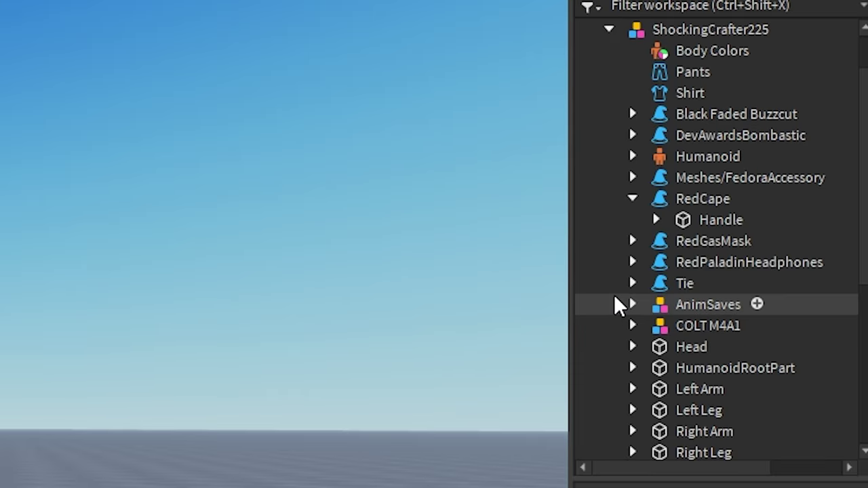
{"action": "left_click", "coordinate": [634, 326]}
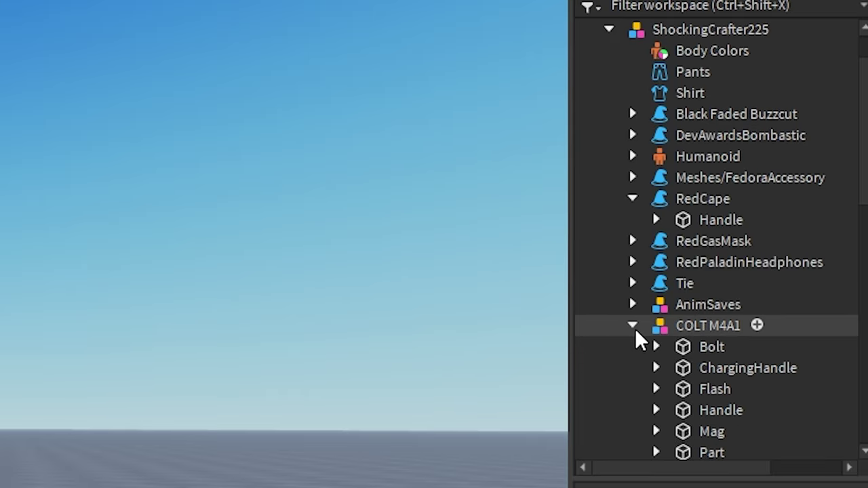
{"action": "scroll", "coordinate": [670, 351], "scroll_direction": "down", "scroll_amount": 3}
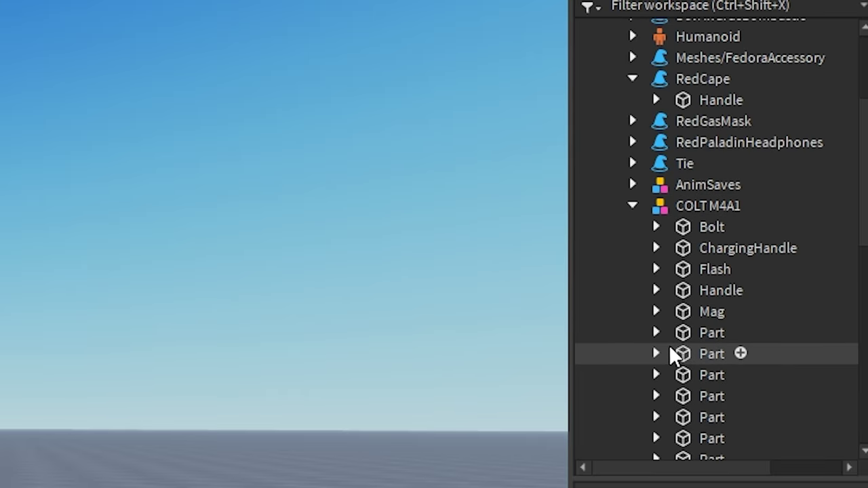
{"action": "left_click", "coordinate": [656, 269]}
{"action": "left_click", "coordinate": [743, 312]}
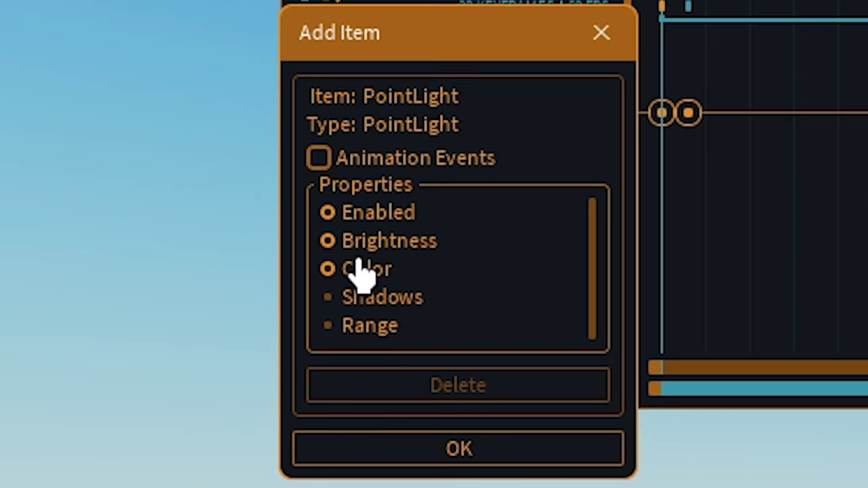
Keep only the Enabled property for the PointLight item and add it to the Fire animation
{"action": "left_click", "coordinate": [356, 267]}
{"action": "left_click", "coordinate": [361, 244]}
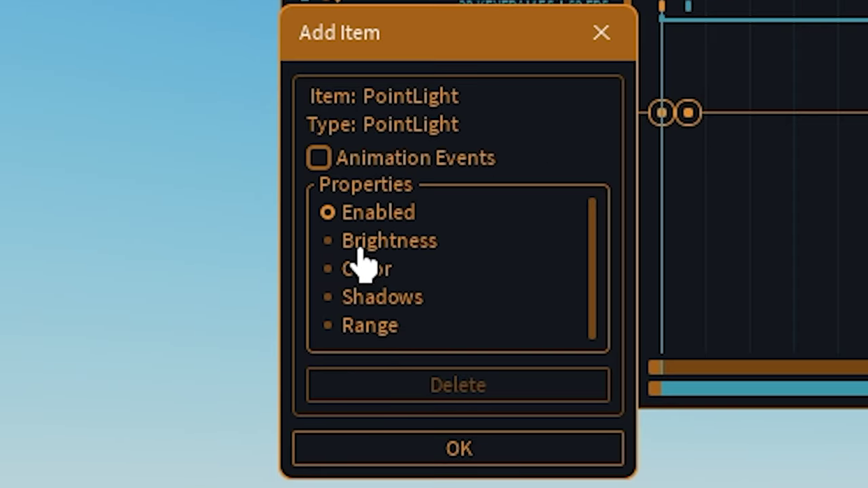
{"action": "left_click", "coordinate": [382, 445]}
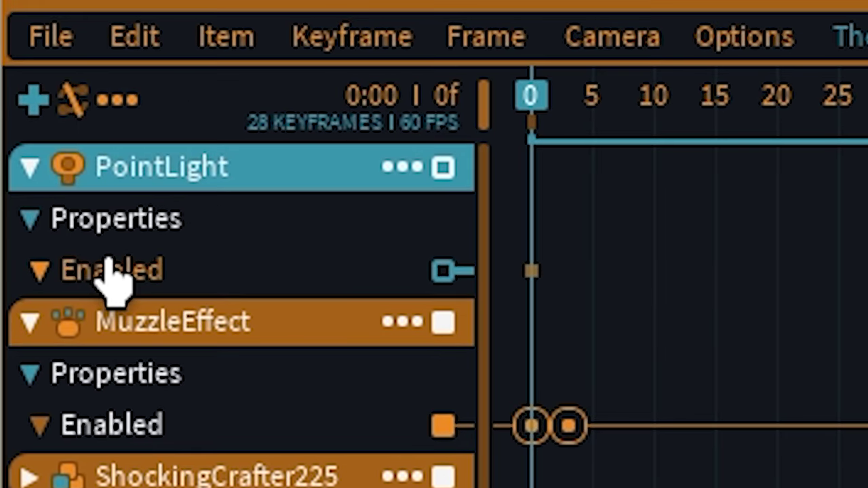
Add Enabled keyframes for PointLight at frames 0 and 3
{"action": "left_click", "coordinate": [224, 202]}
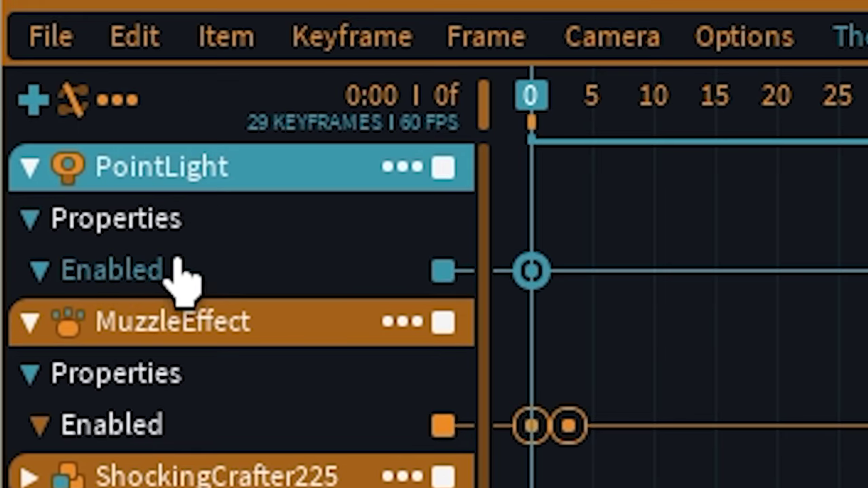
{"action": "left_click", "coordinate": [778, 191]}
{"action": "left_click_drag", "start_coordinate": [532, 102], "coordinate": [568, 101]}
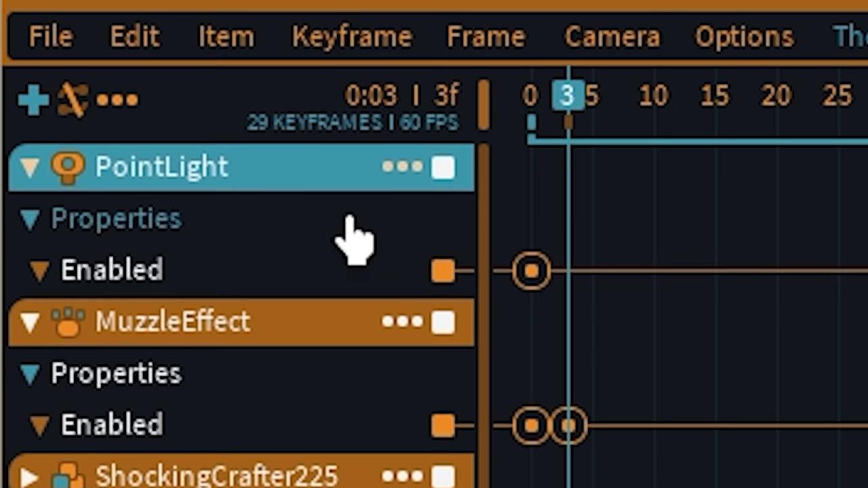
{"action": "left_click", "coordinate": [178, 286]}
Turn Boolean on for PointLight's Enabled keyframe at frame 0
{"action": "double_click", "coordinate": [531, 271]}
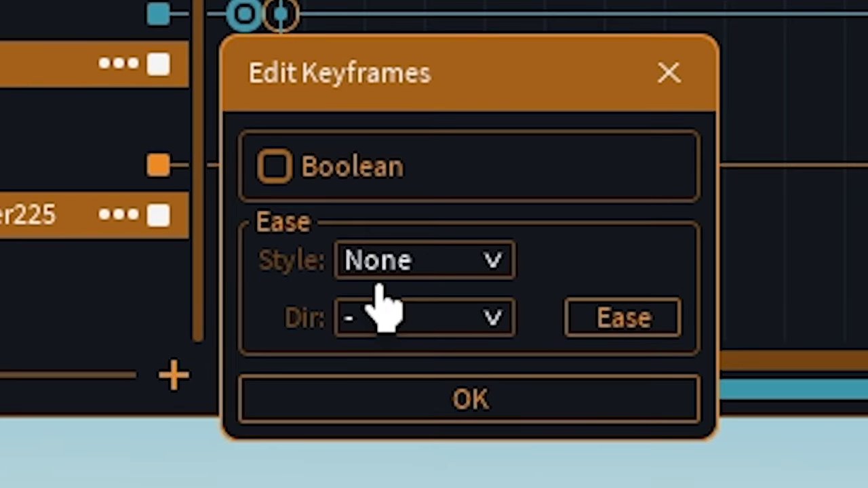
{"action": "left_click", "coordinate": [275, 168]}
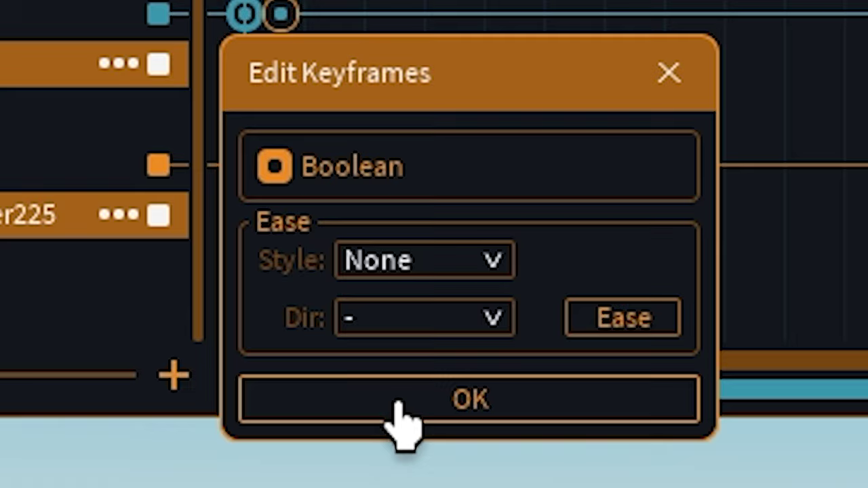
{"action": "left_click", "coordinate": [396, 402]}
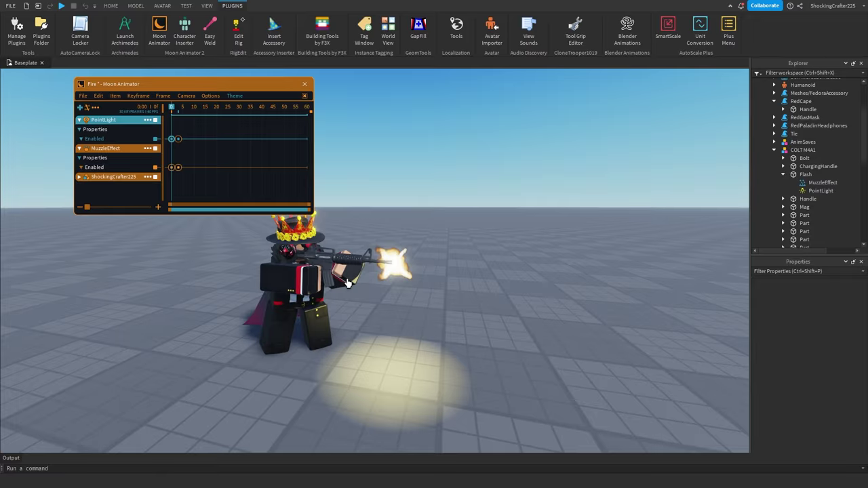
Play the Fire animation and examine the muzzle flash and light from several angles and distances
{"action": "scroll", "coordinate": [527, 301], "scroll_direction": "up", "scroll_amount": 3}
{"action": "right_click_drag", "start_coordinate": [527, 300], "coordinate": [434, 305]}
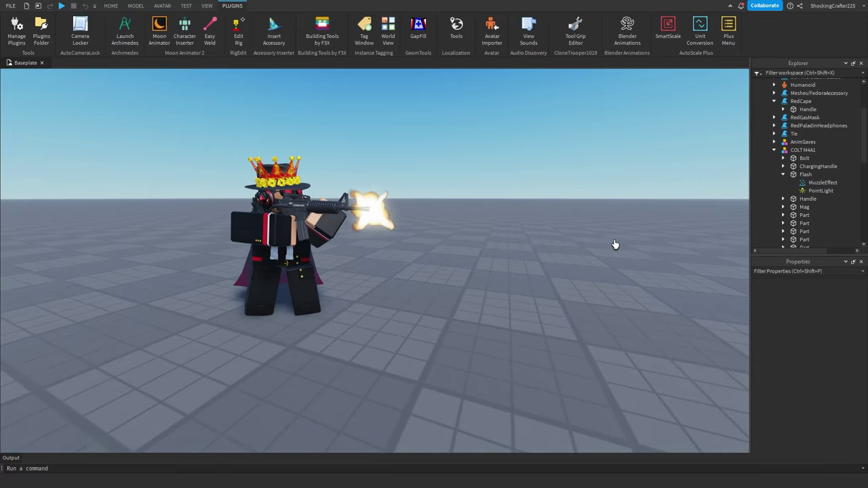
{"action": "right_click_drag", "start_coordinate": [615, 245], "coordinate": [609, 244]}
{"action": "key", "text": "e"}
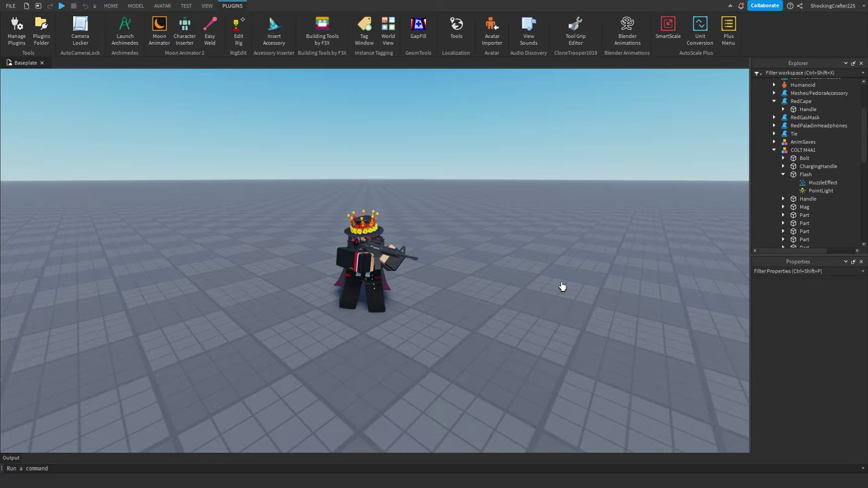
{"action": "right_click_drag", "start_coordinate": [562, 286], "coordinate": [562, 286]}
{"action": "key", "text": "w"}
{"action": "scroll", "coordinate": [562, 287], "scroll_direction": "down", "scroll_amount": 6}
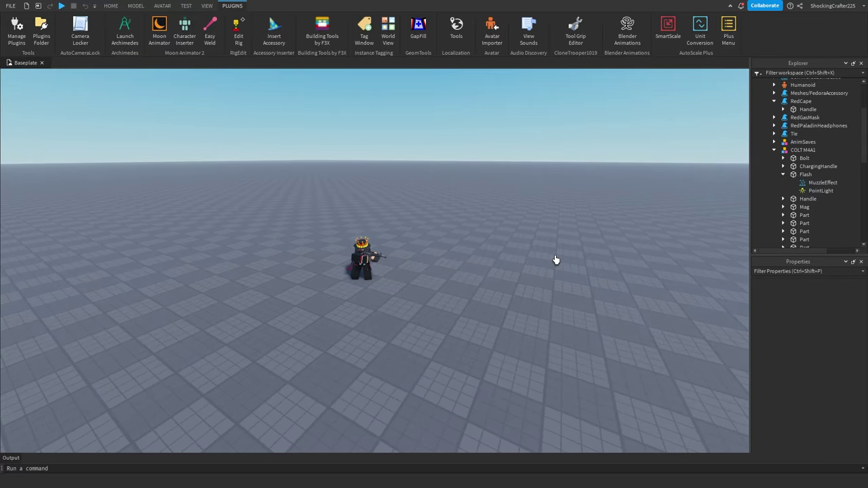